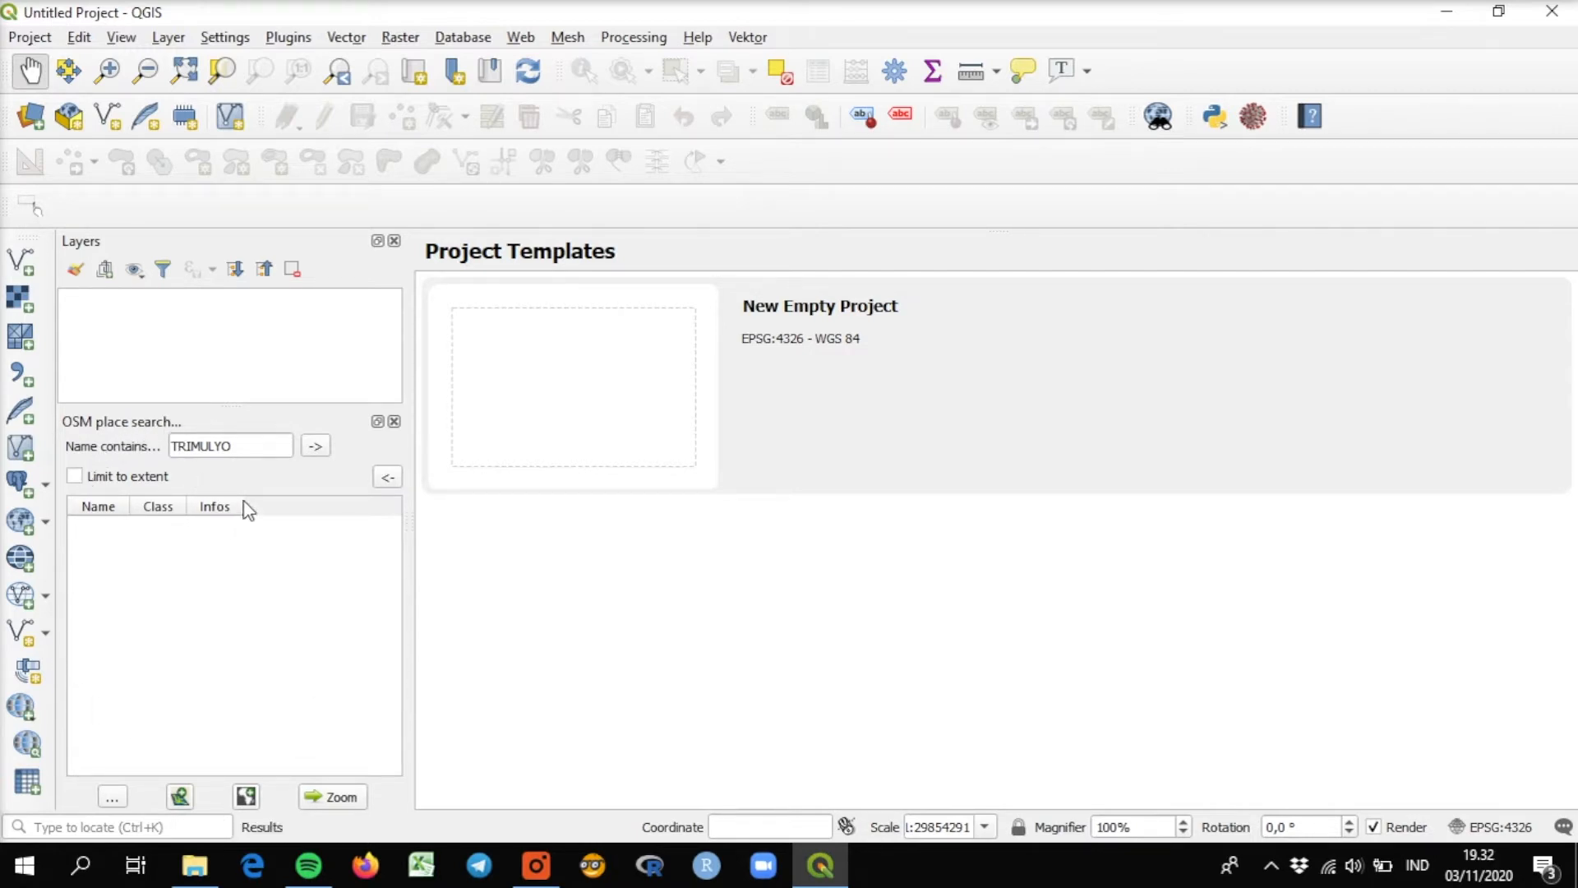
Hide the OSM place search panel and search the plugin manager for "osm".
click(394, 421)
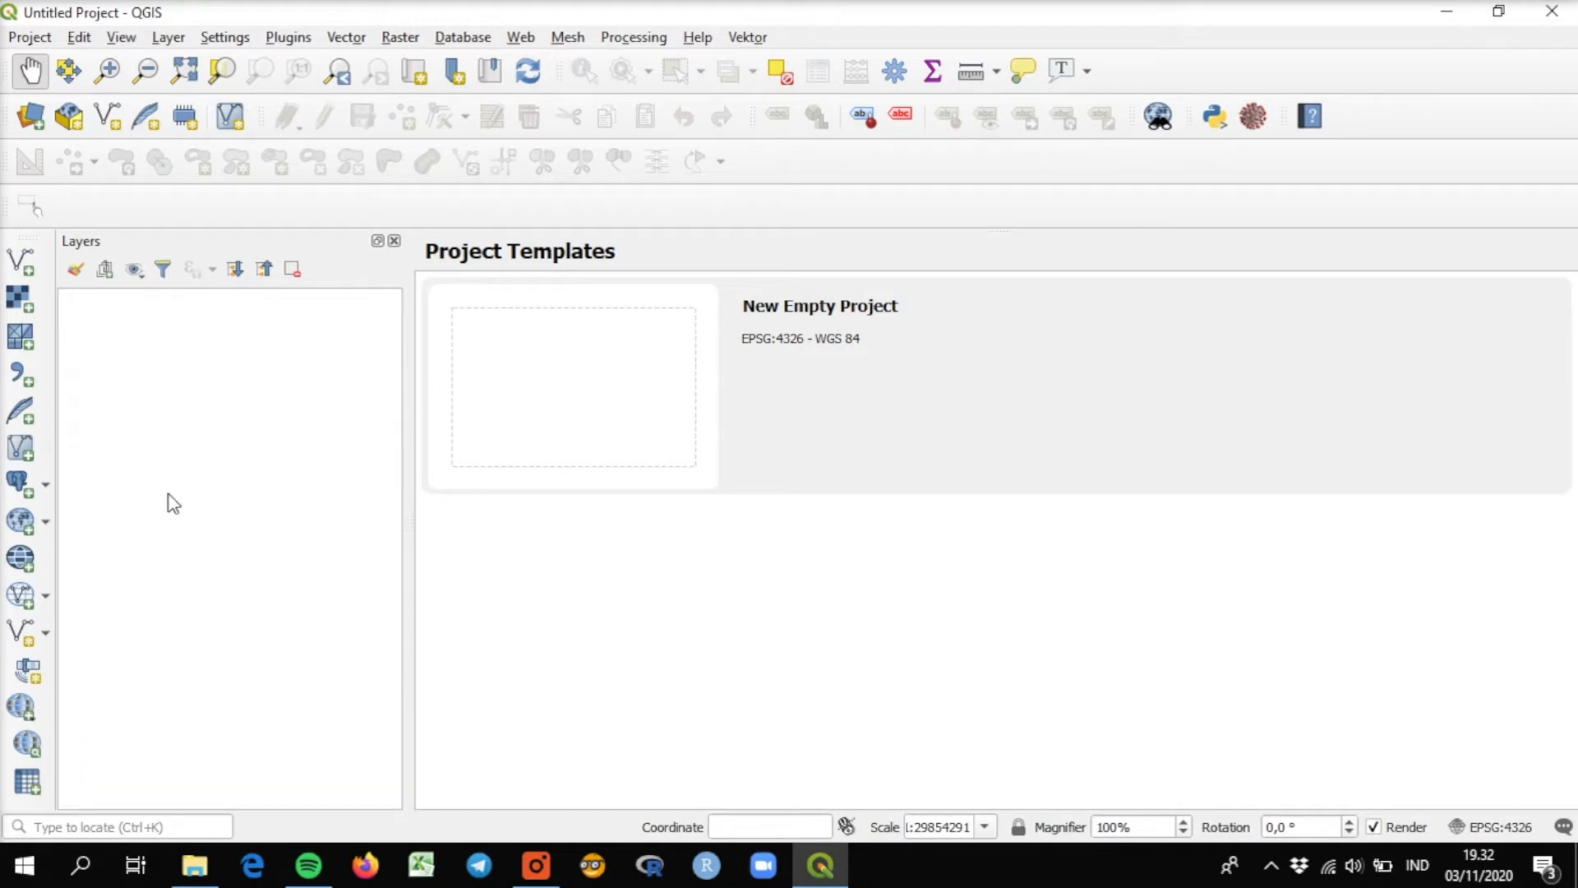
click(294, 37)
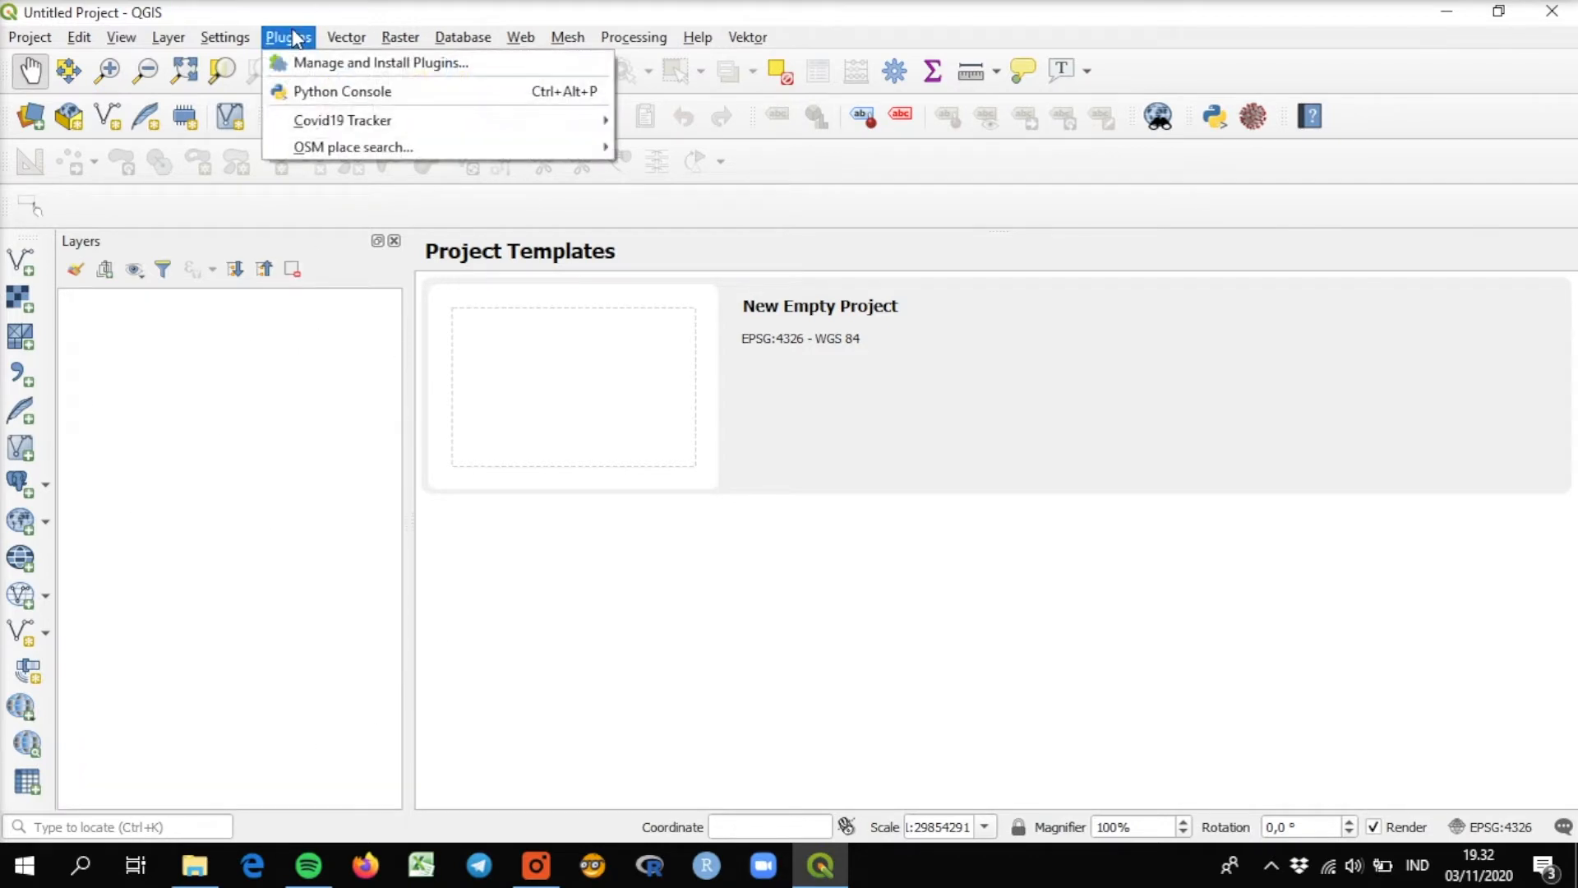
click(318, 64)
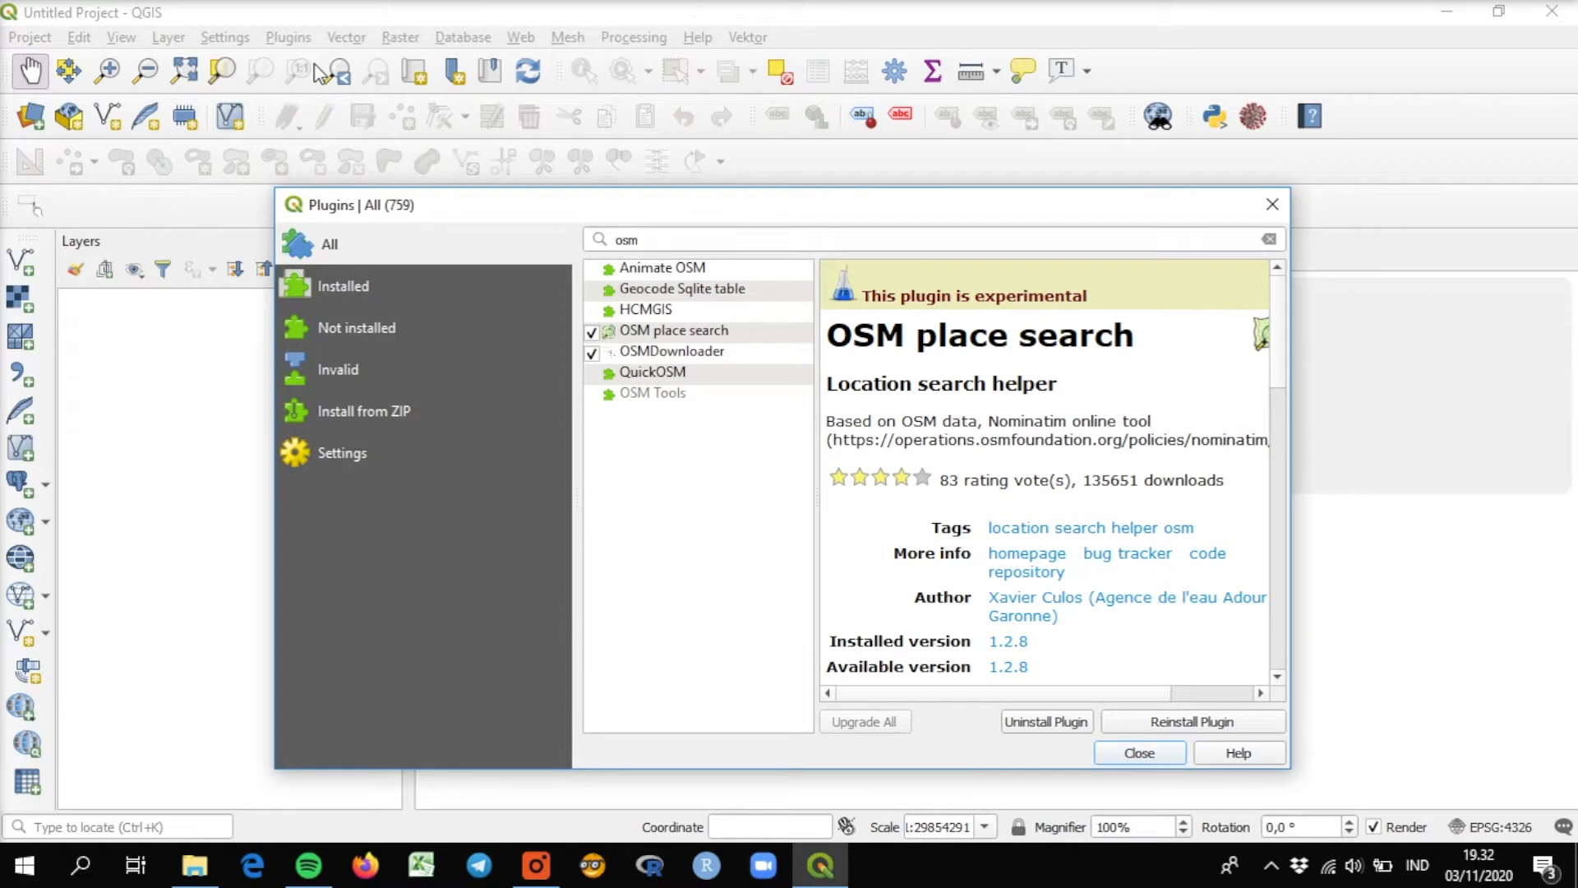
click(652, 244)
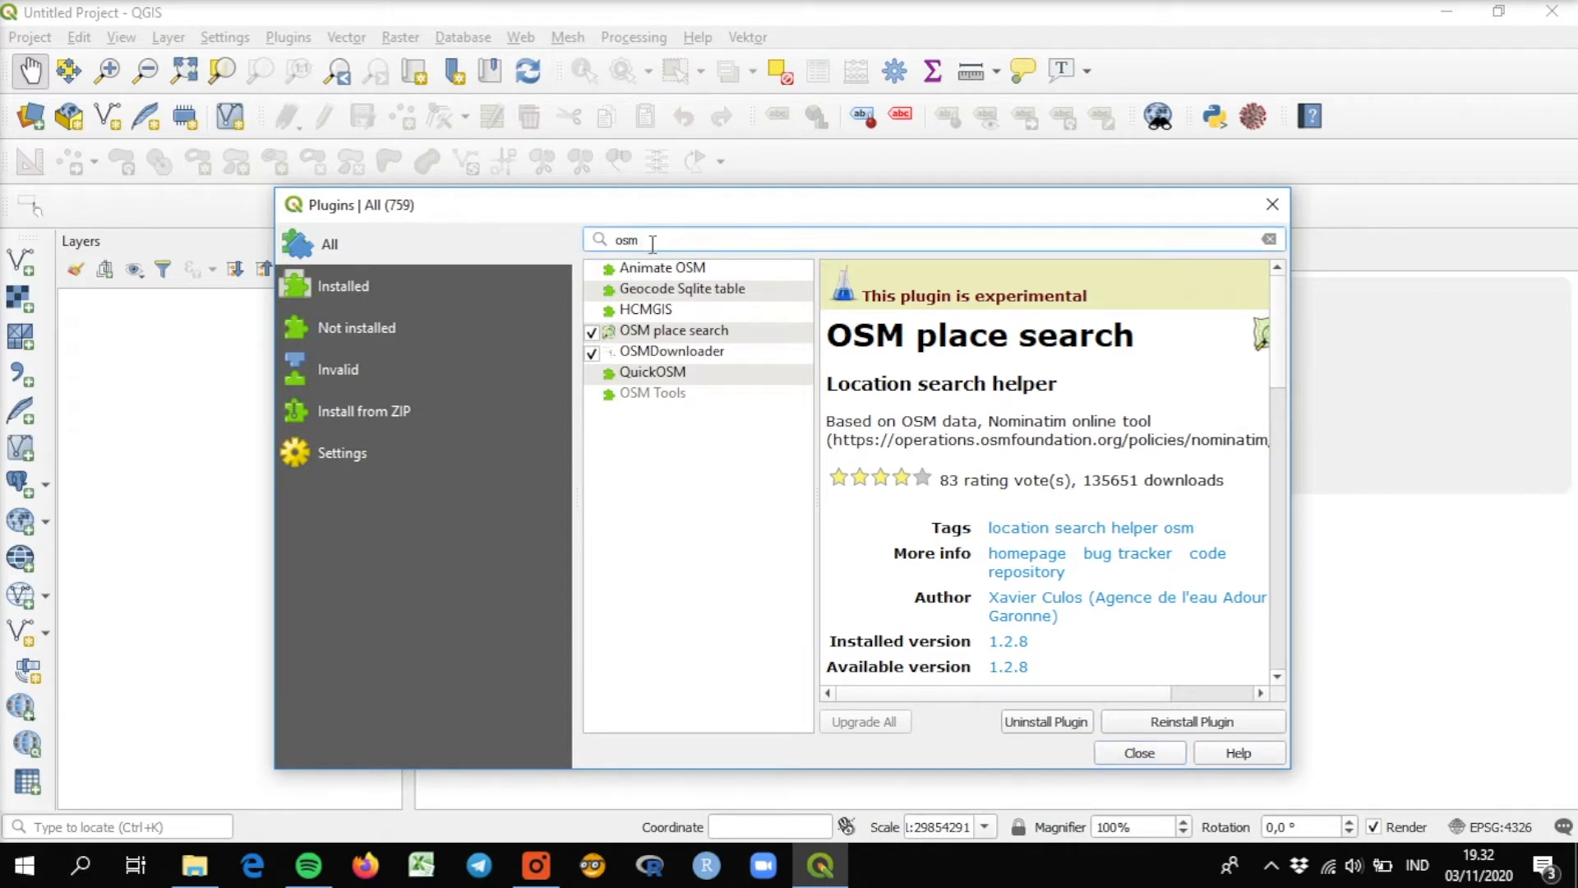
key(BackSpace)
key(BackSpace)
key(BackSpace)
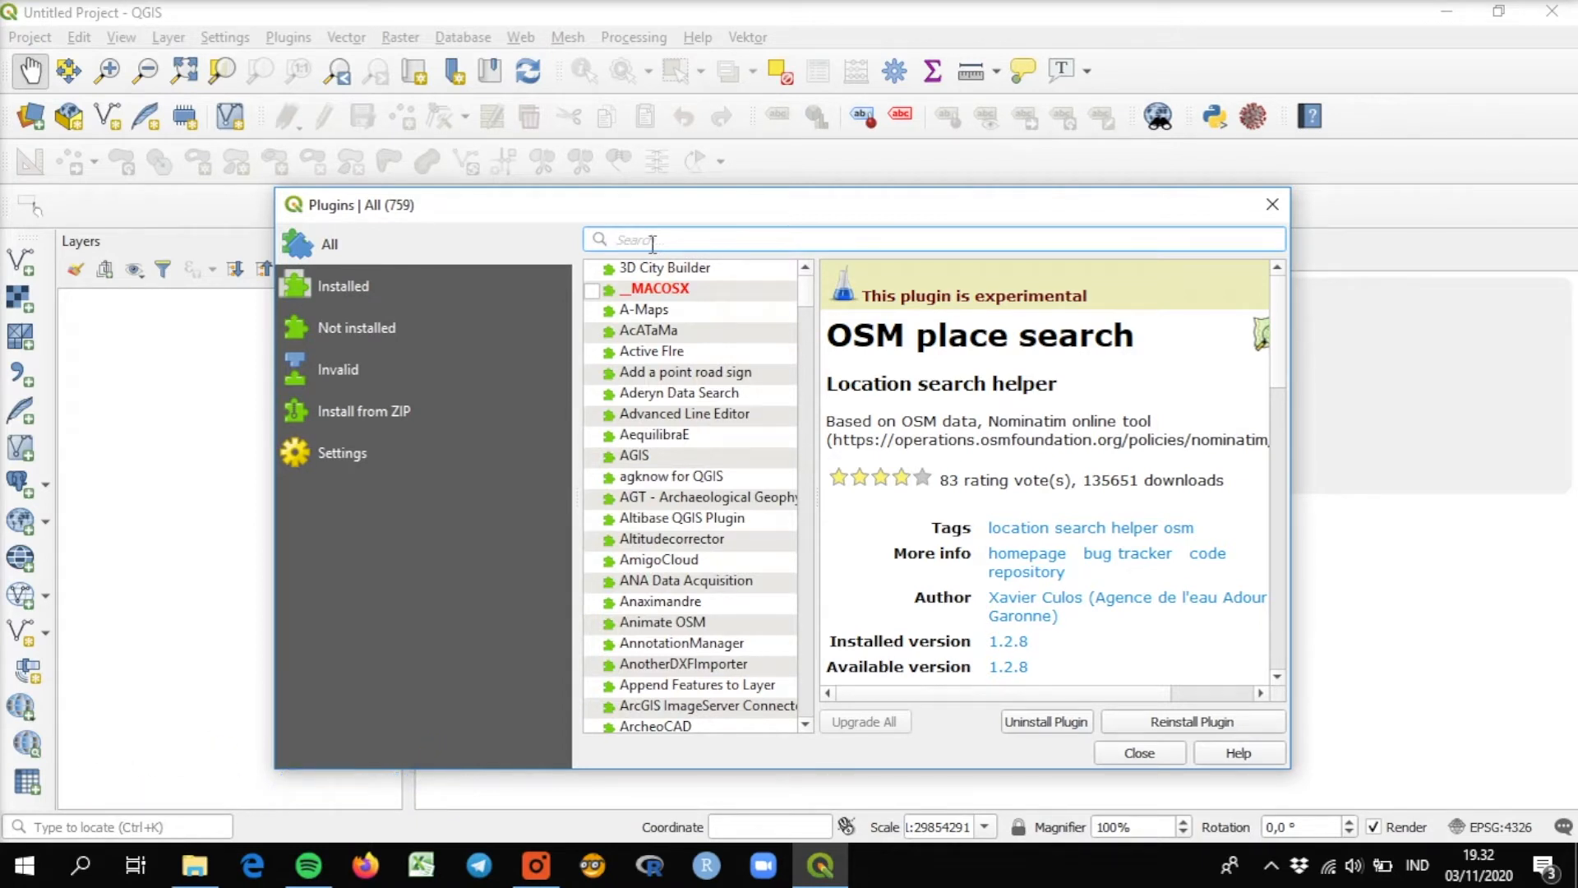
text(osm)
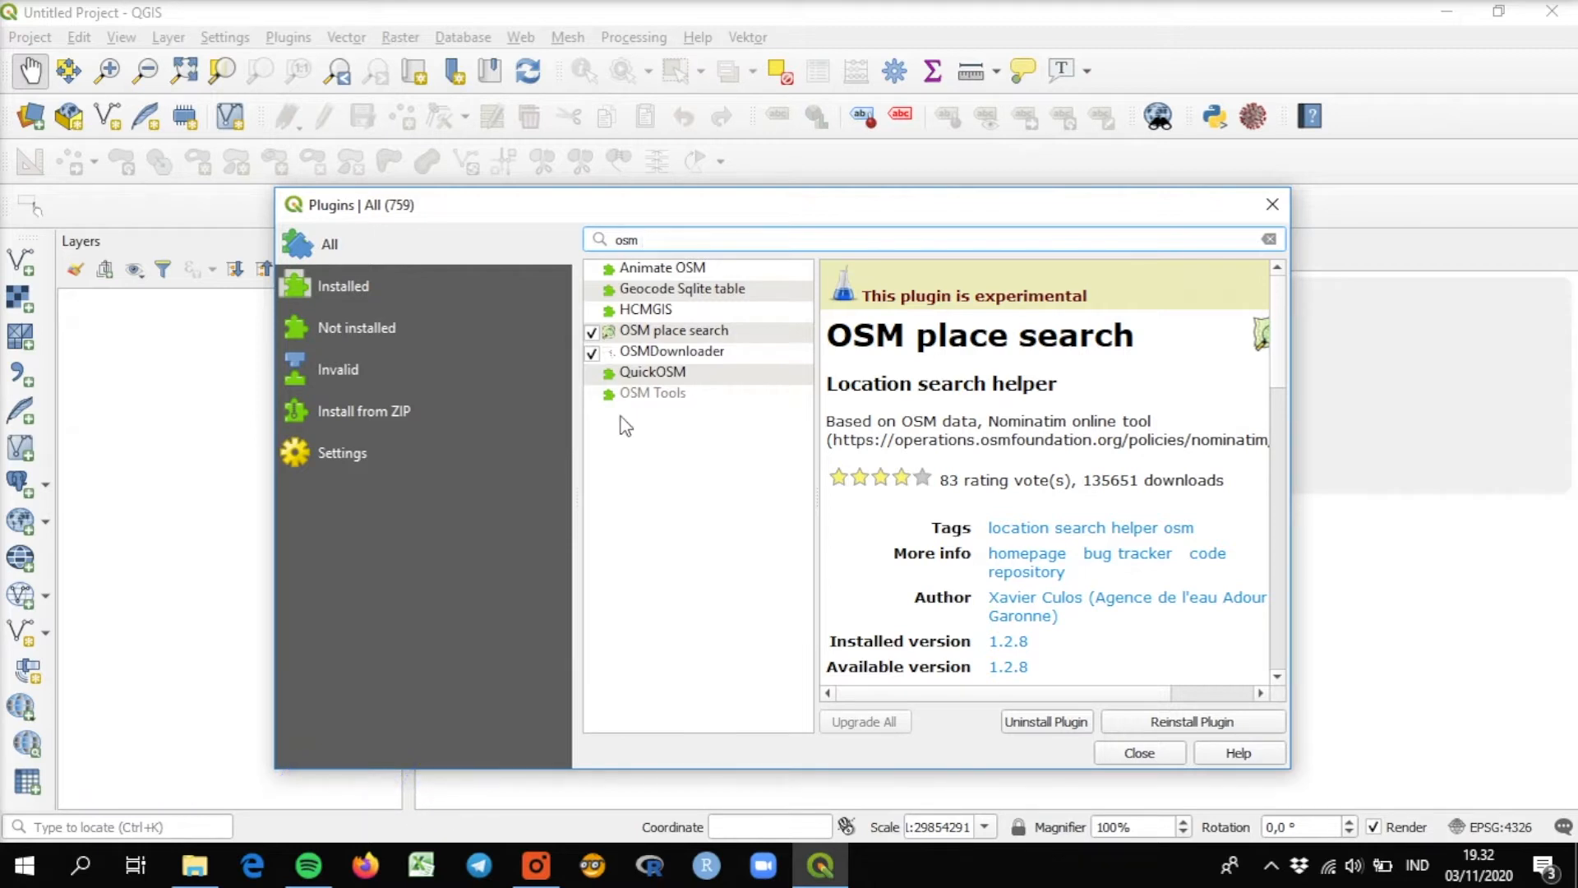
Review the plugin manager's settings and the OSM place search plugin's details, and close the manager.
click(334, 456)
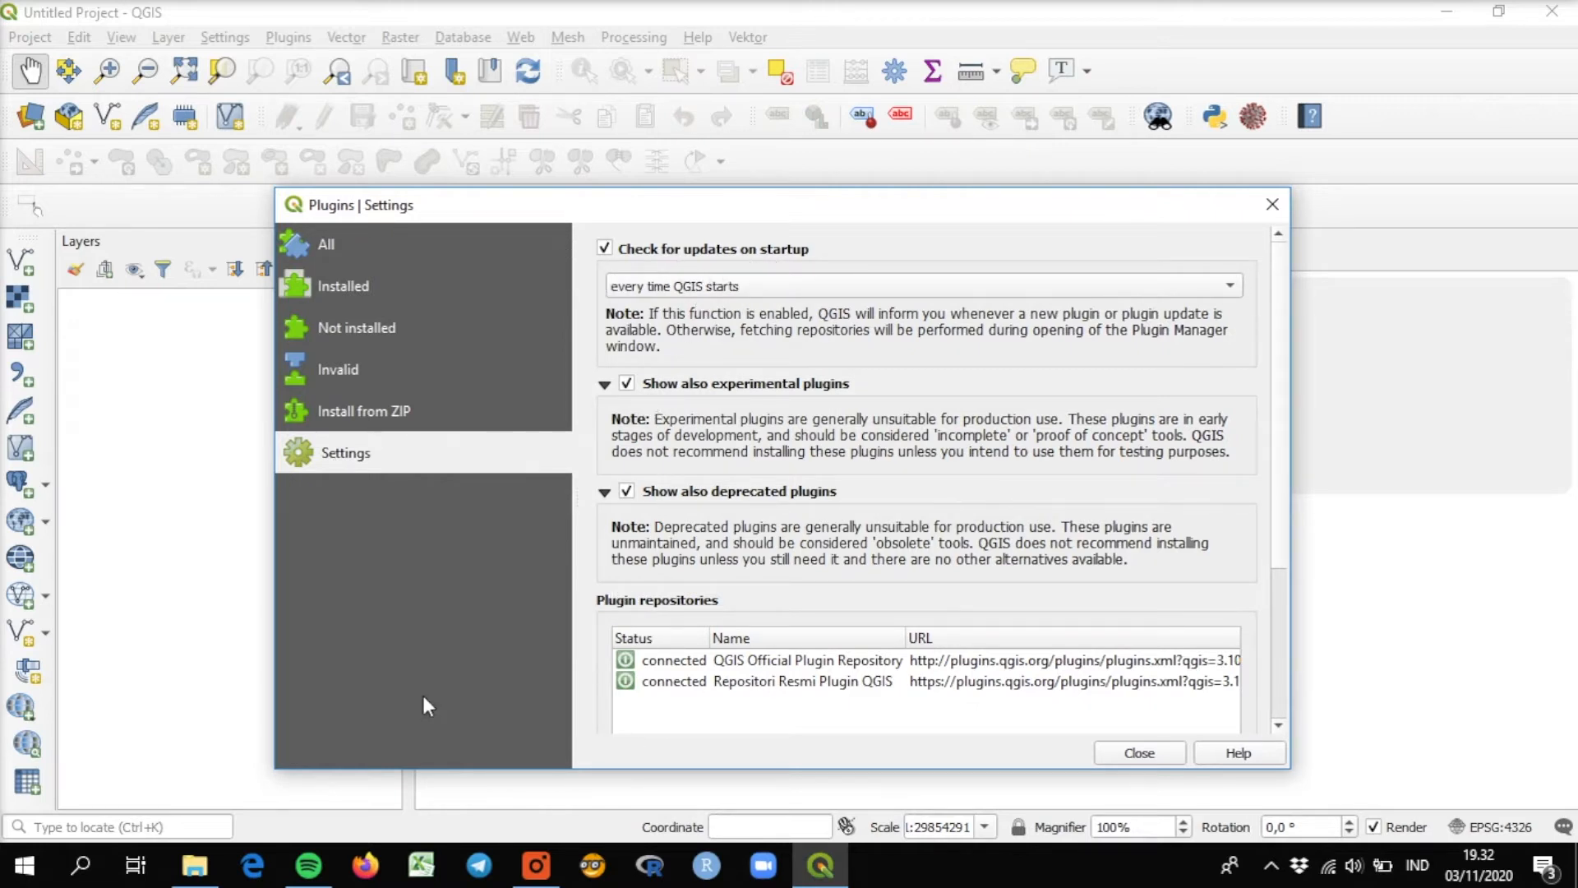
click(339, 261)
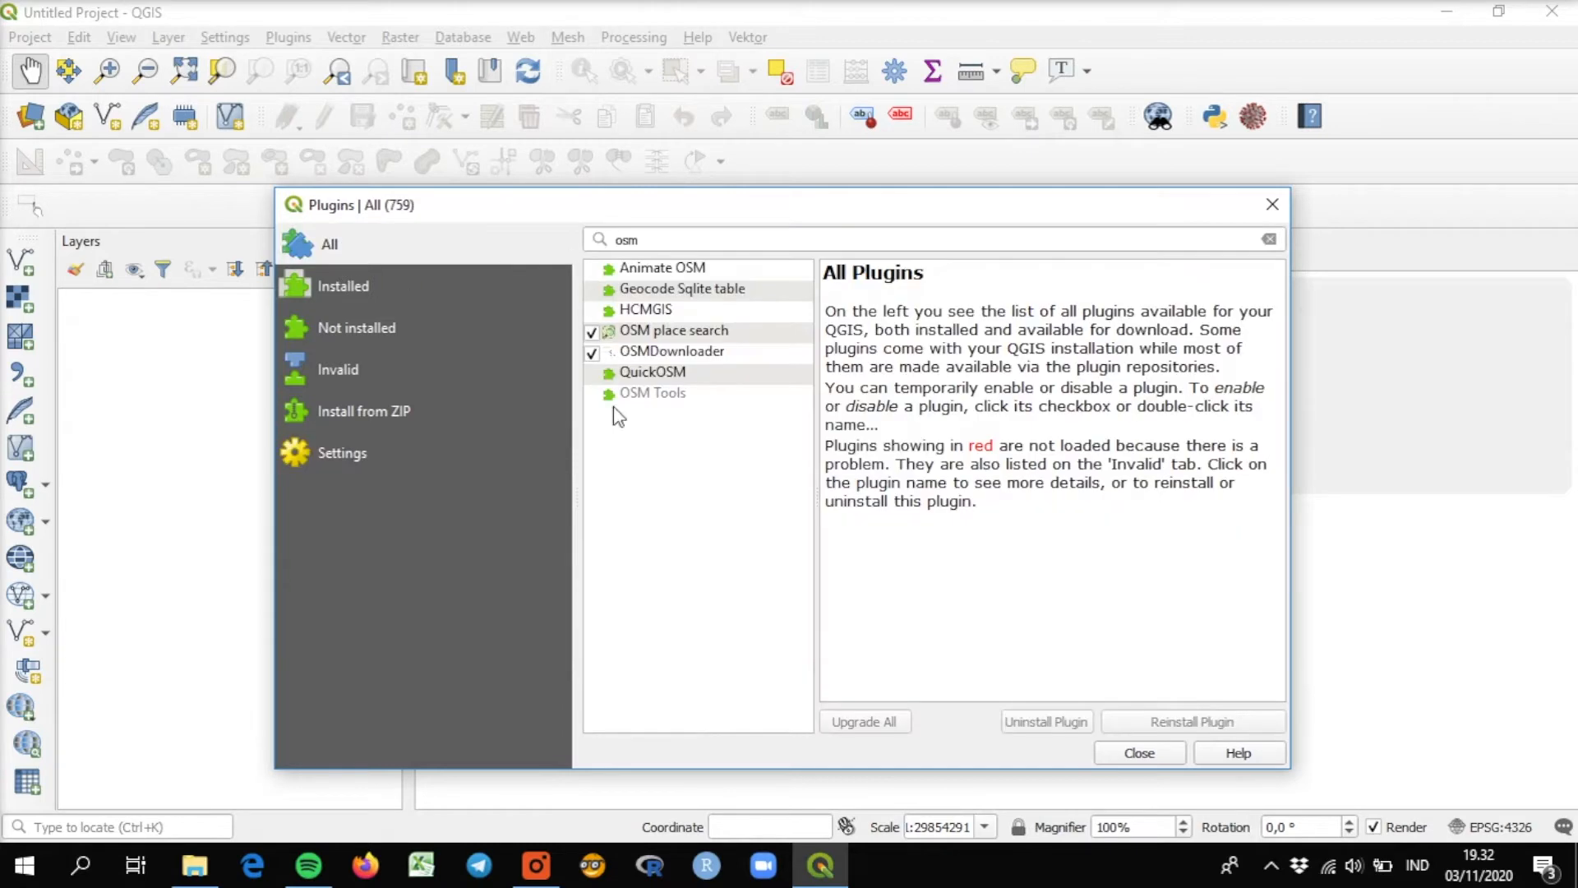
click(701, 339)
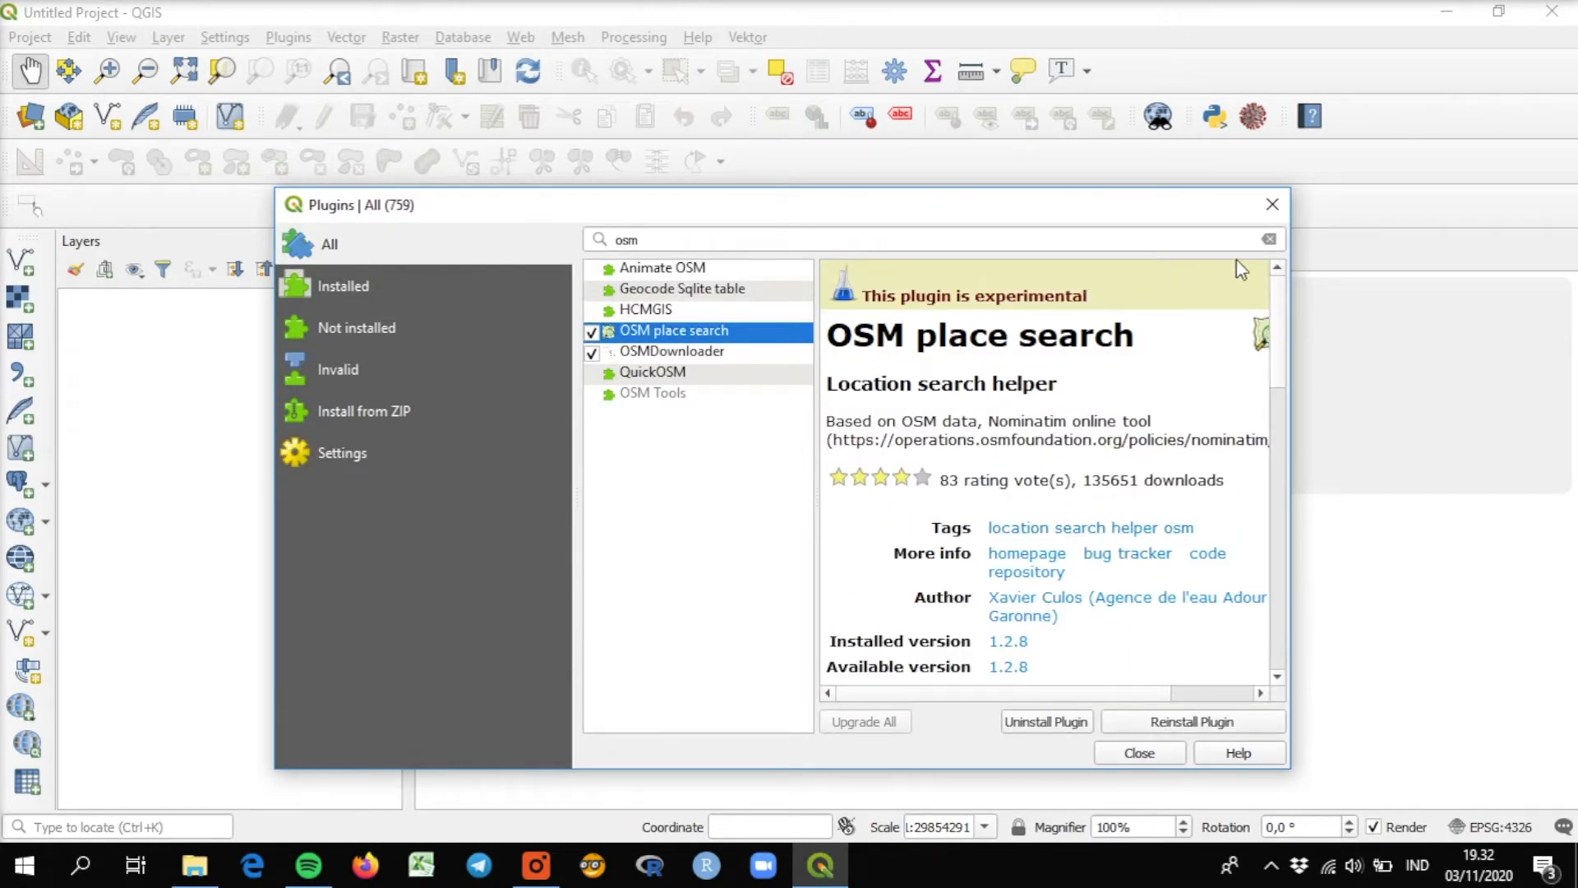
click(1271, 205)
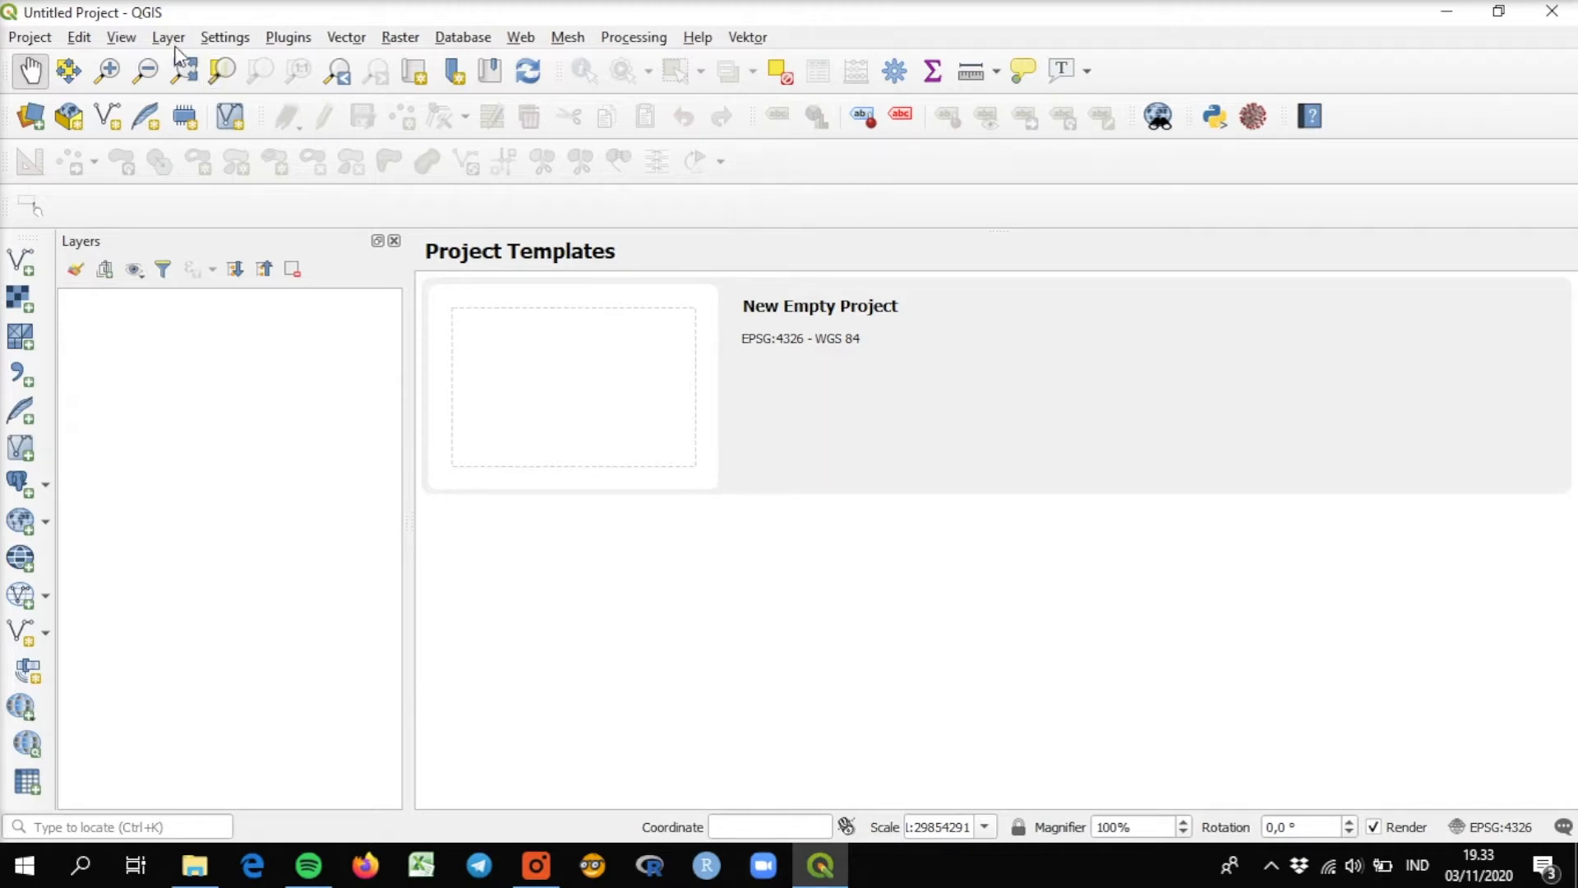
Show the OSM place search panel in the workspace.
click(123, 40)
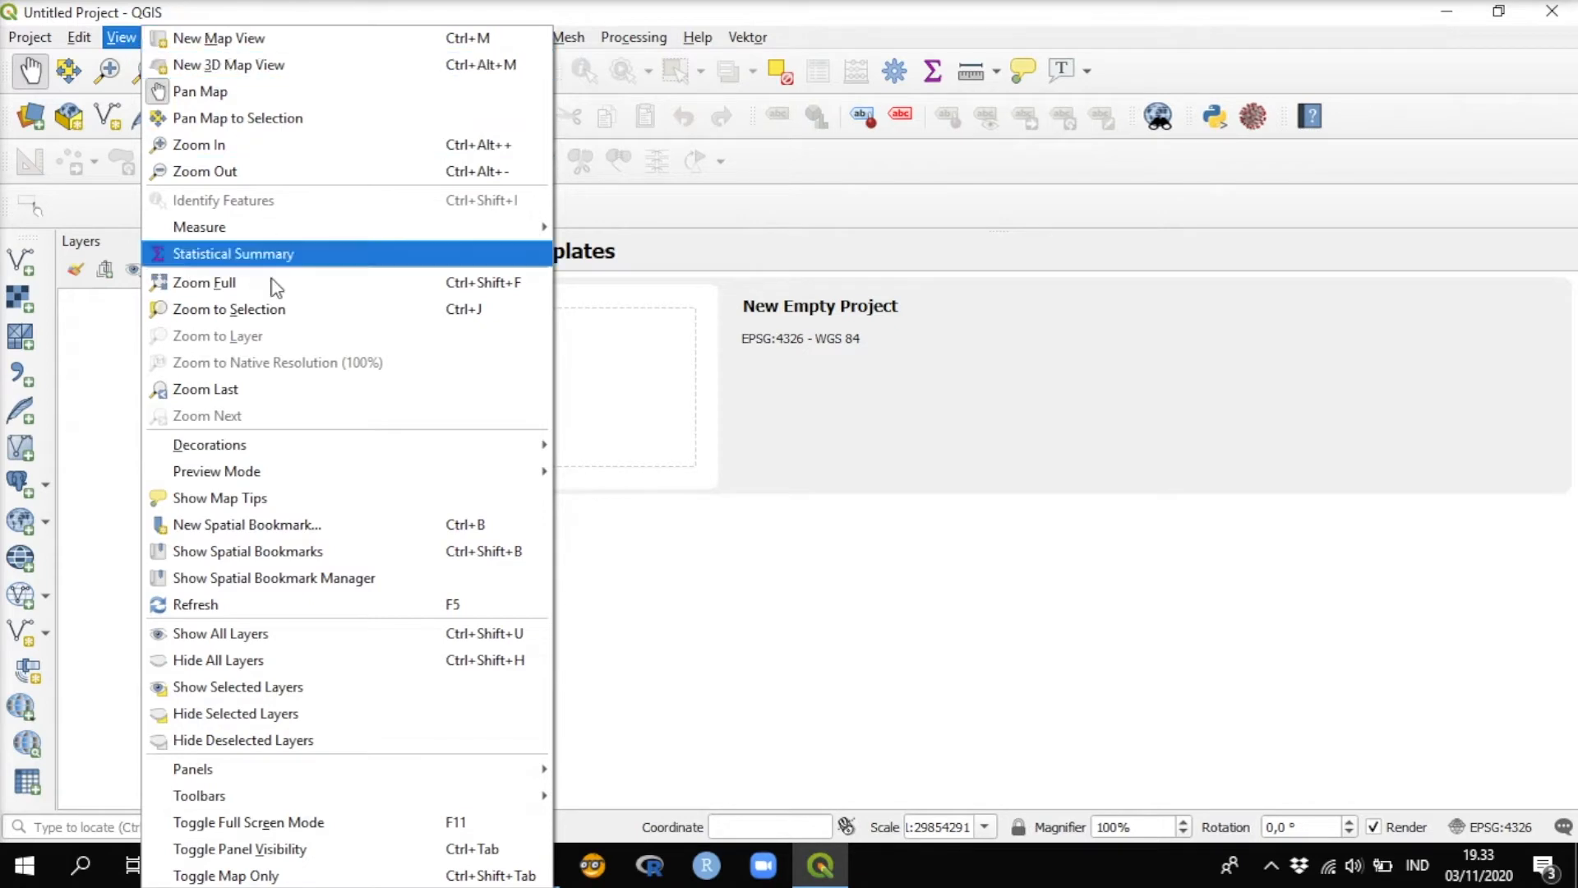
mouse_move(306, 777)
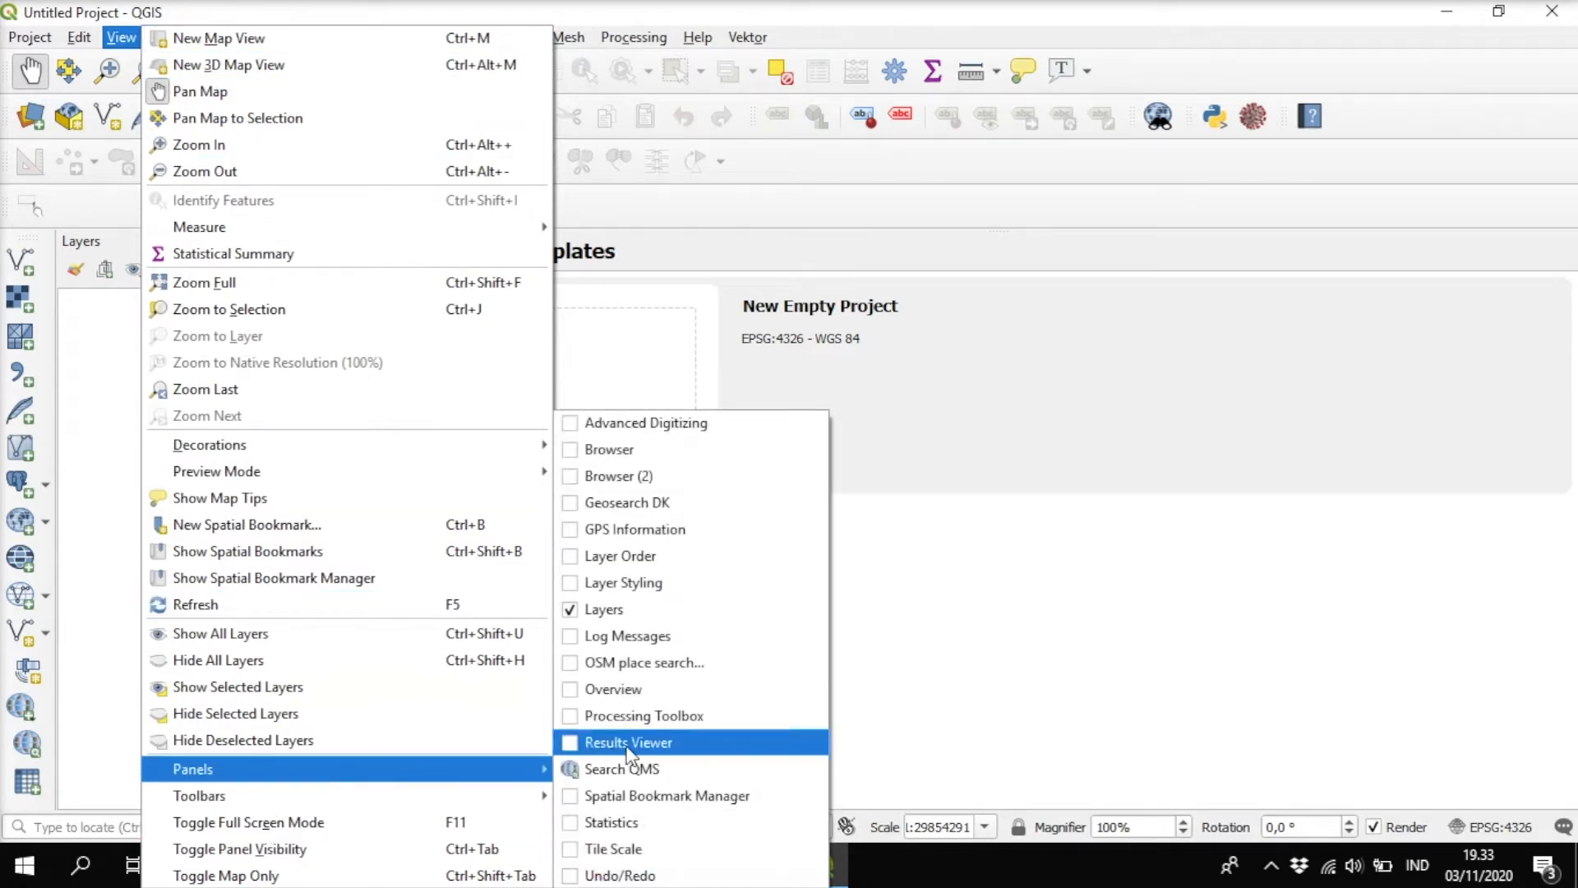
click(572, 663)
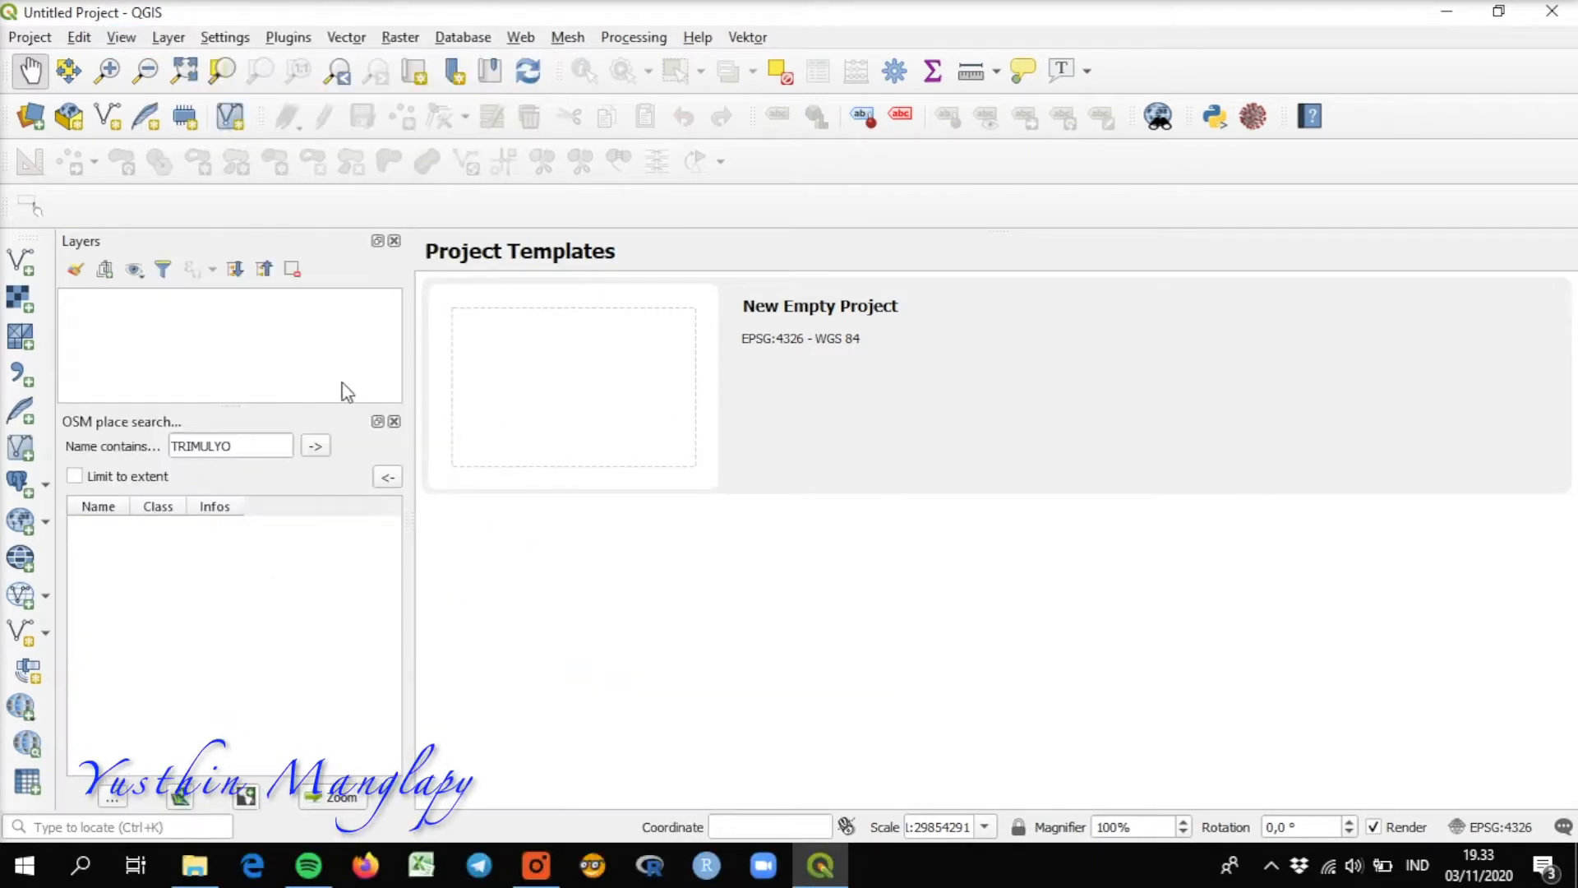
Start a new empty project and add the Google.cn Normal basemap from the QMS search.
double_click(569, 409)
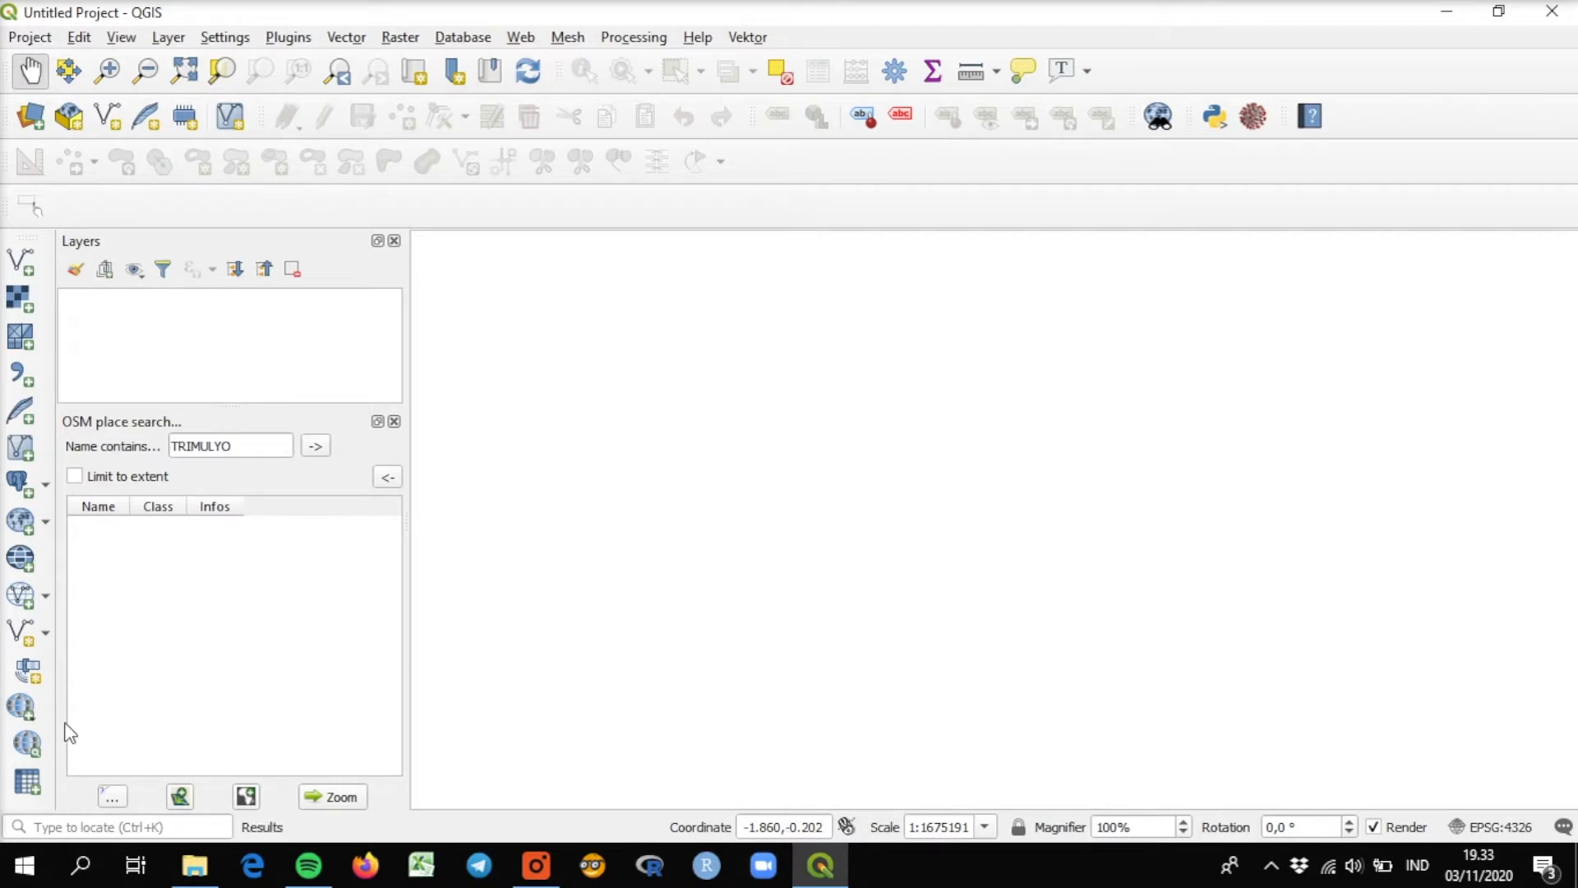
click(28, 744)
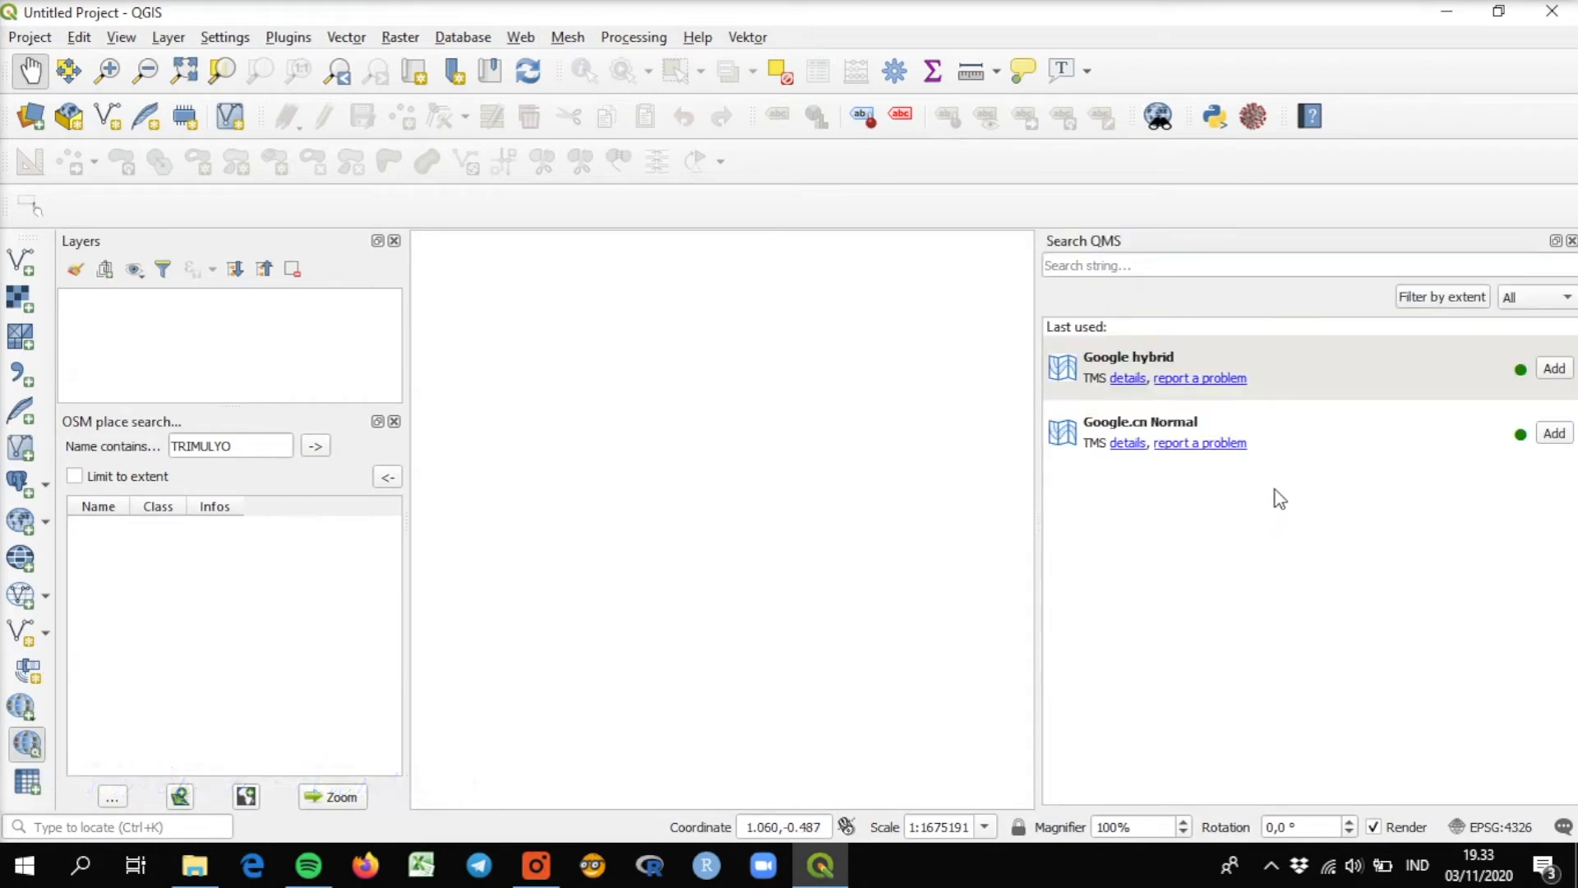
click(1555, 433)
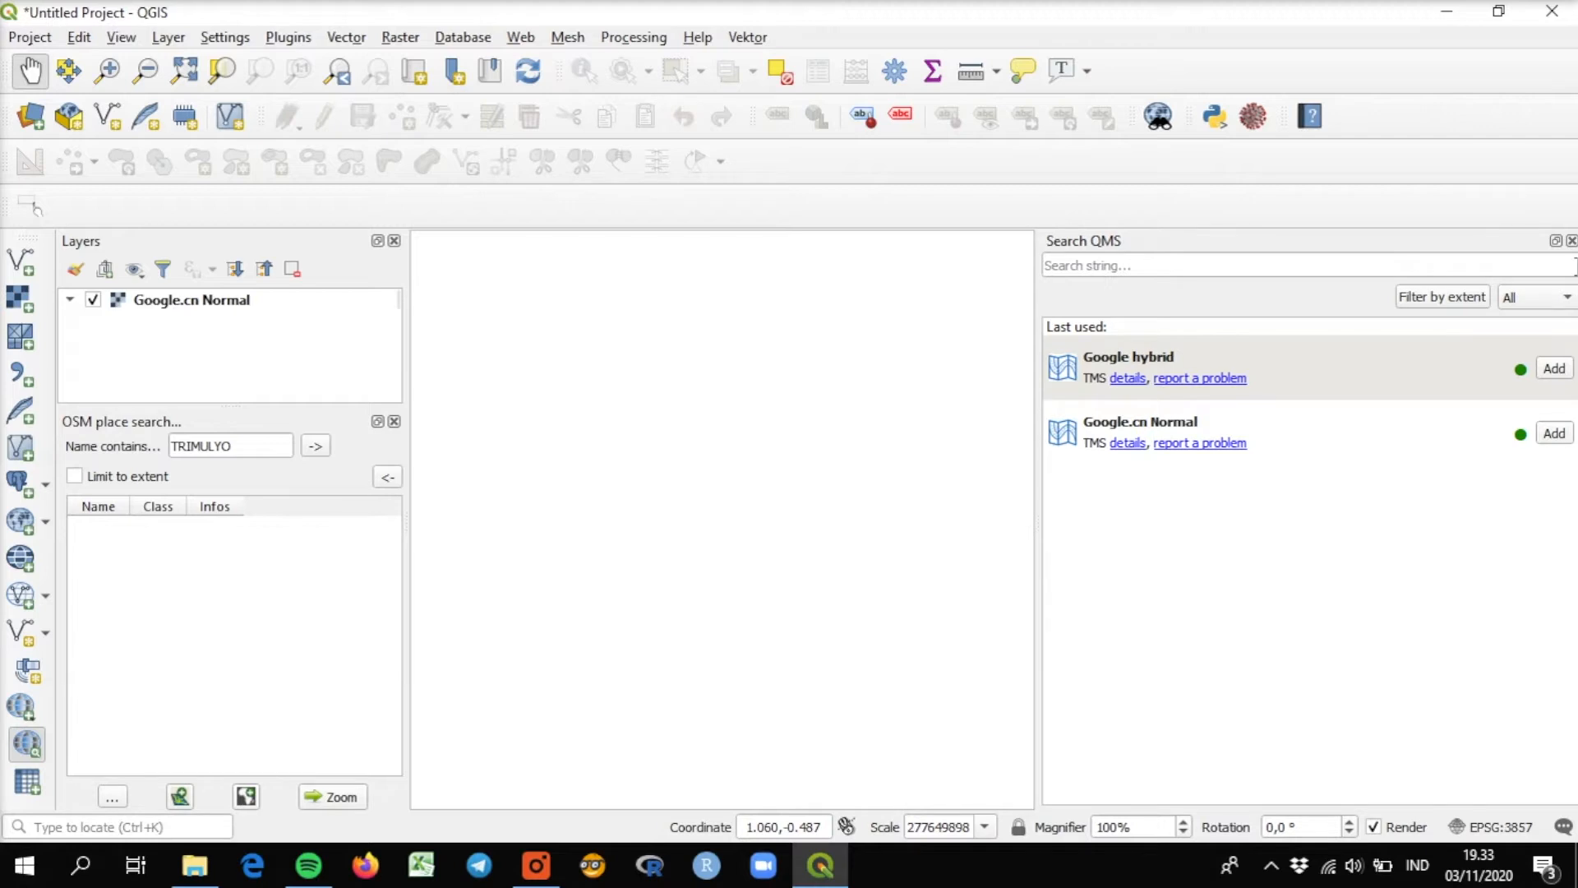
click(1571, 240)
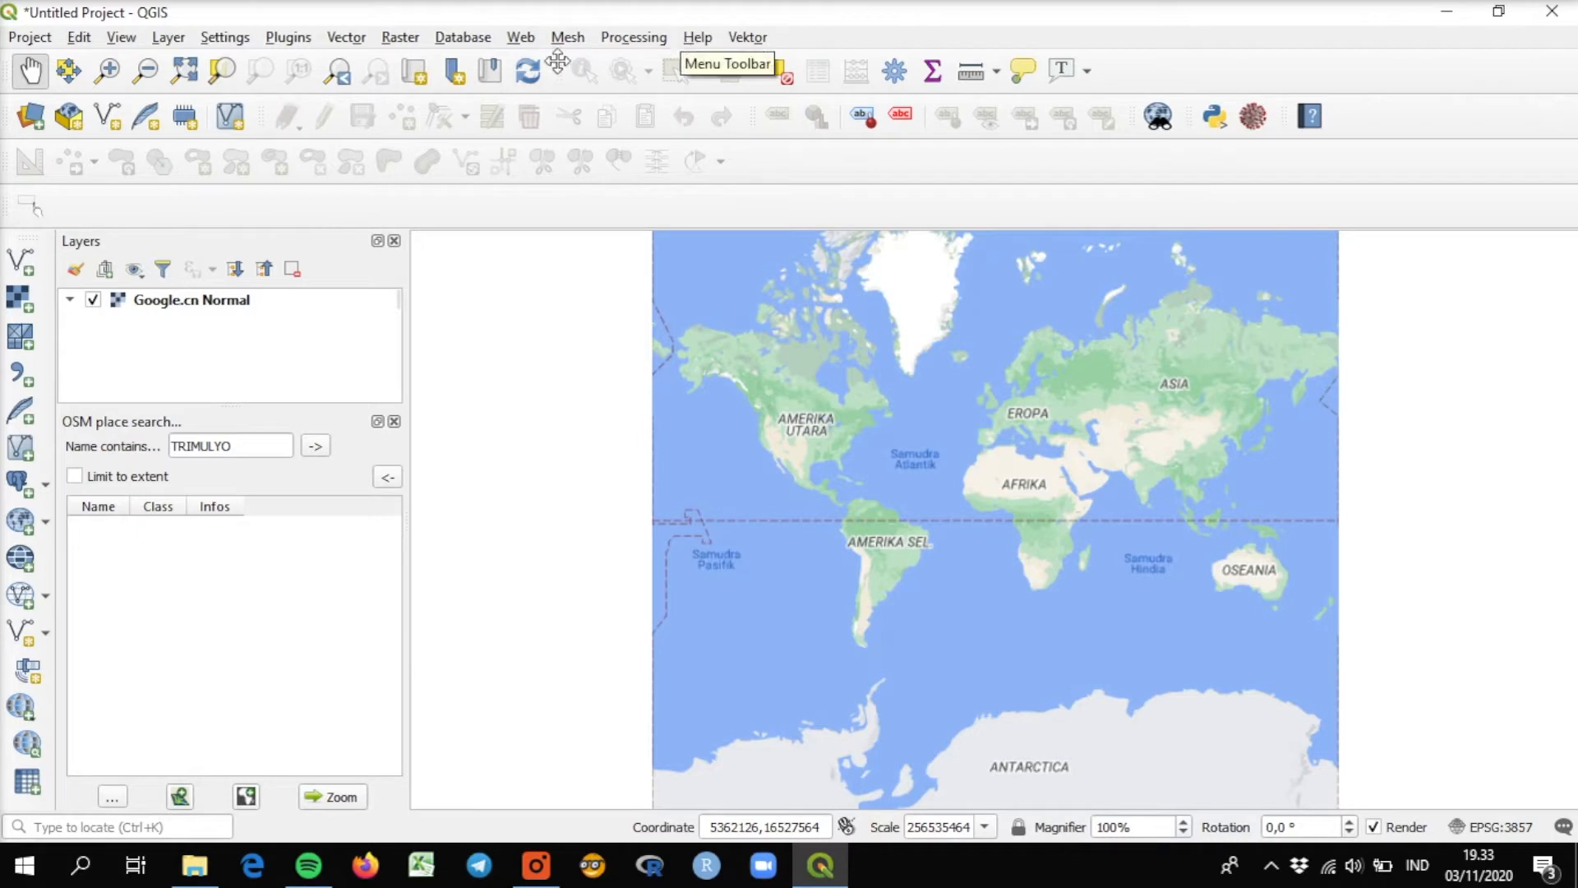
Add the OpenStreetMap basemap using the OpenLayers plugin.
click(518, 42)
mouse_move(594, 92)
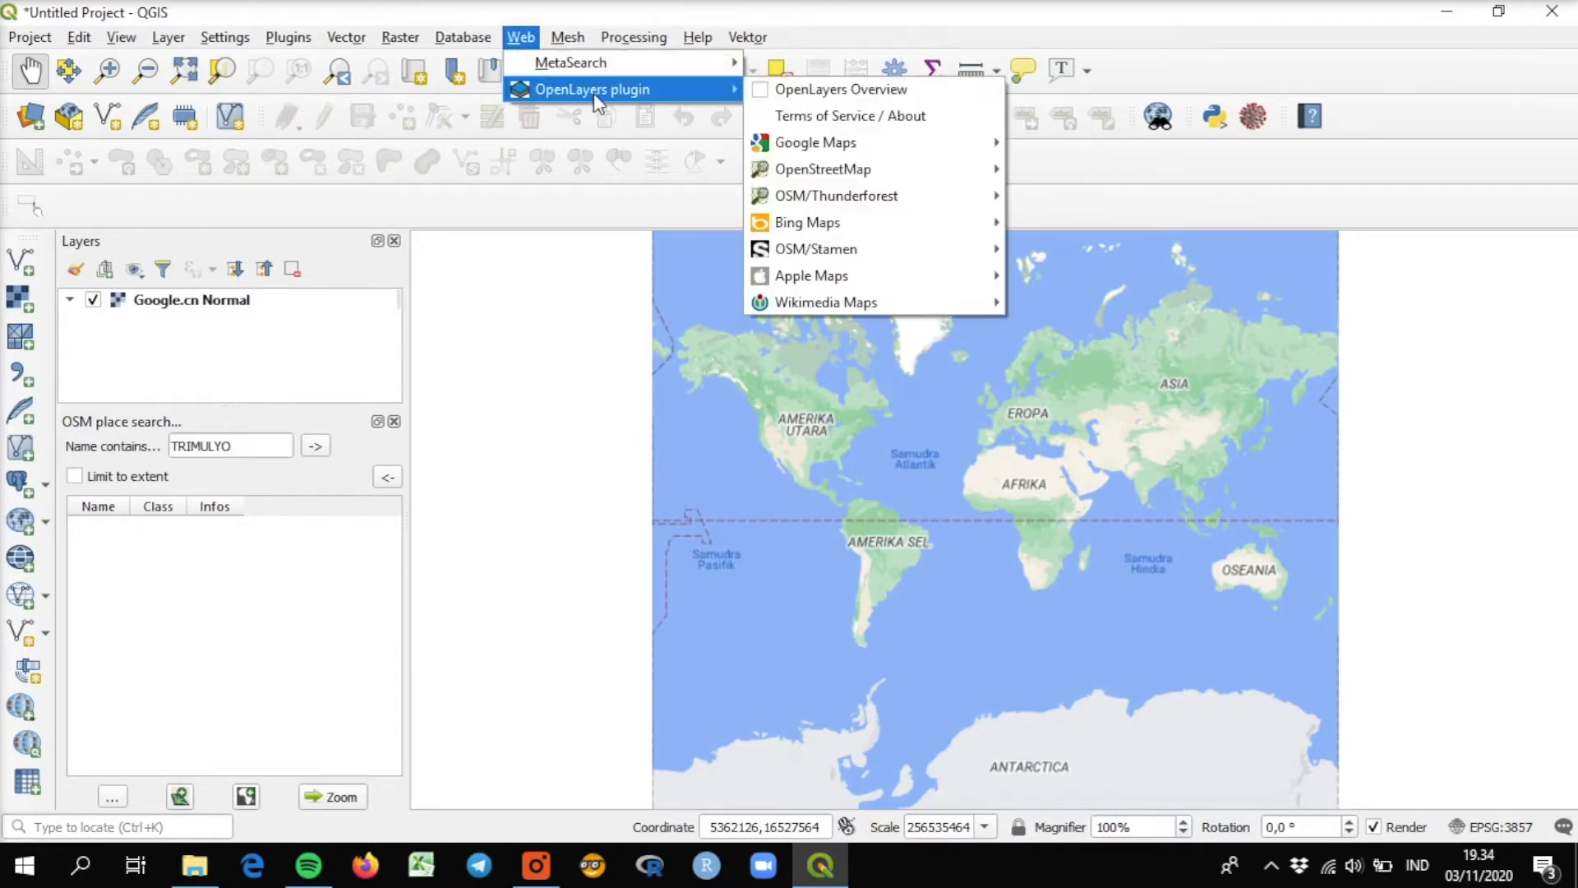
mouse_move(847, 175)
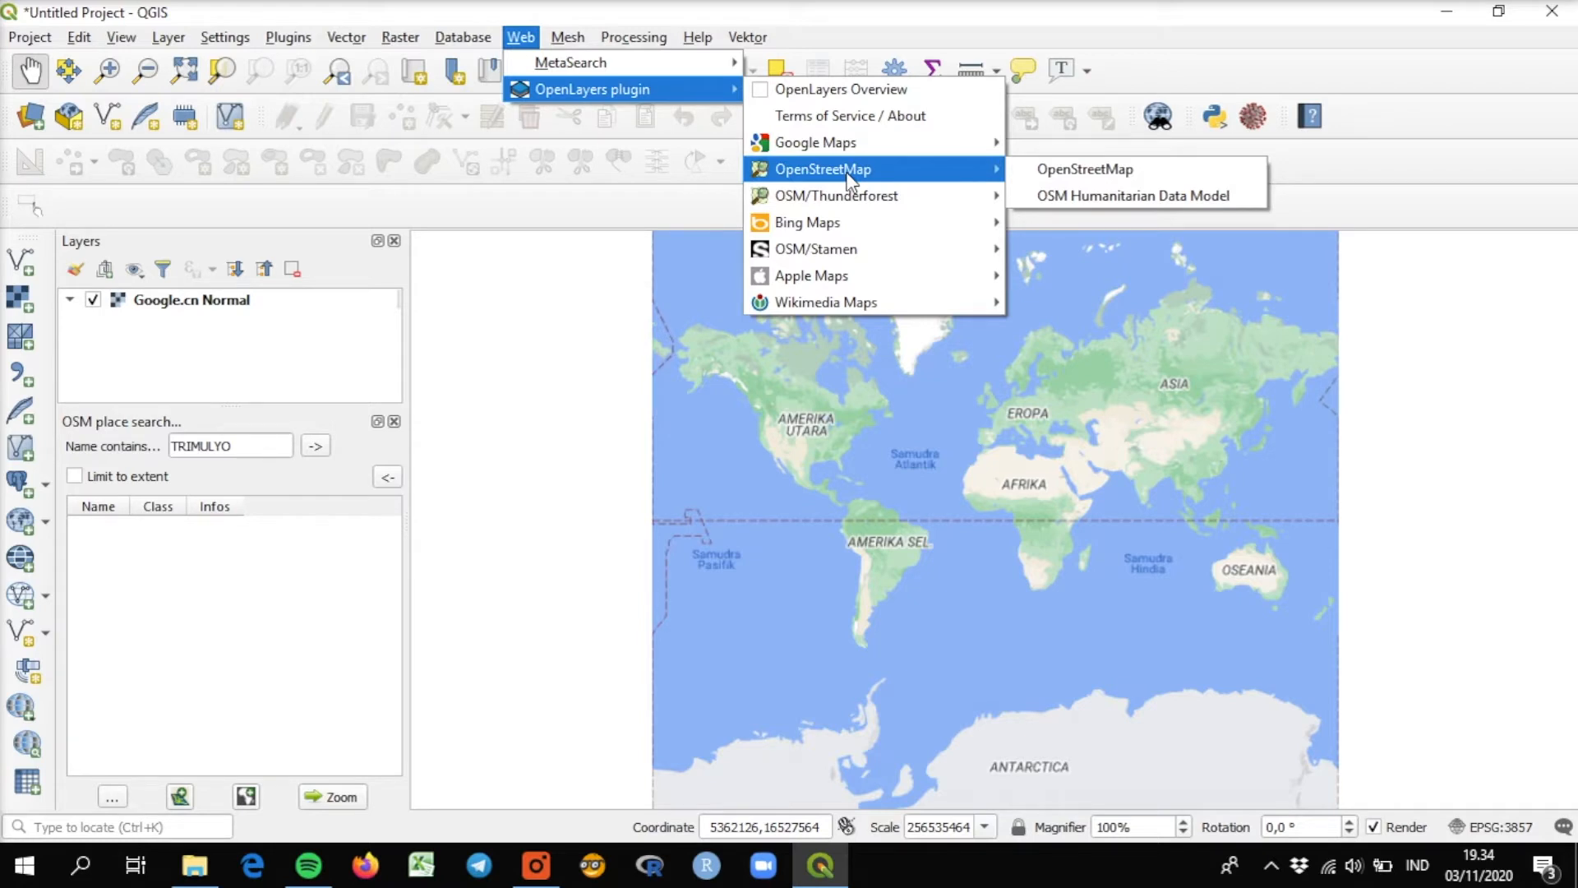
click(1102, 168)
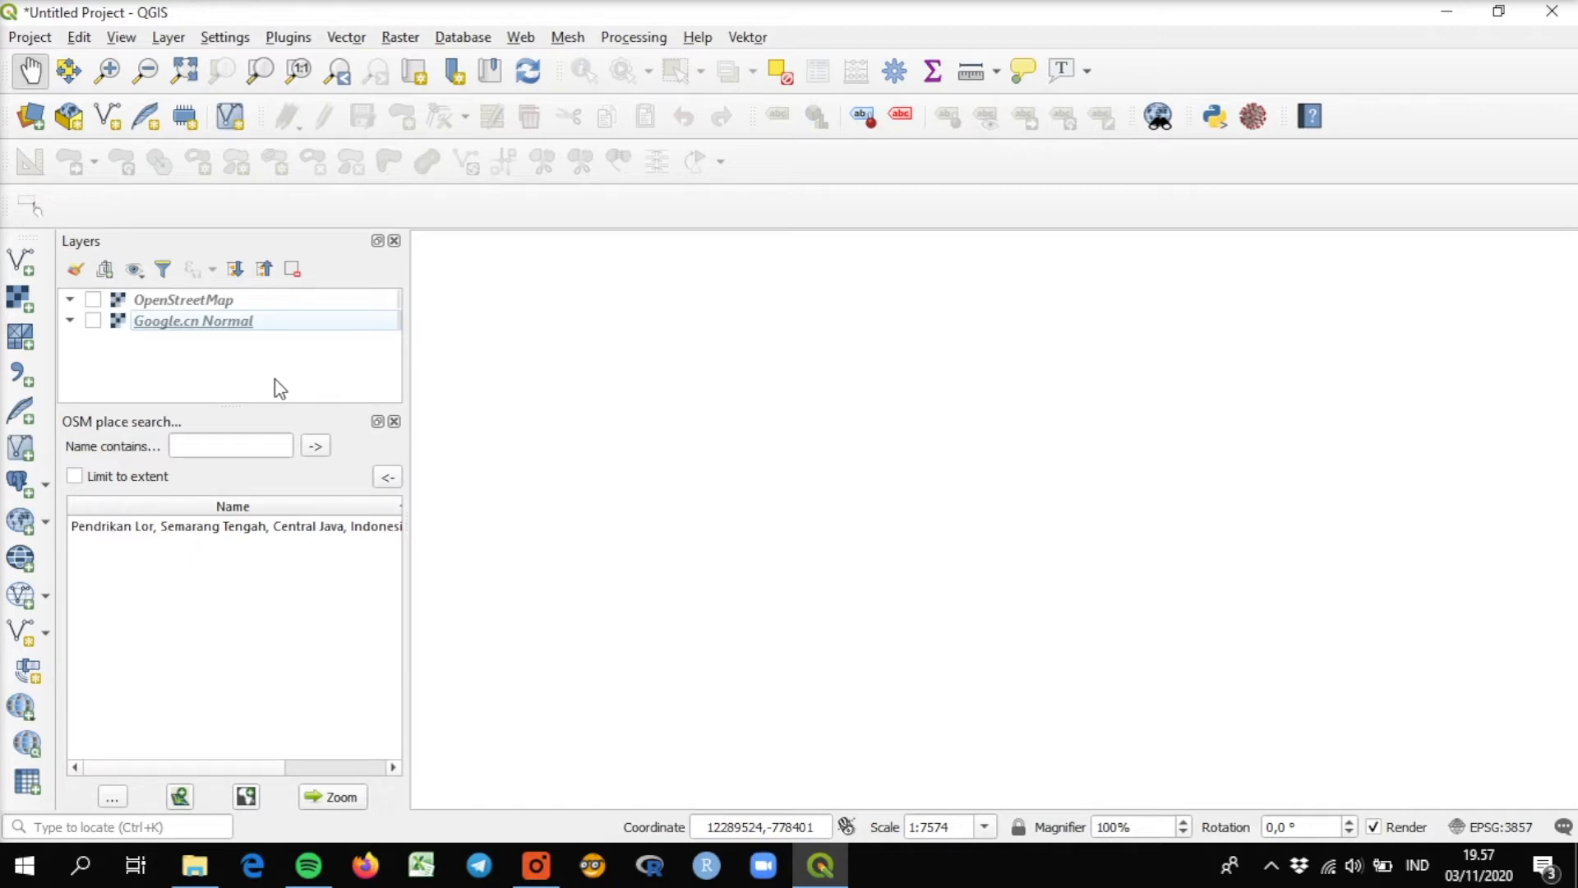
Make the OpenStreetMap and Google.cn Normal layers visible and add the Google hybrid basemap from the QMS search.
click(93, 300)
click(93, 321)
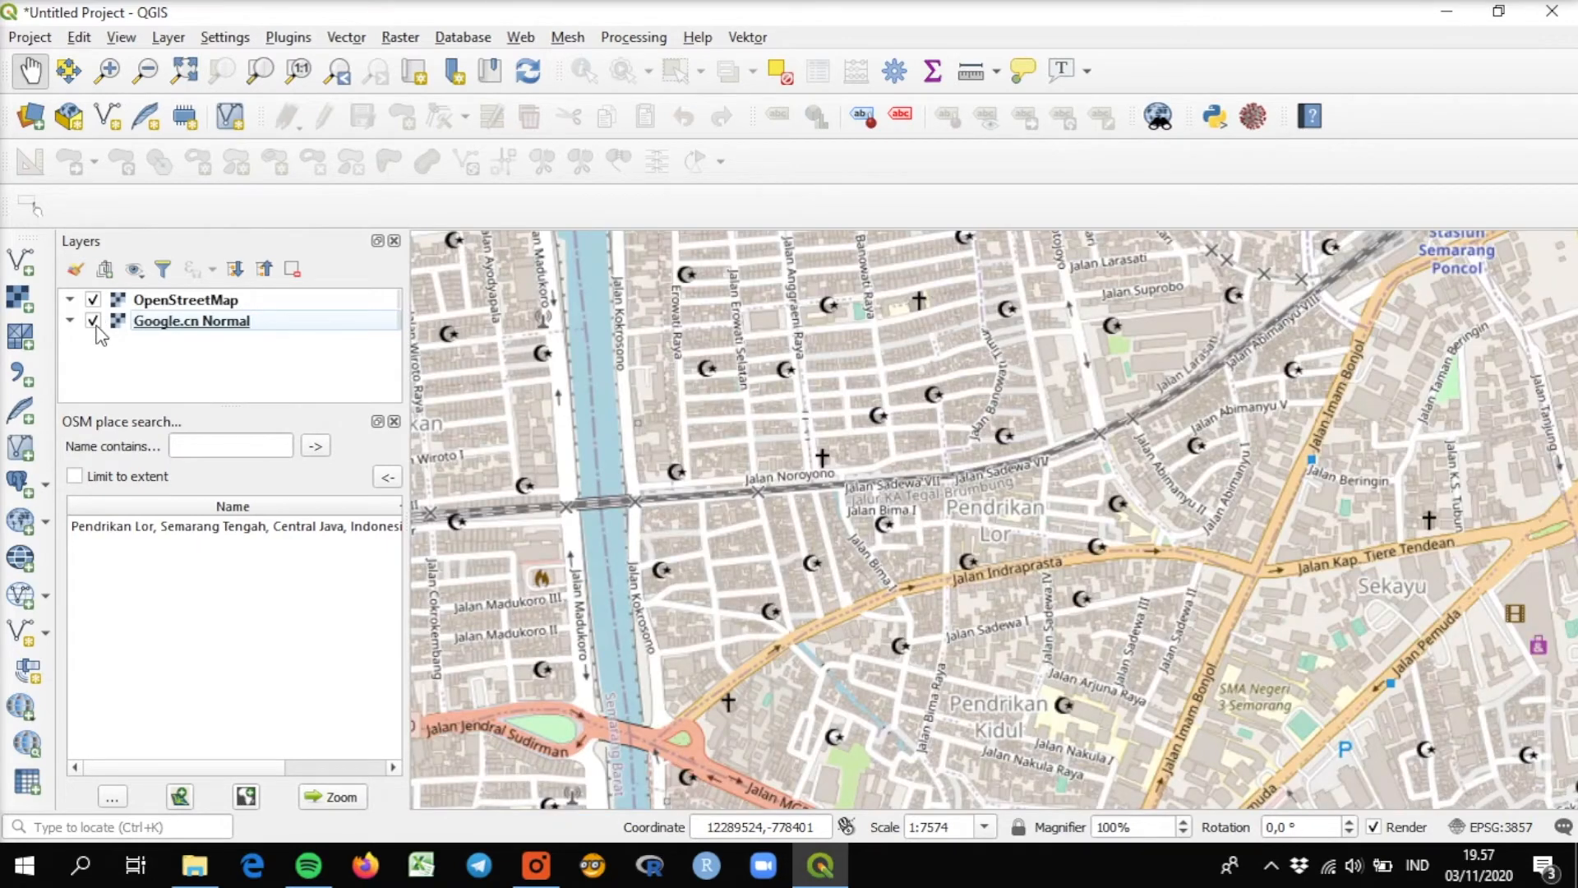
click(30, 745)
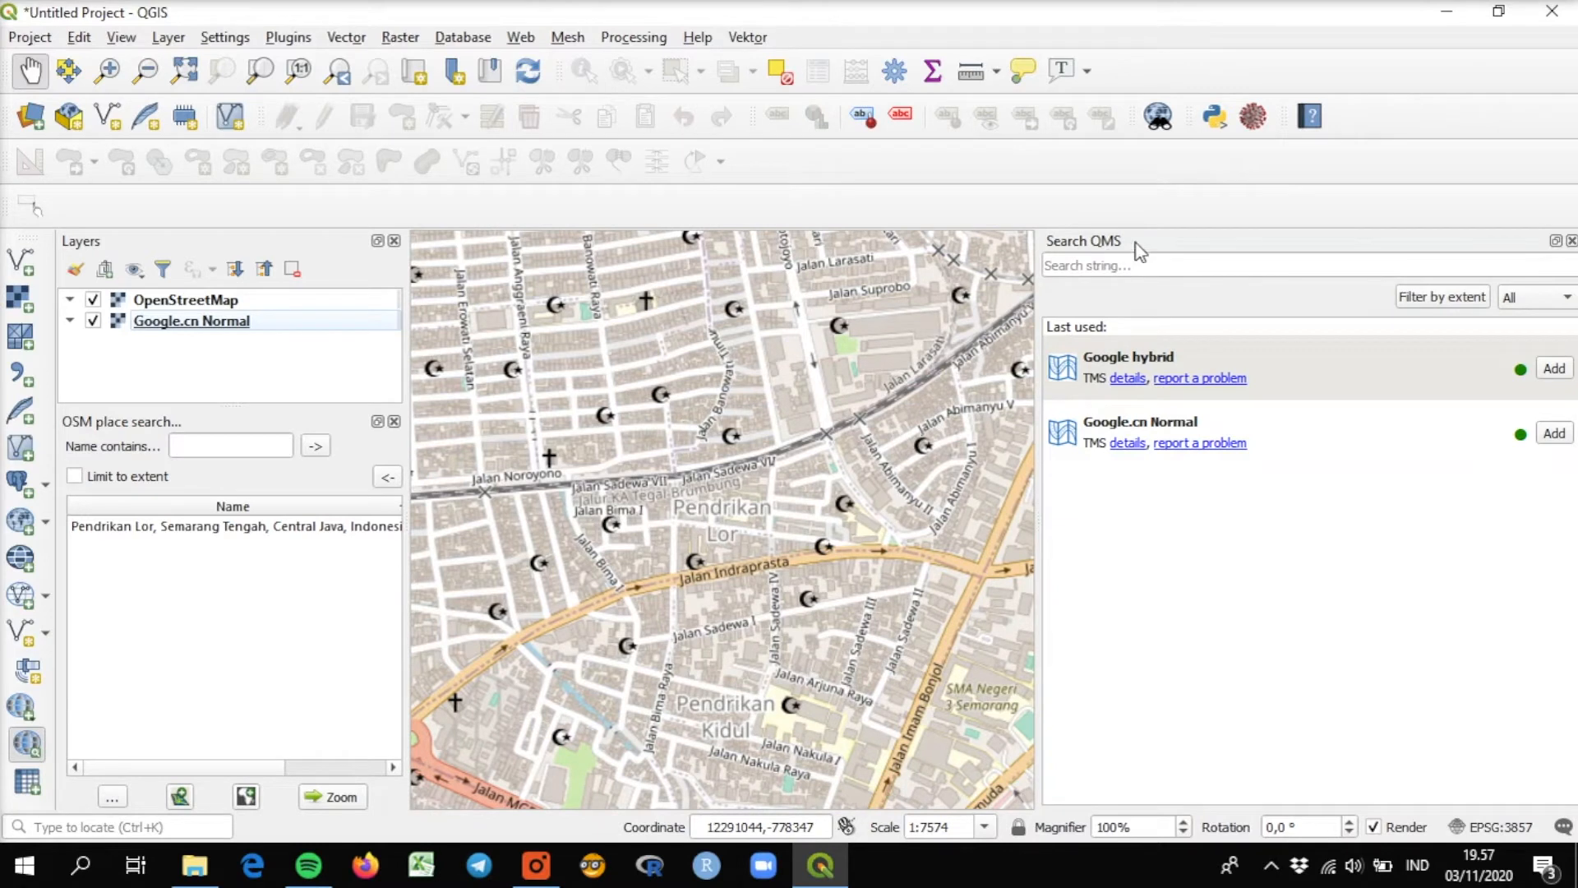
click(1556, 367)
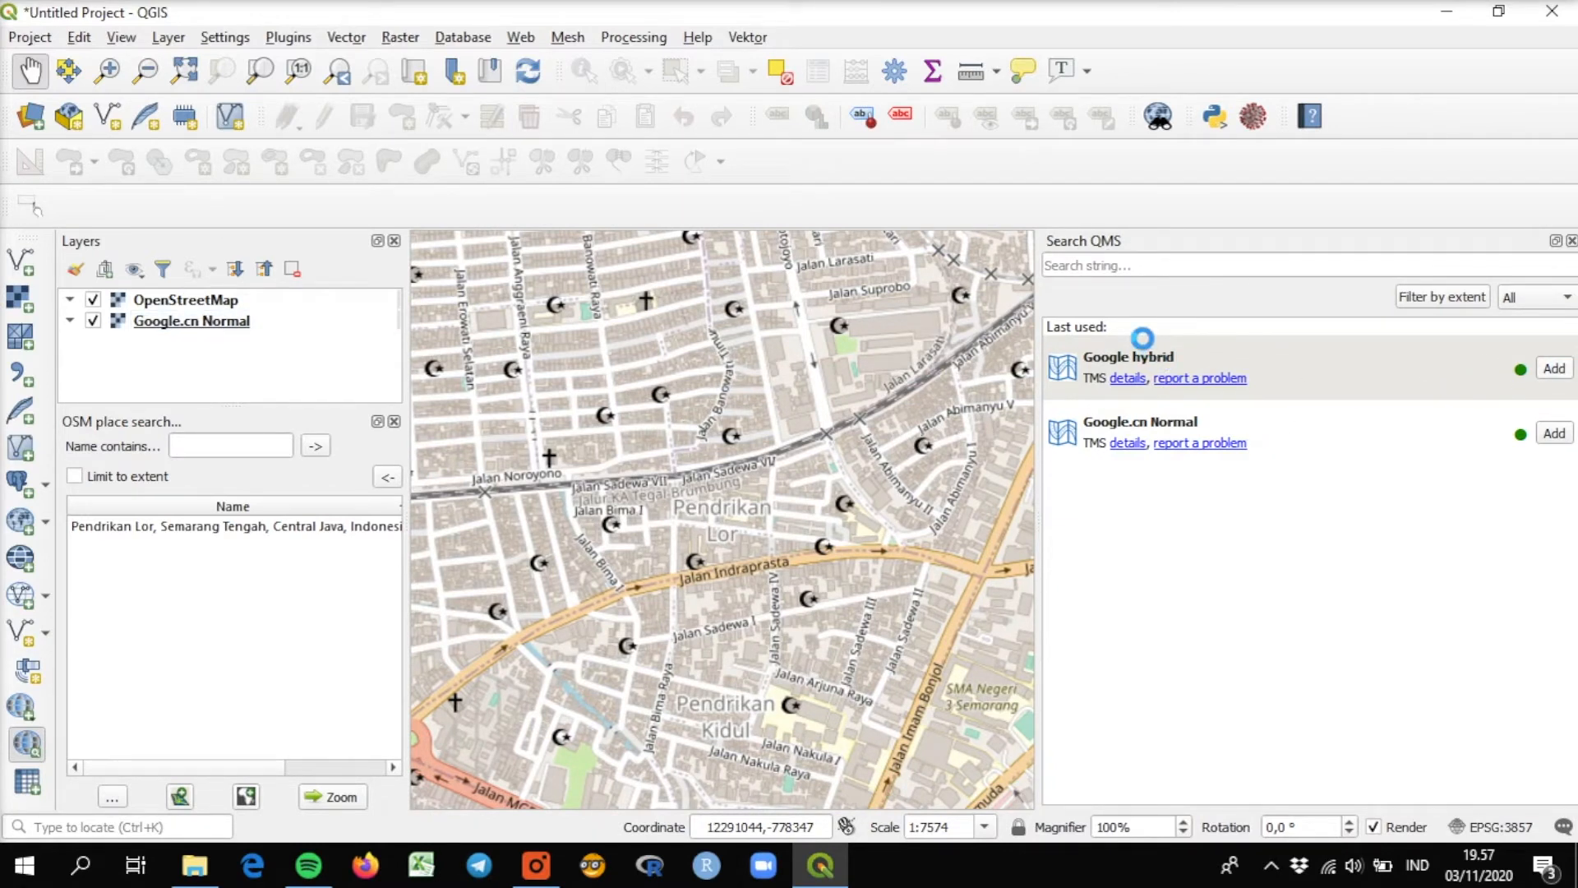
click(1571, 241)
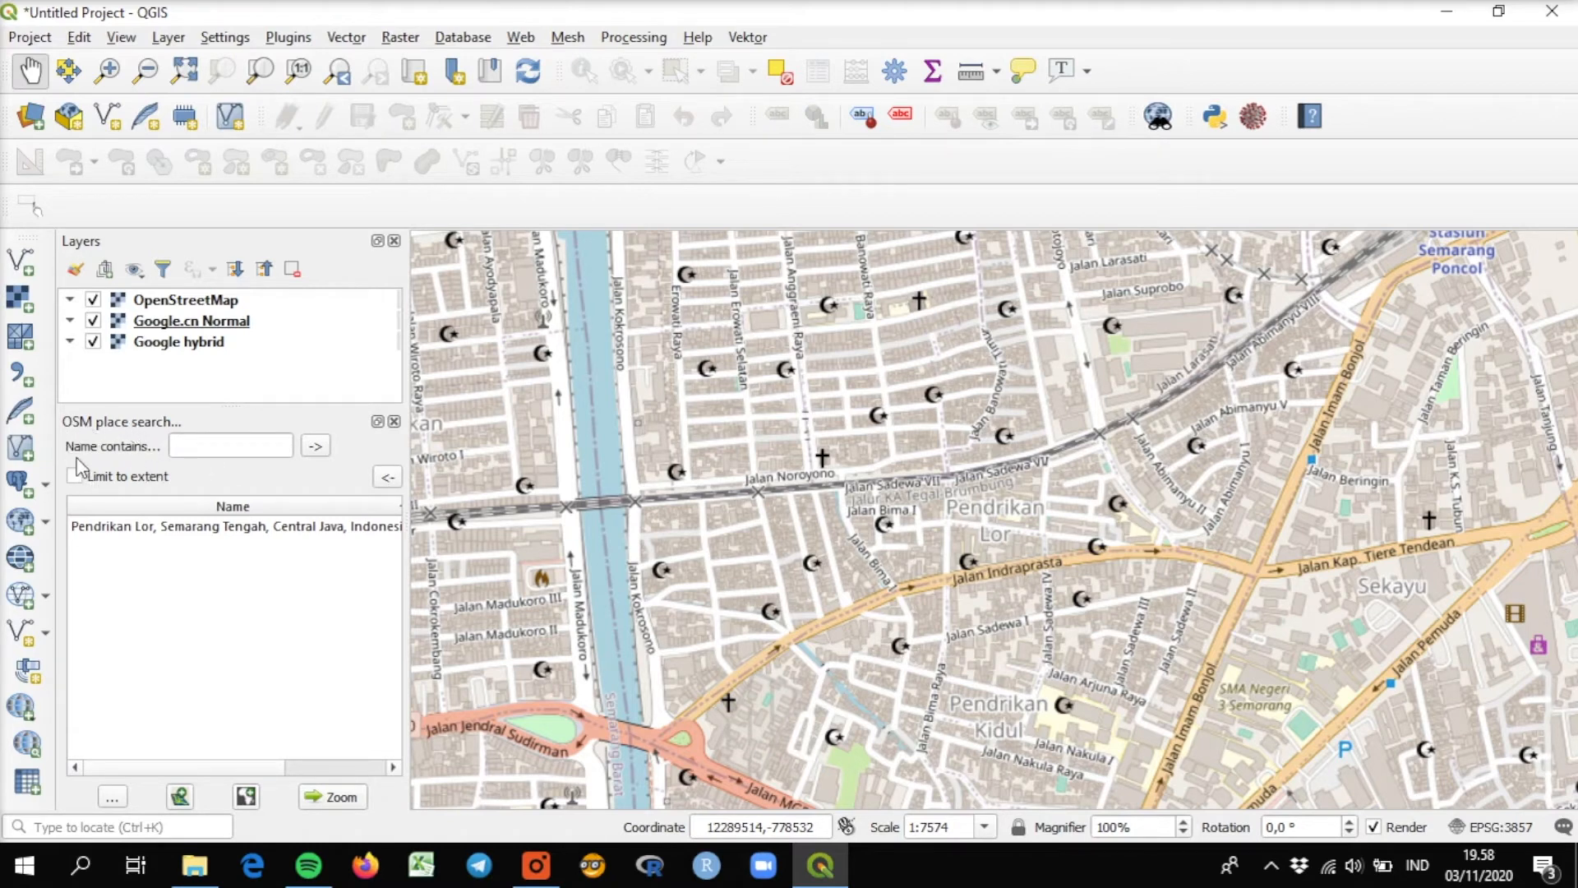
Search the OSM places for "ngesrep semarang".
click(203, 443)
text(ngesrep s)
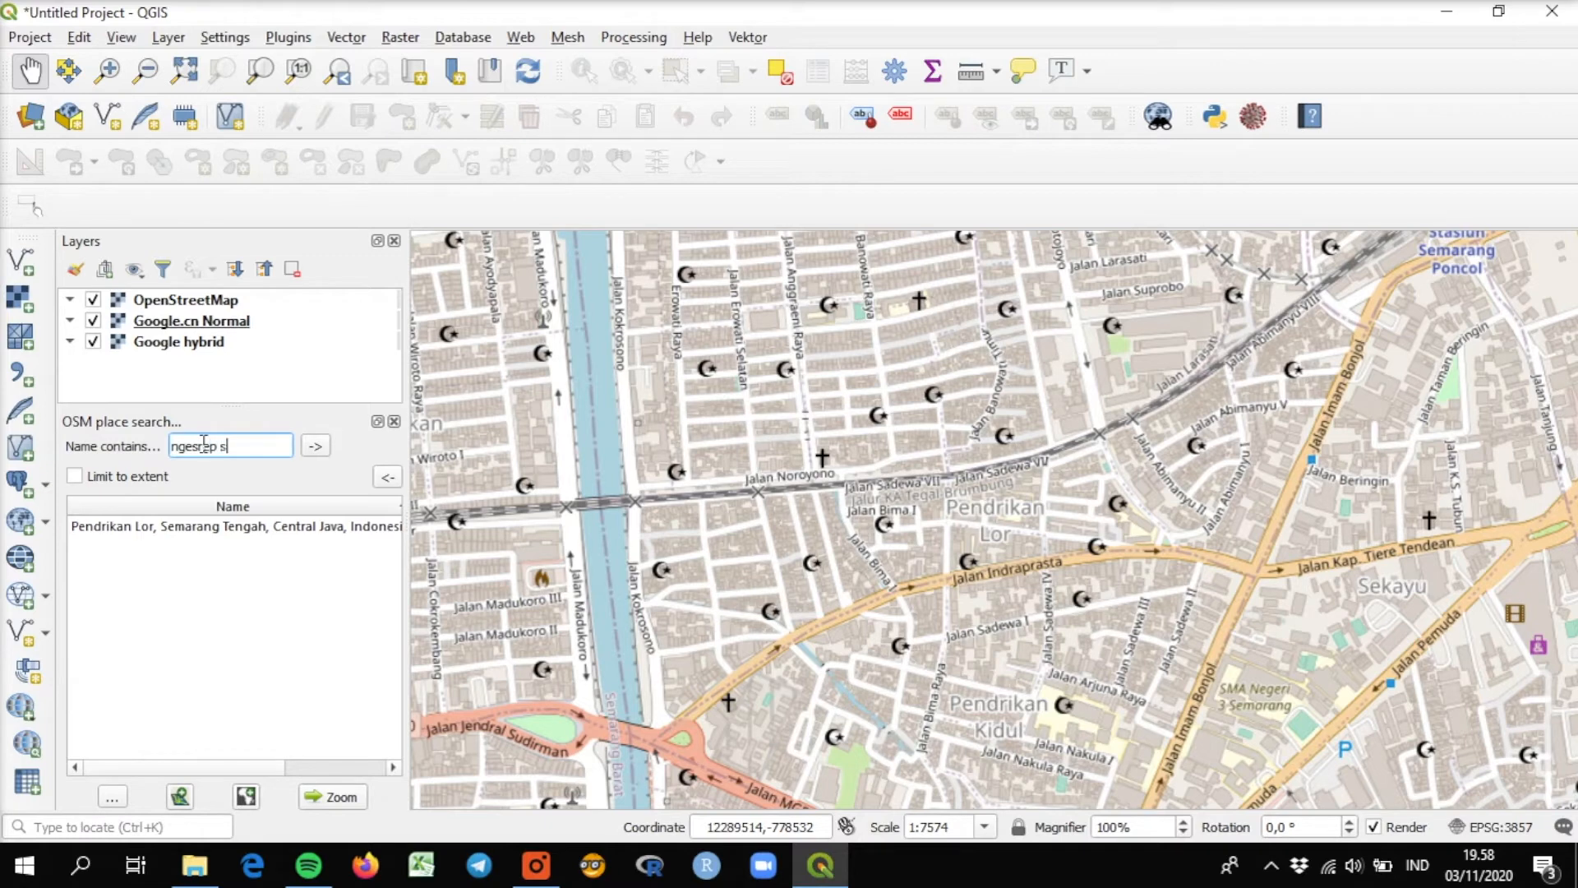
text(emarang)
key(Return)
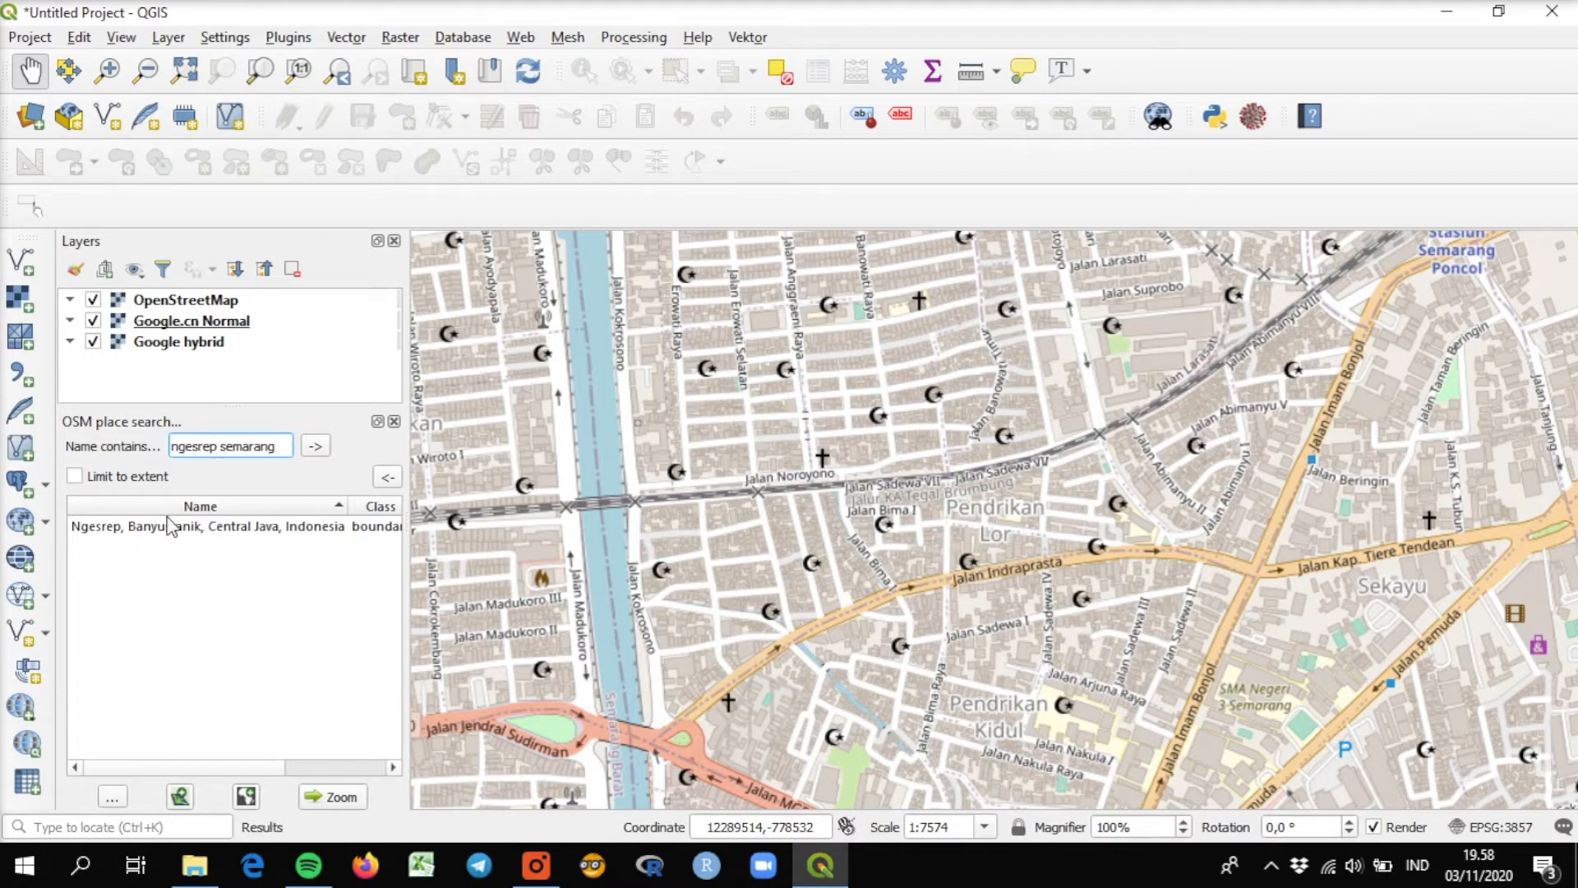
Select the Ngesrep, Banyumanik search result and zoom the map to its extent.
click(116, 535)
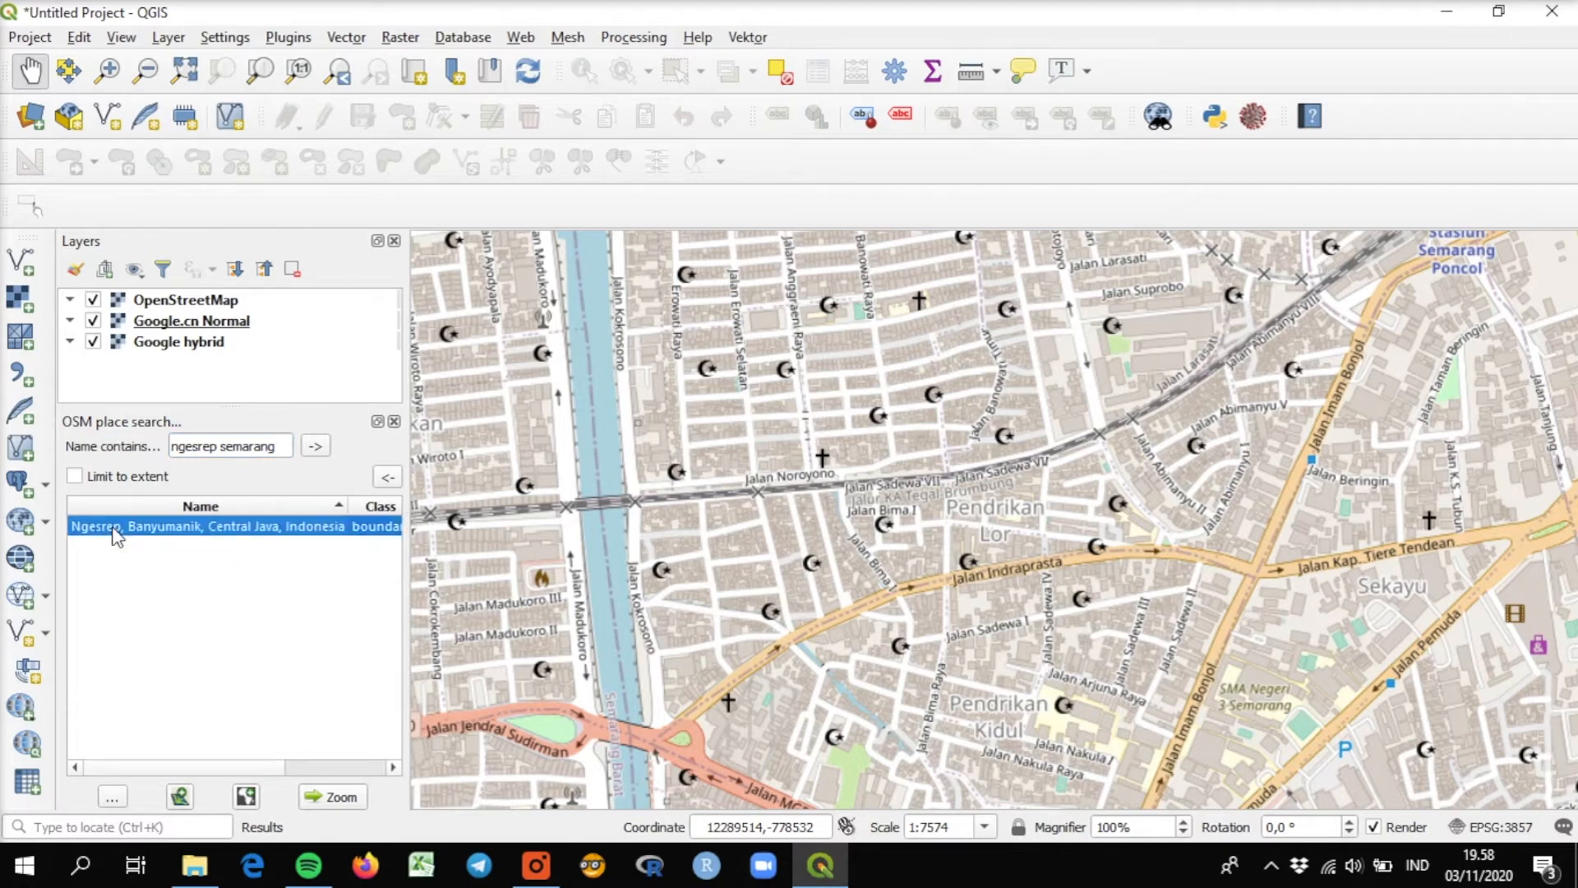
scroll(904, 542, down, 4)
scroll(905, 542, down, 1)
scroll(904, 543, up, 5)
scroll(904, 542, down, 4)
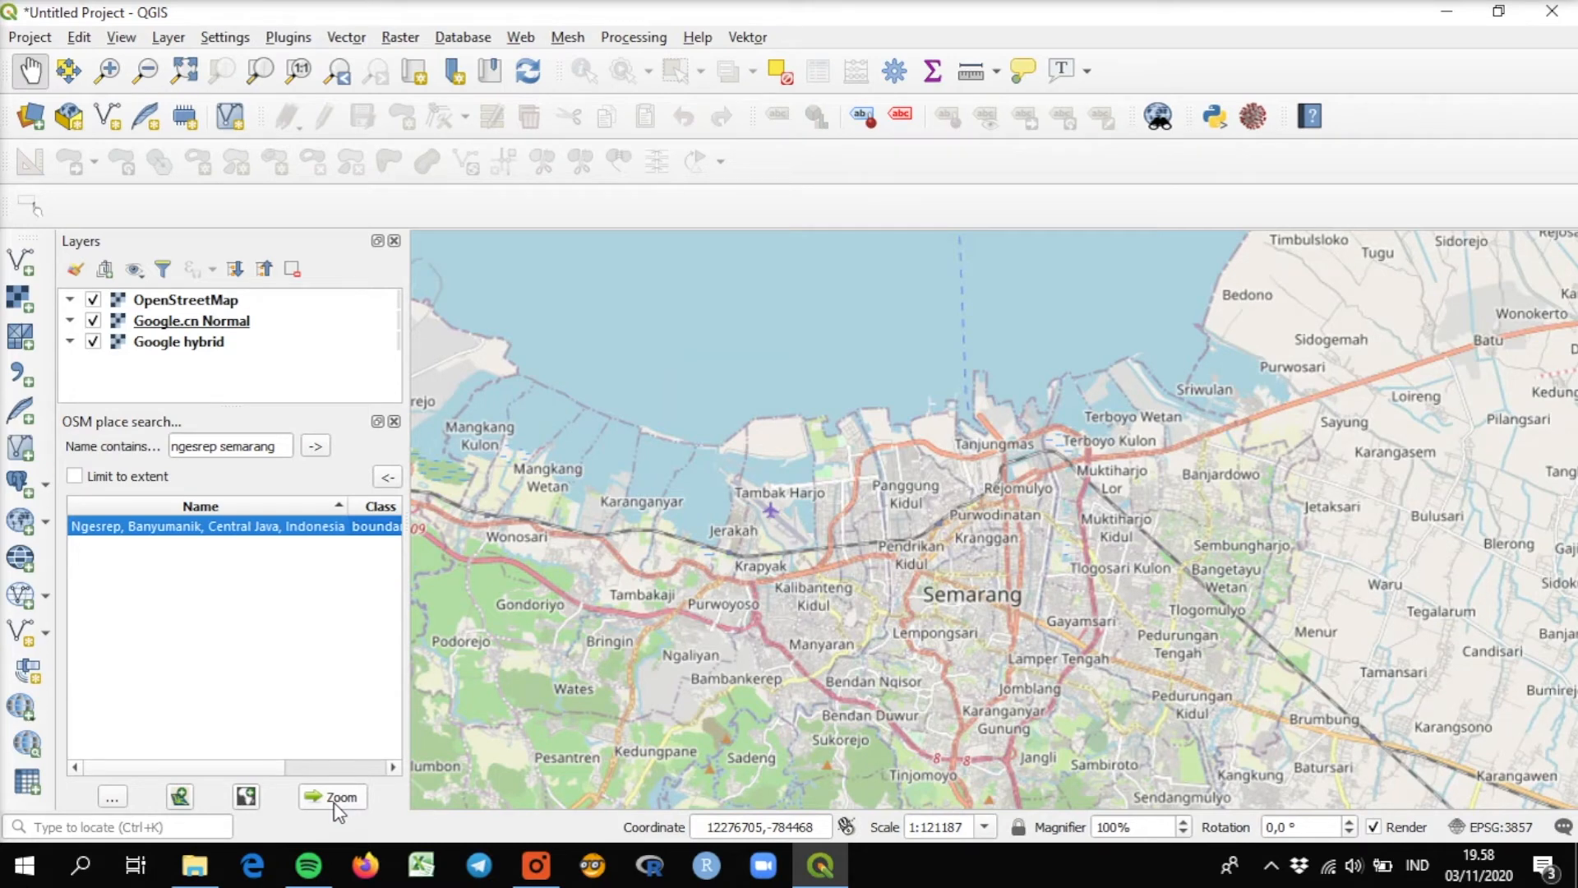
click(334, 801)
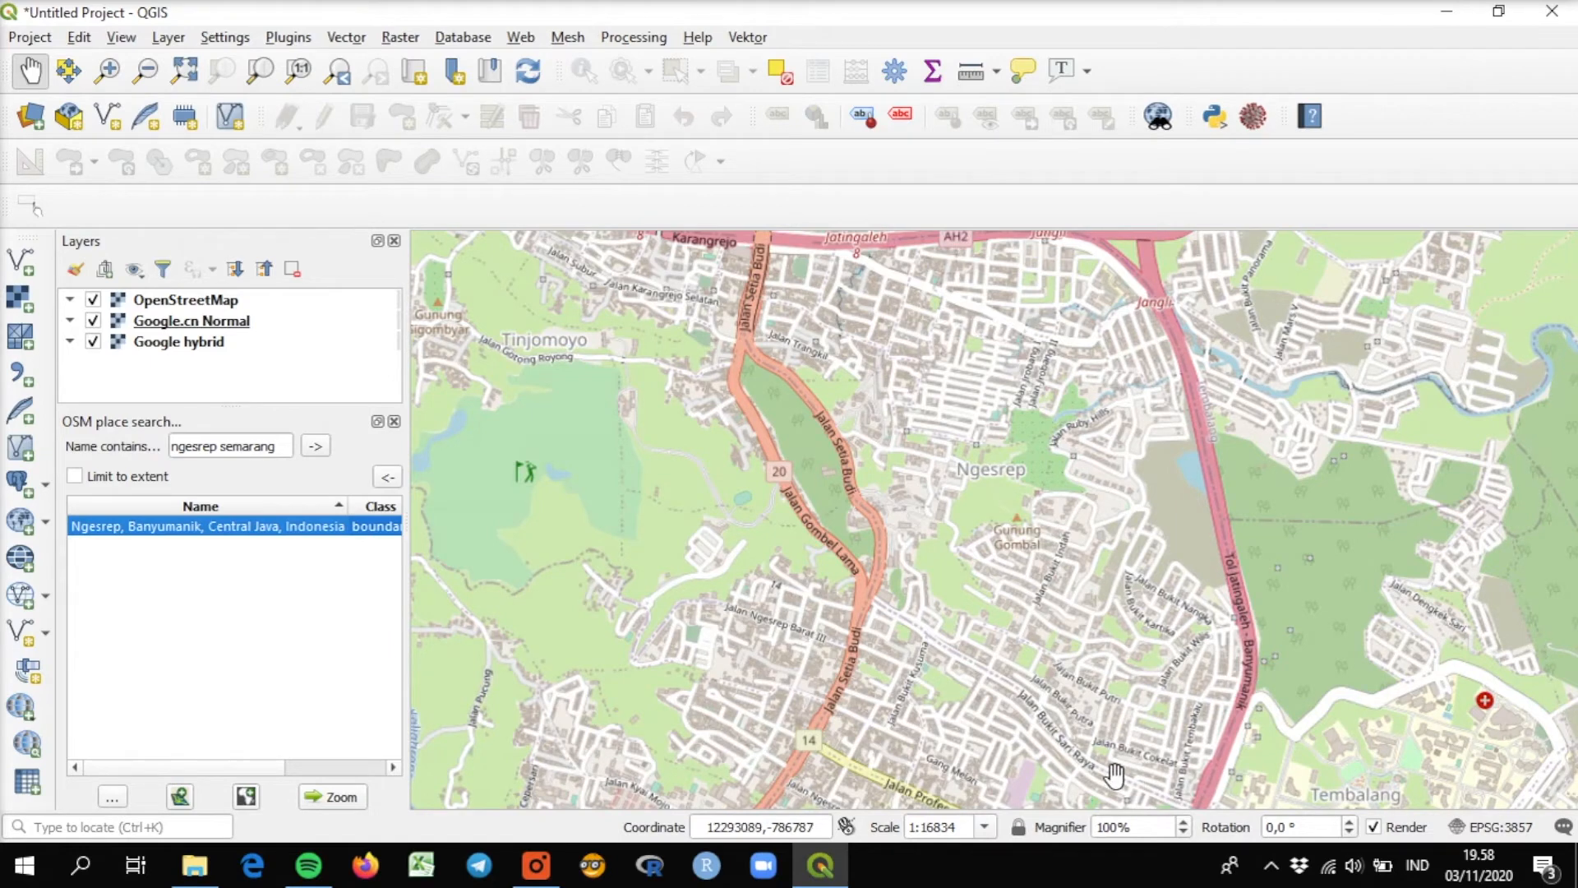
Add the Ngesrep boundary from the place search to the project as a new layer.
mouse_move(329, 545)
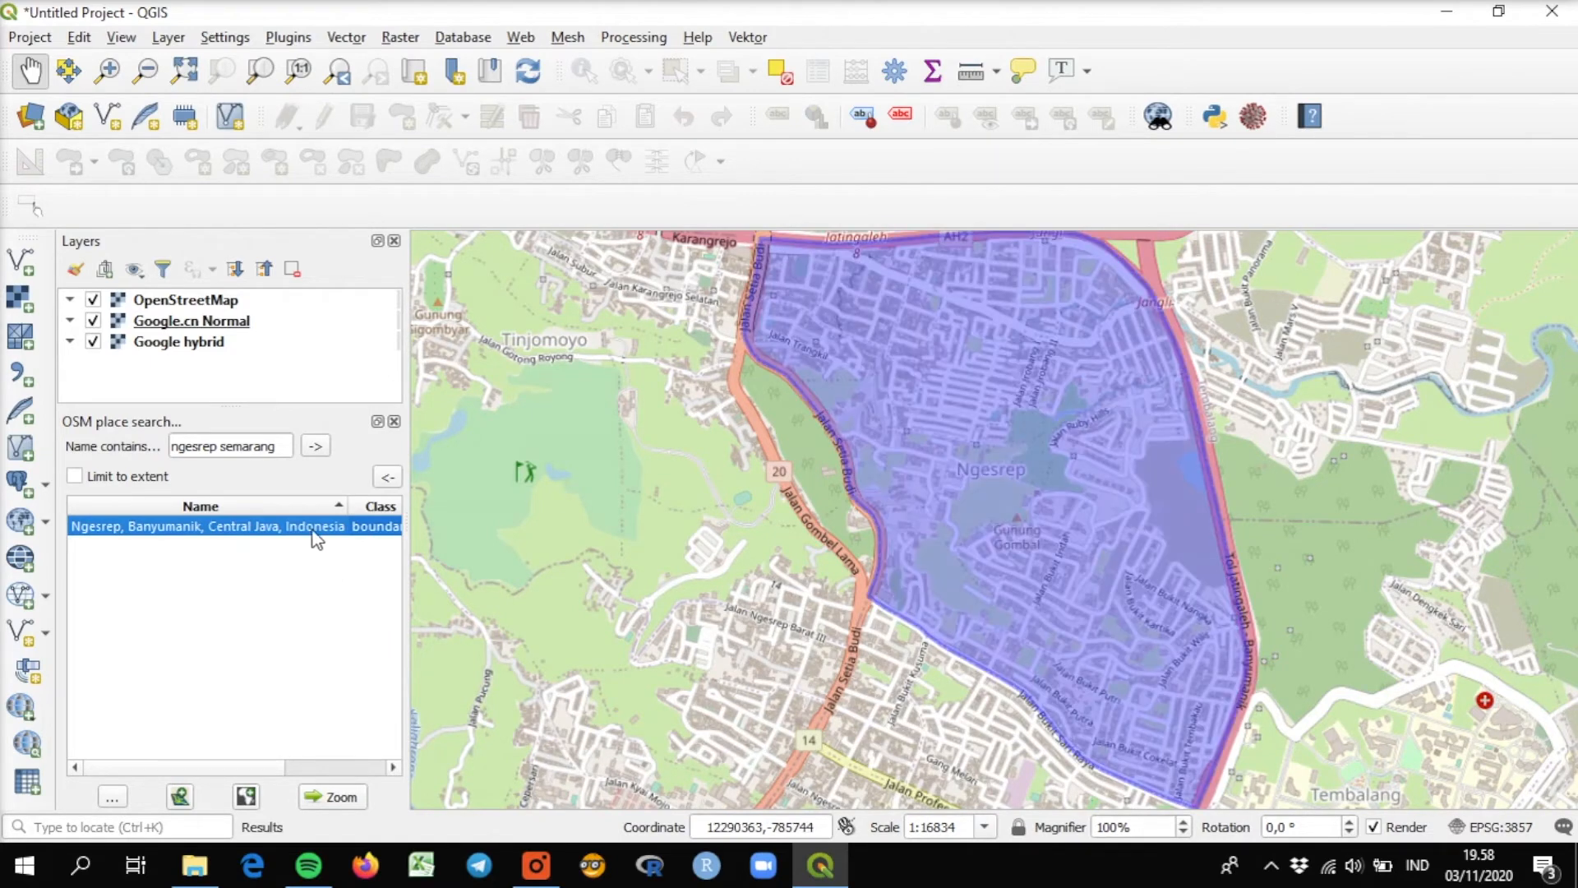
click(247, 798)
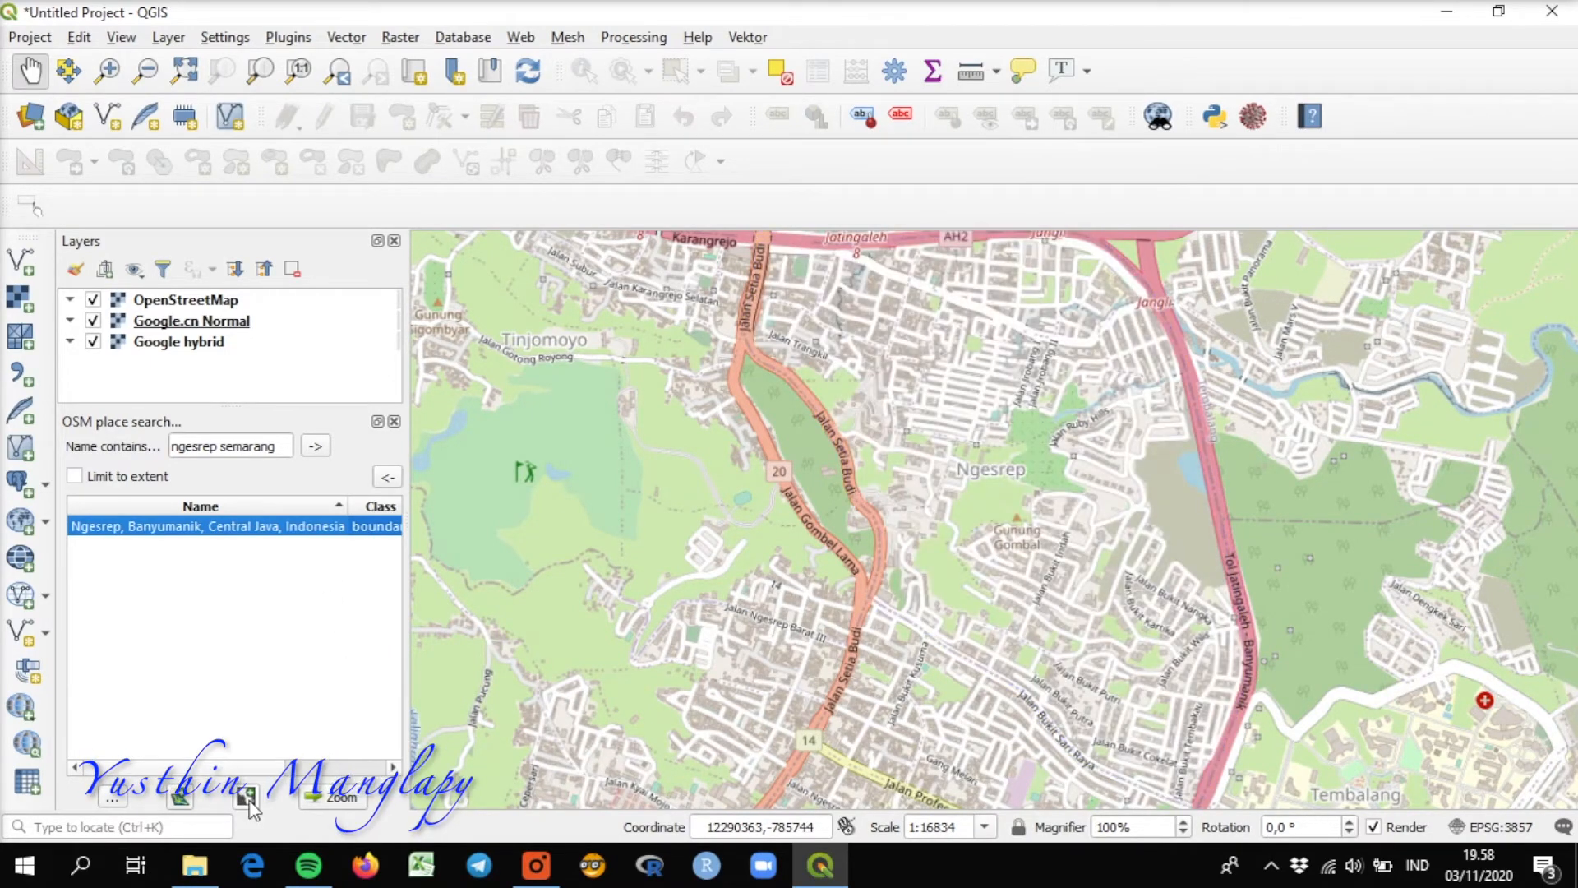
click(180, 796)
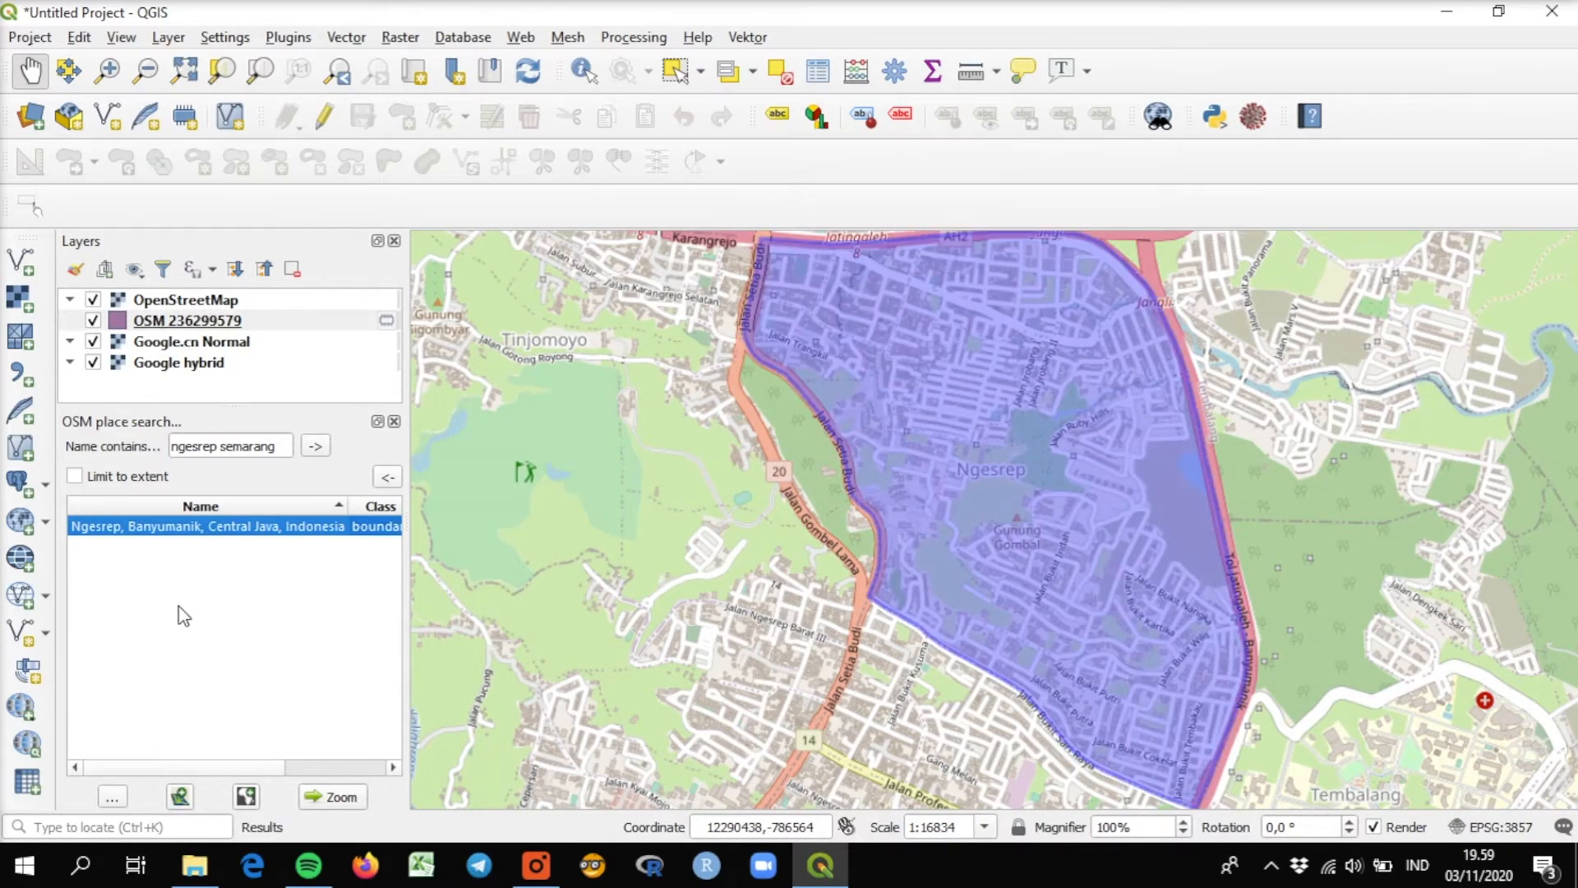
Move the OpenStreetMap layer below Google.cn Normal, leaving the Ngesrep boundary layer at the top of the layer order.
click(159, 320)
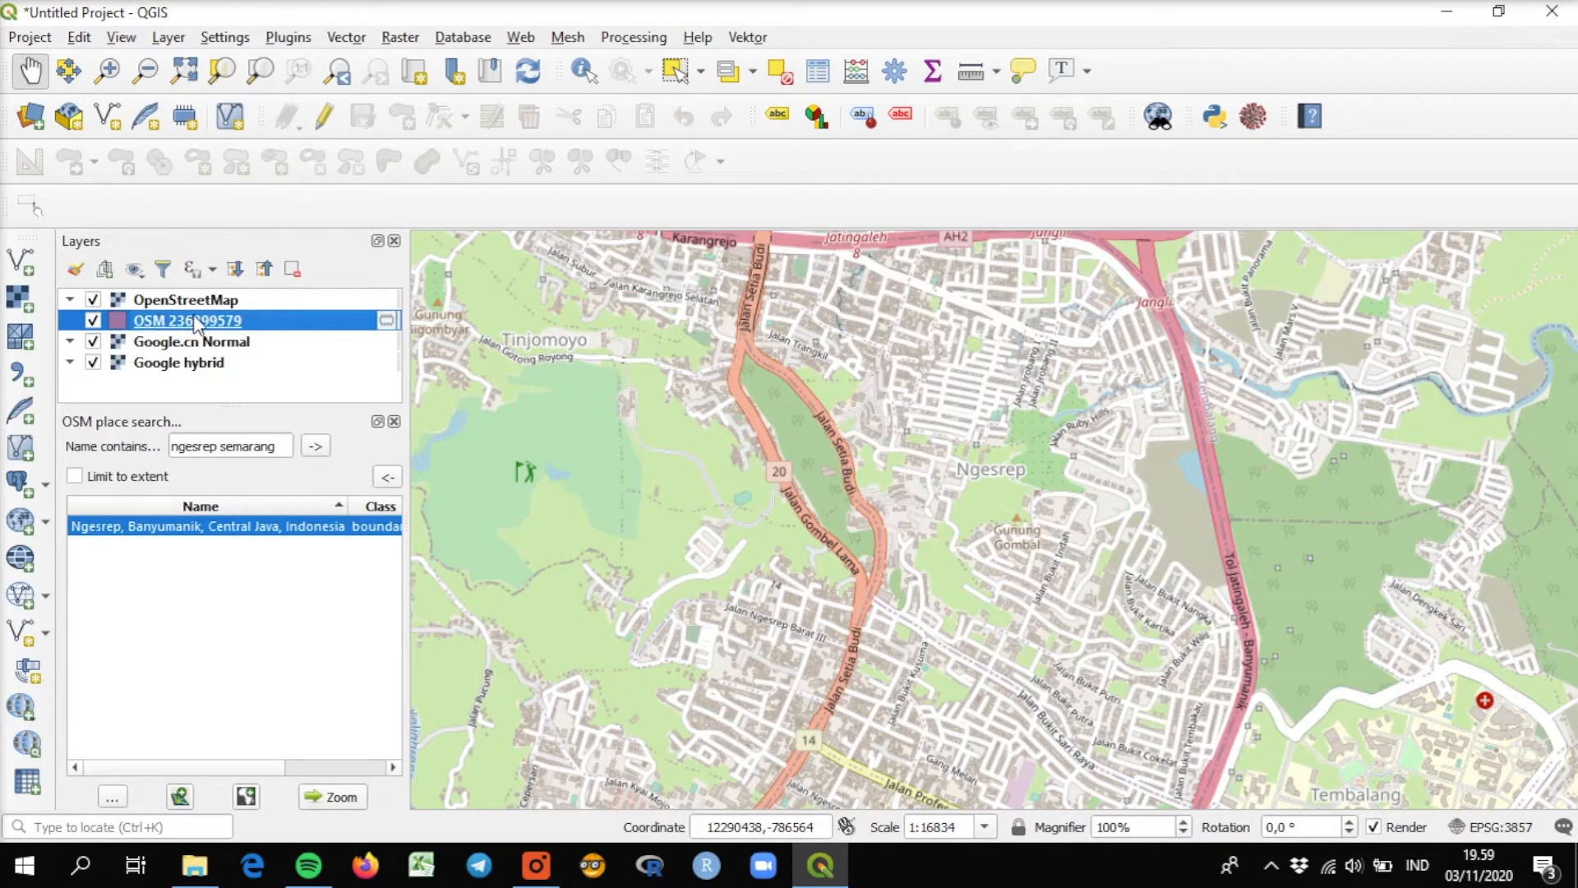
drag(185, 298, 198, 353)
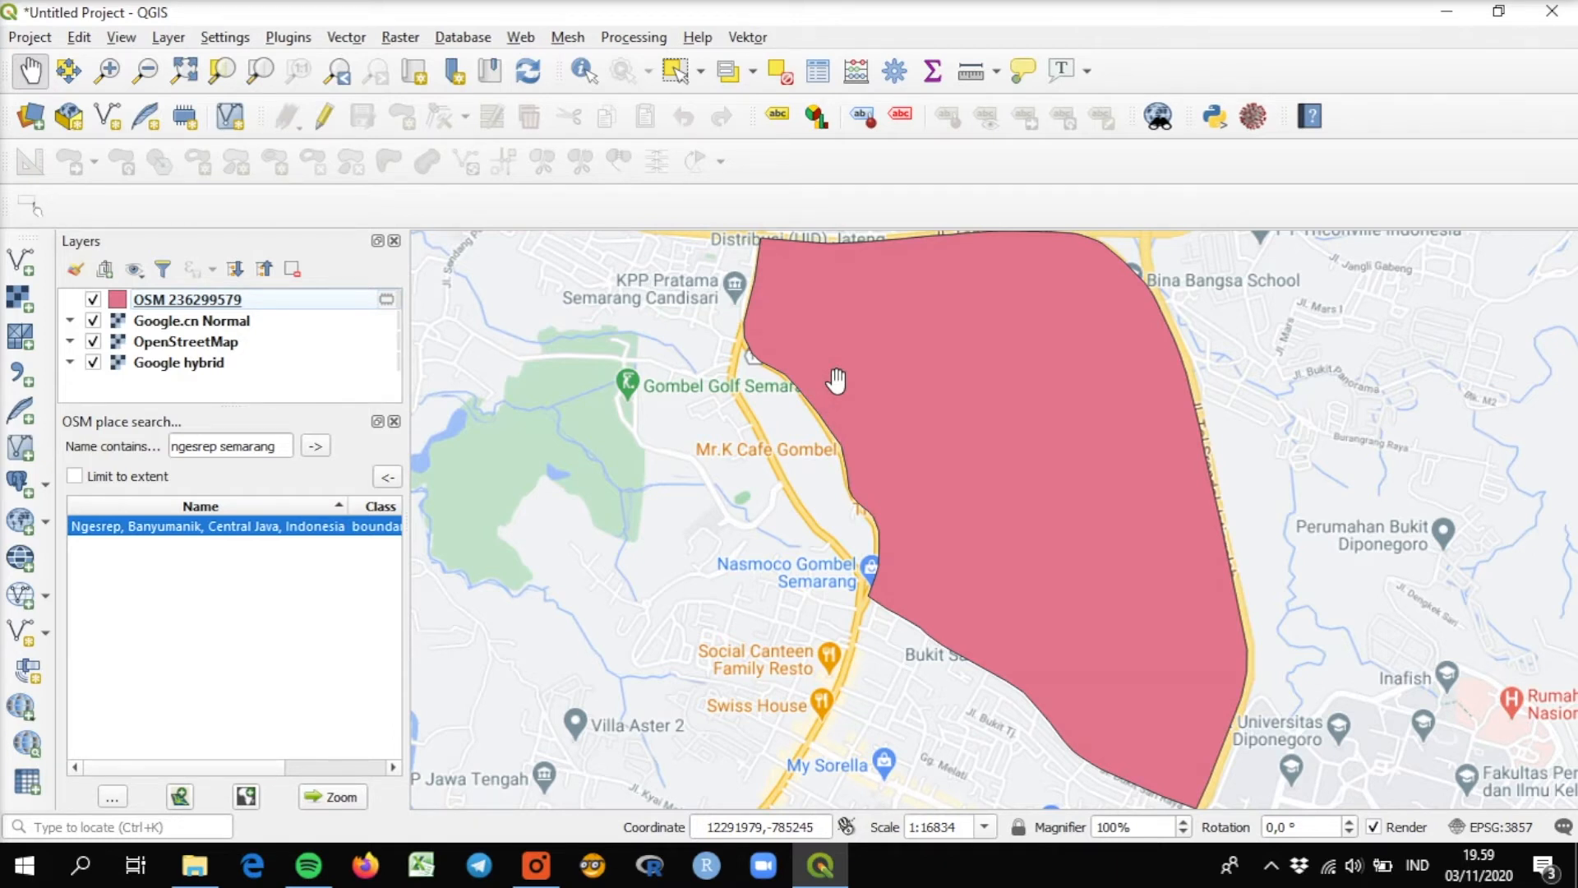
click(580, 69)
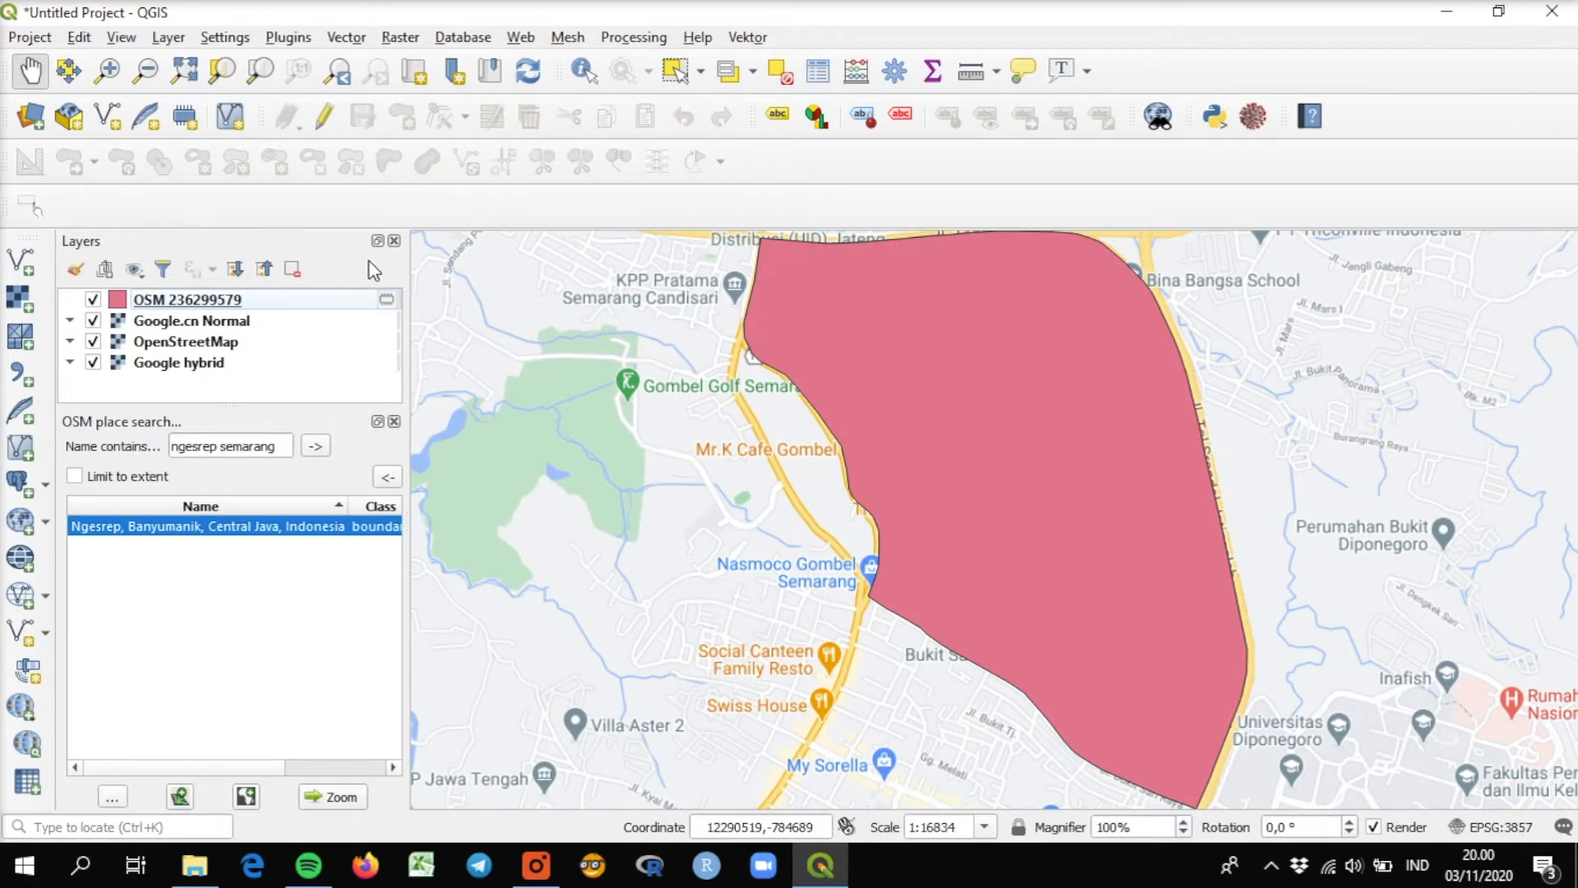
Search the OSM places for "RW ngesrep semarang".
click(222, 452)
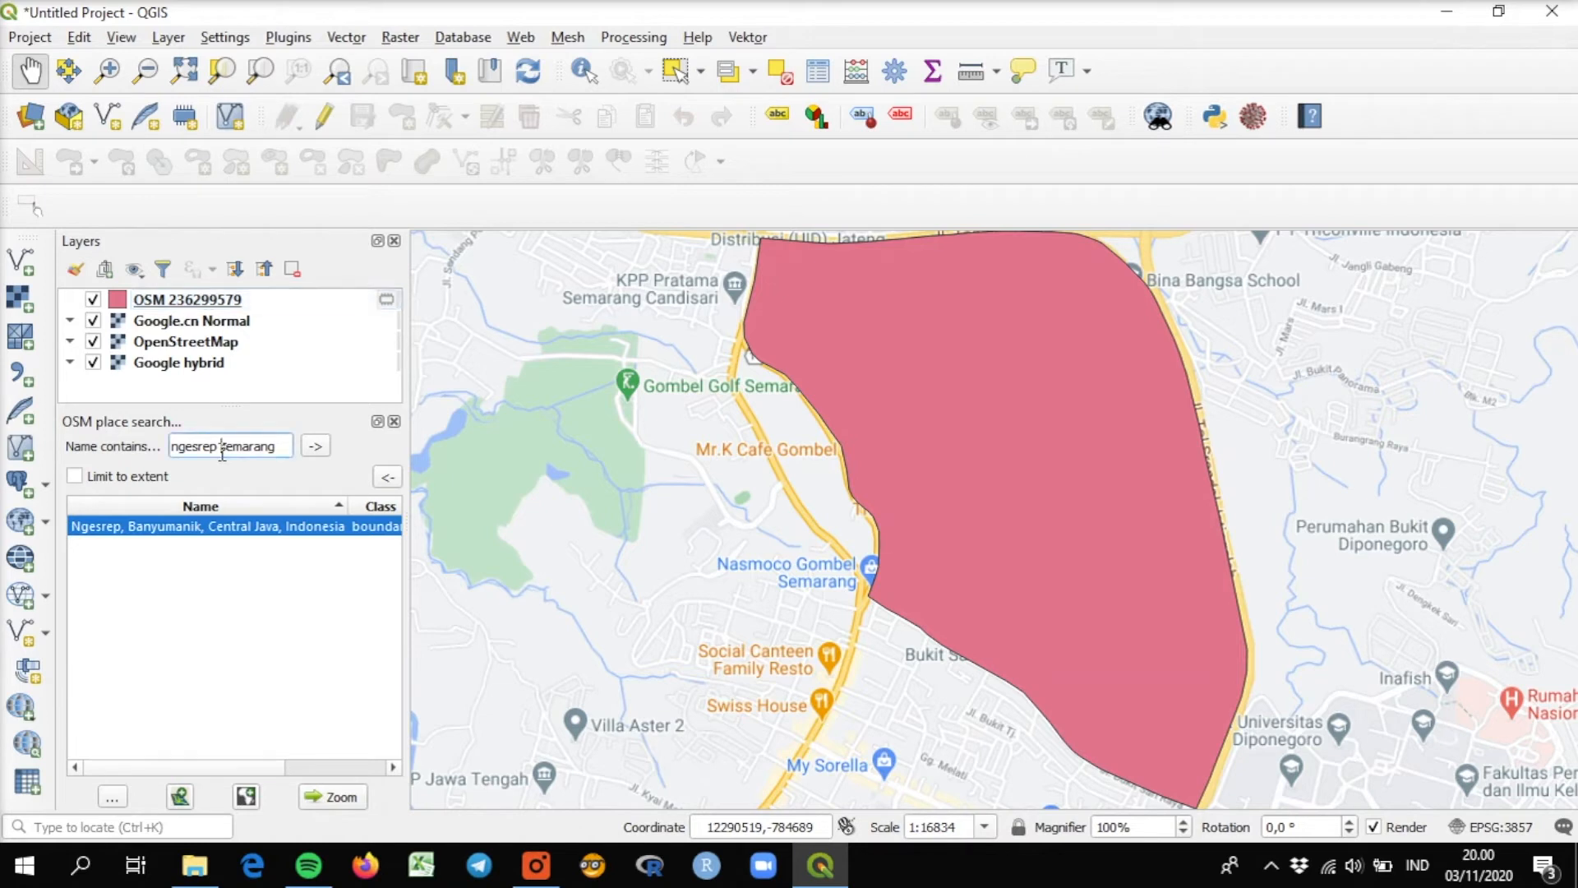
click(172, 448)
text(RW)
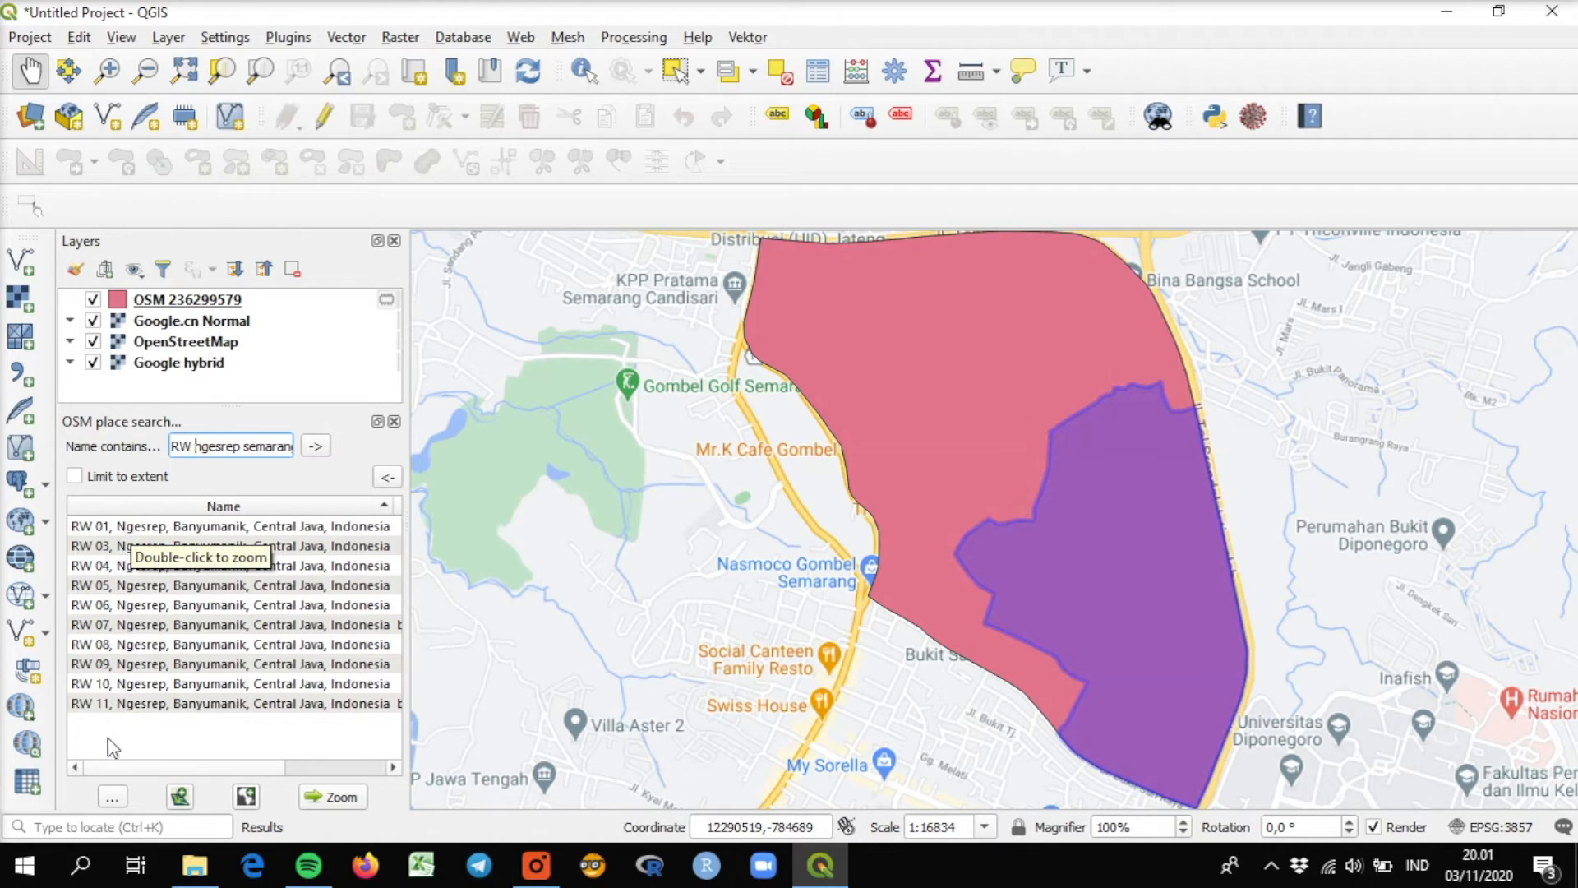
Add the RW 01 Ngesrep boundary from the search results as a new layer and hide the overall Ngesrep boundary layer.
click(119, 530)
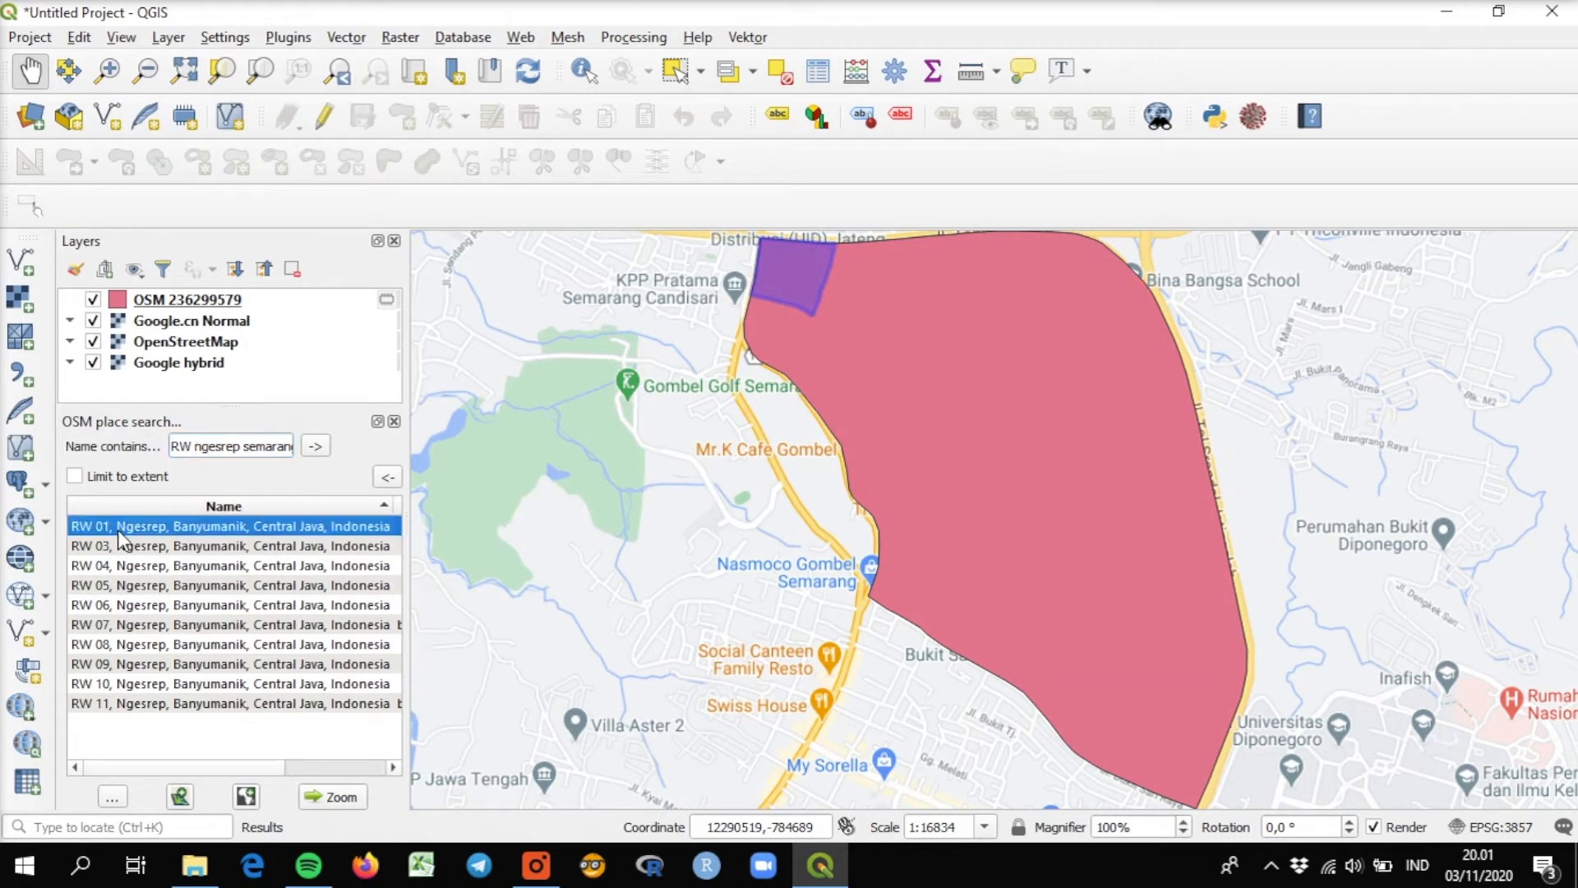
click(179, 797)
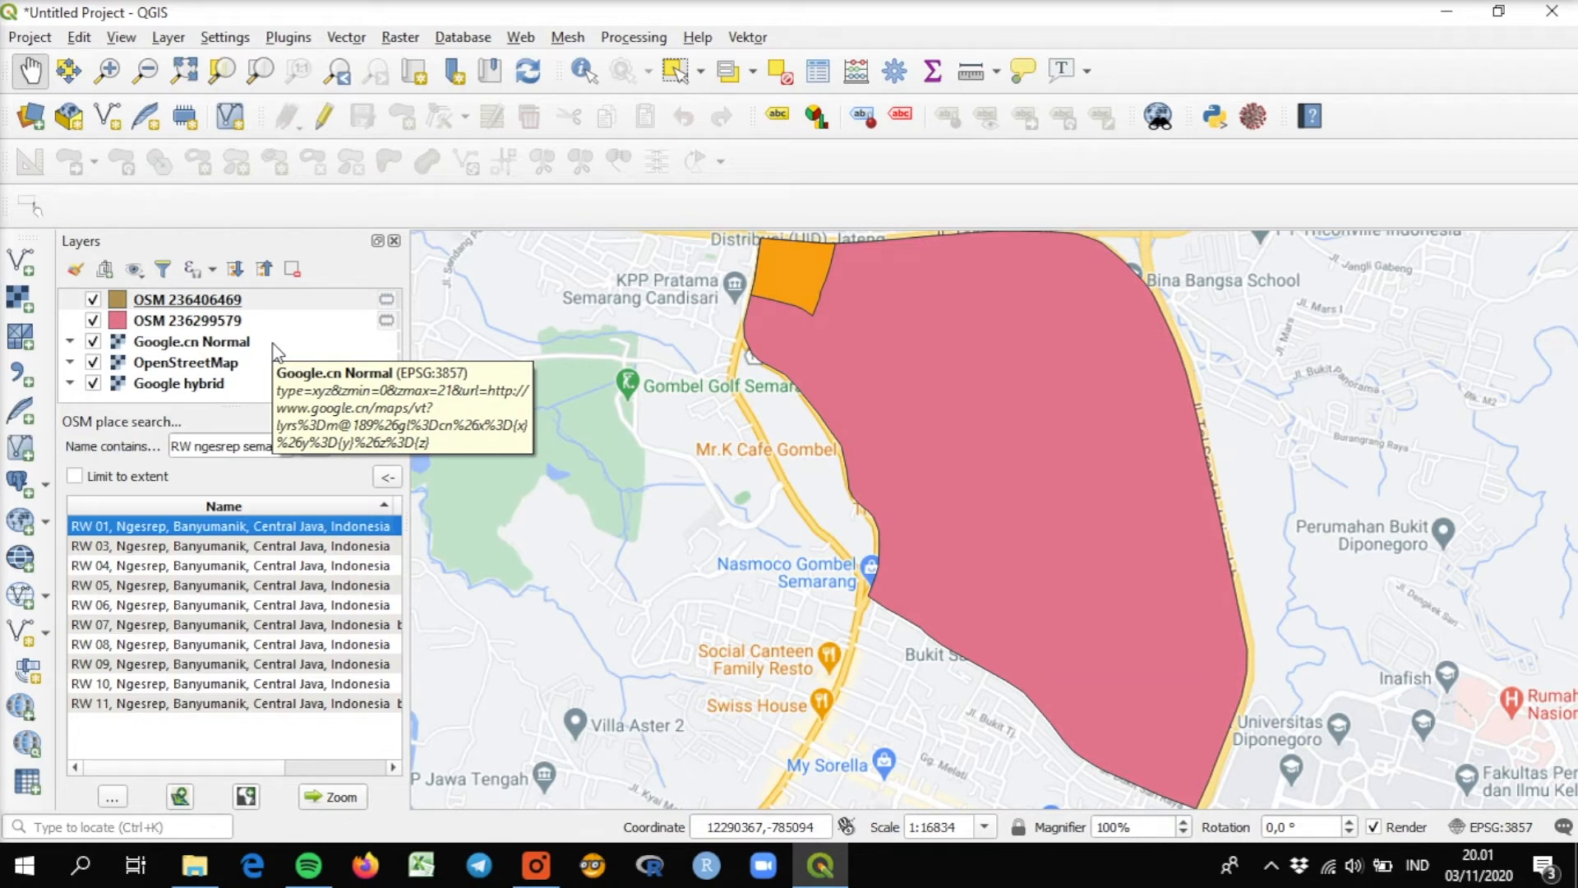
click(96, 304)
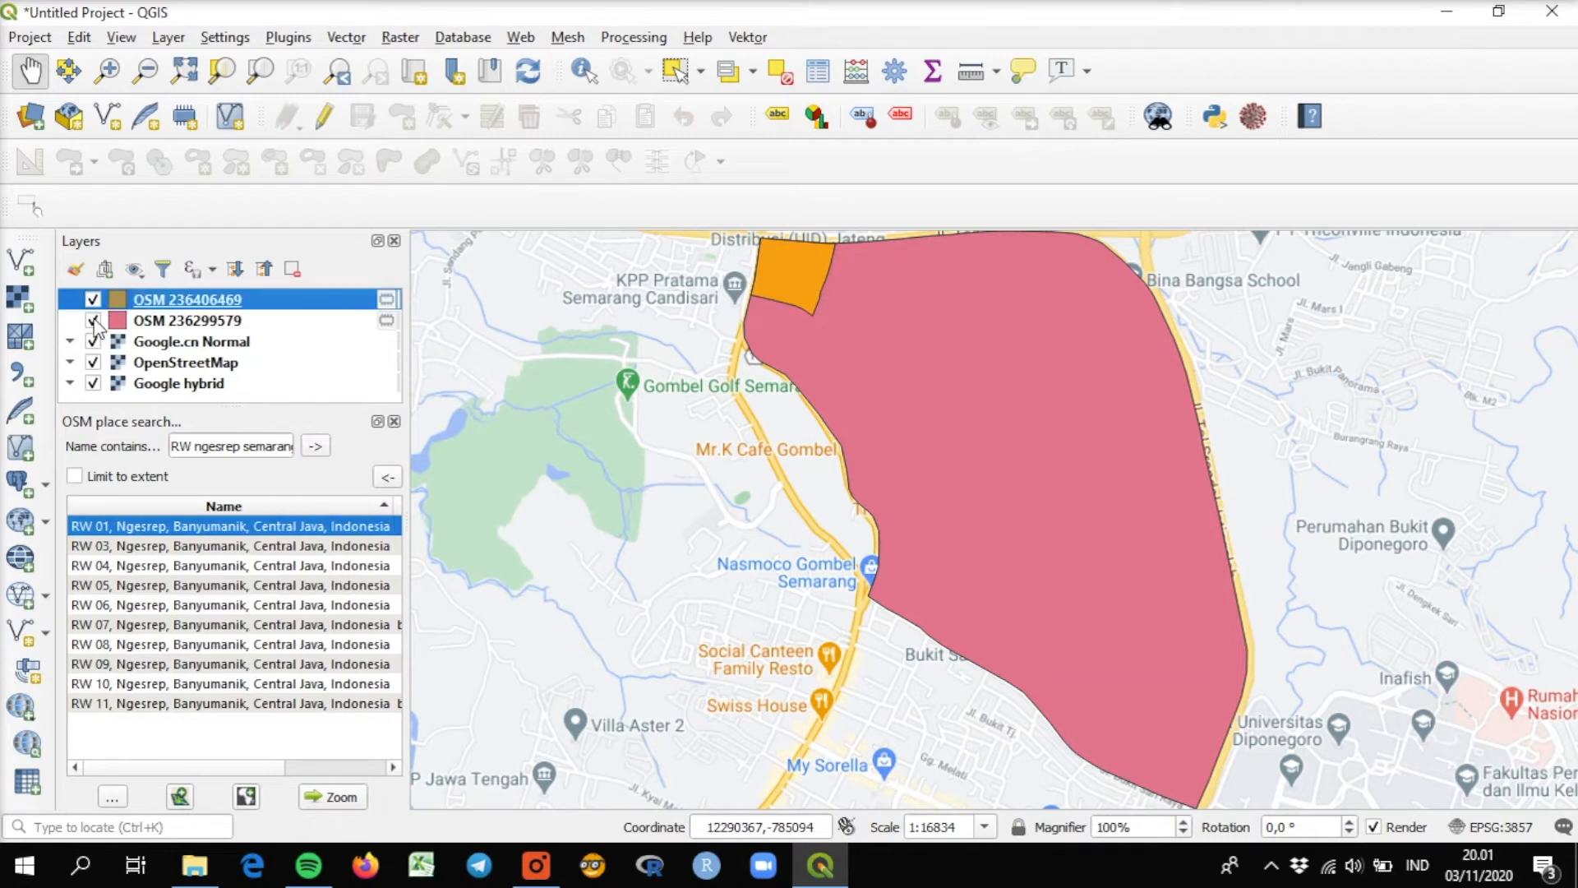
click(93, 321)
Add the RW 03, RW 04, RW 05 and RW 06 Ngesrep boundaries from the search results as separate layers.
mouse_move(161, 548)
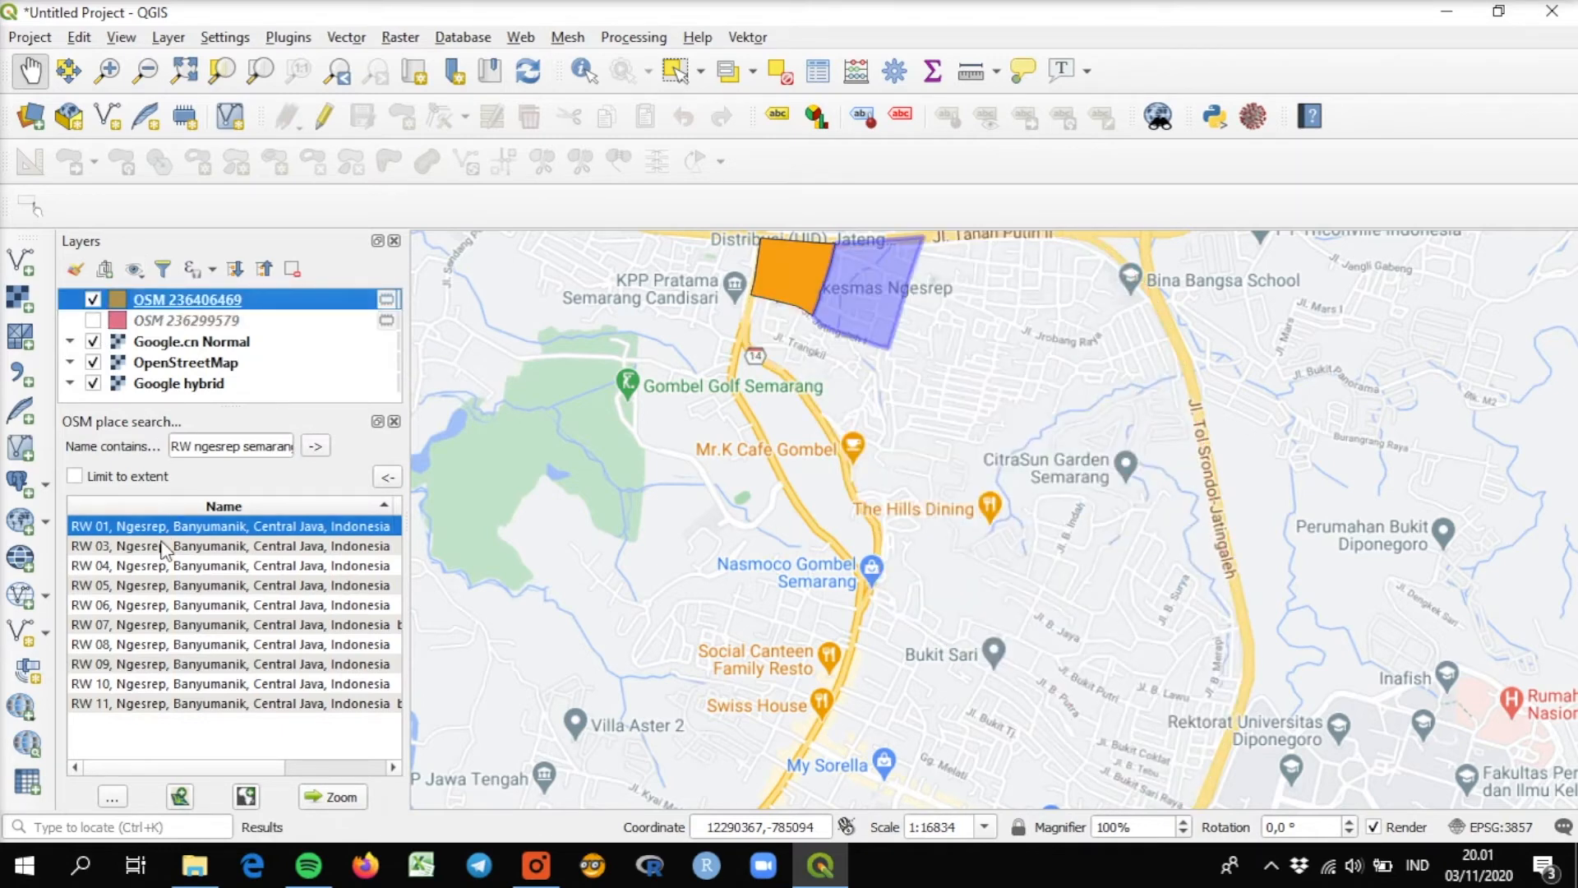
click(161, 547)
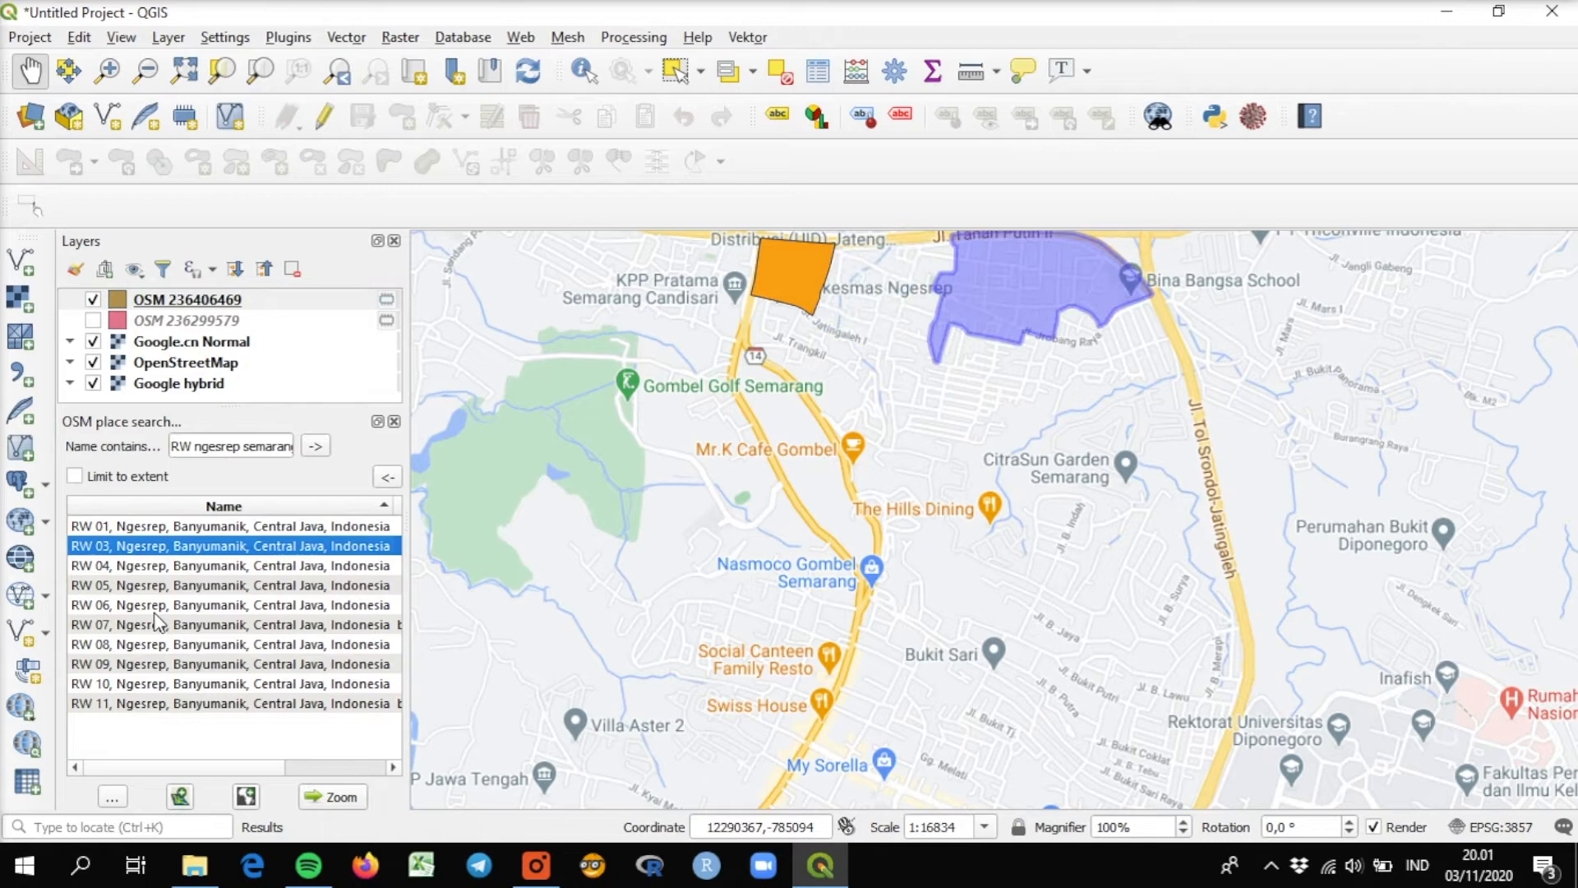
click(180, 797)
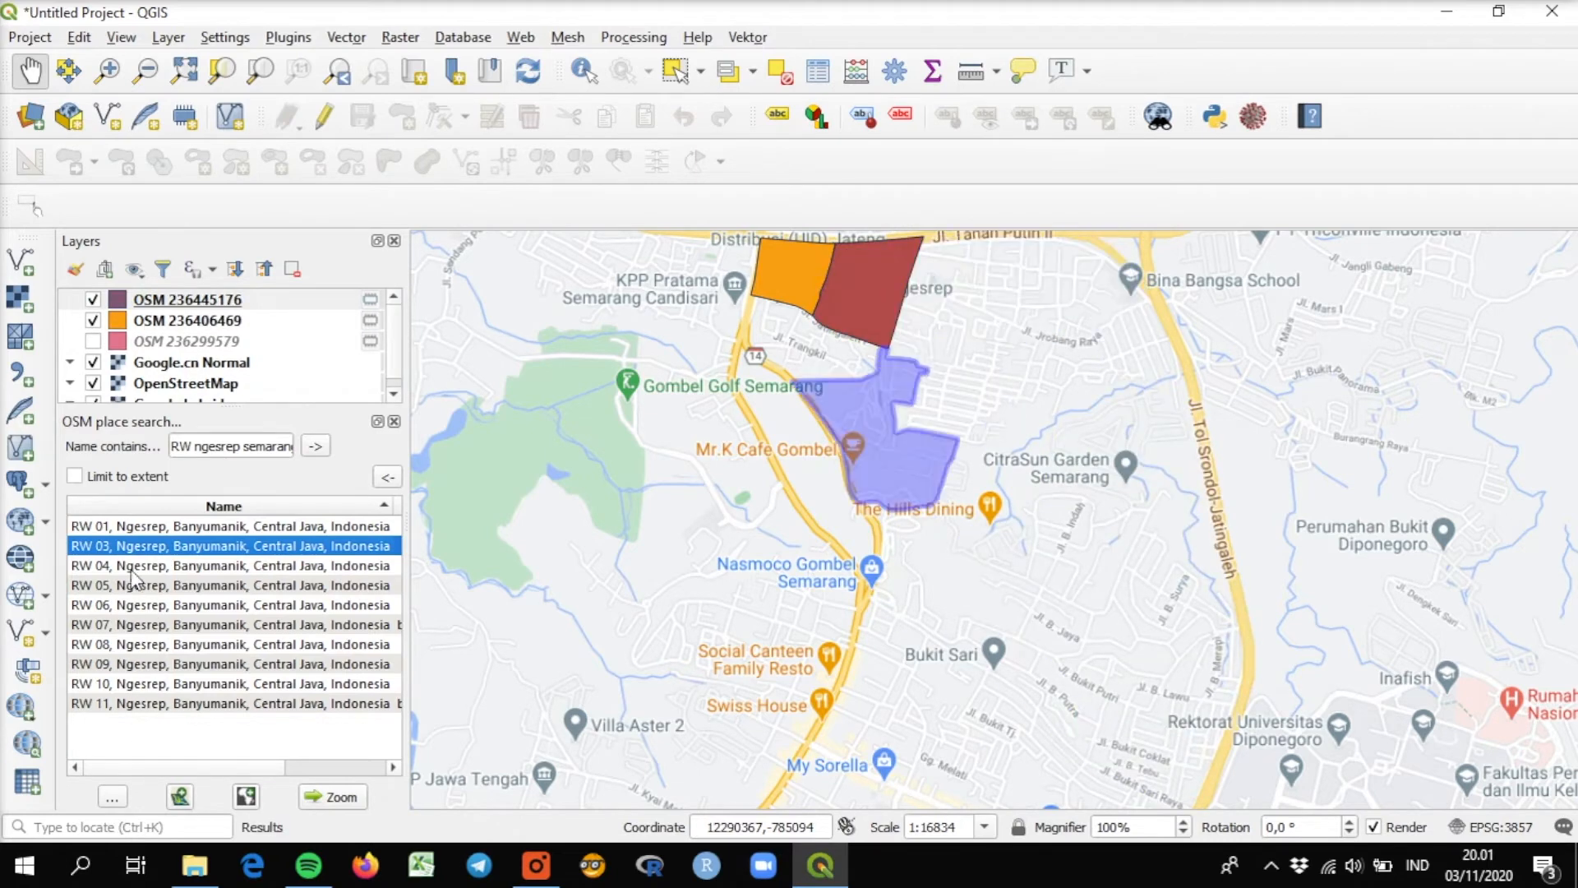
click(165, 565)
click(180, 796)
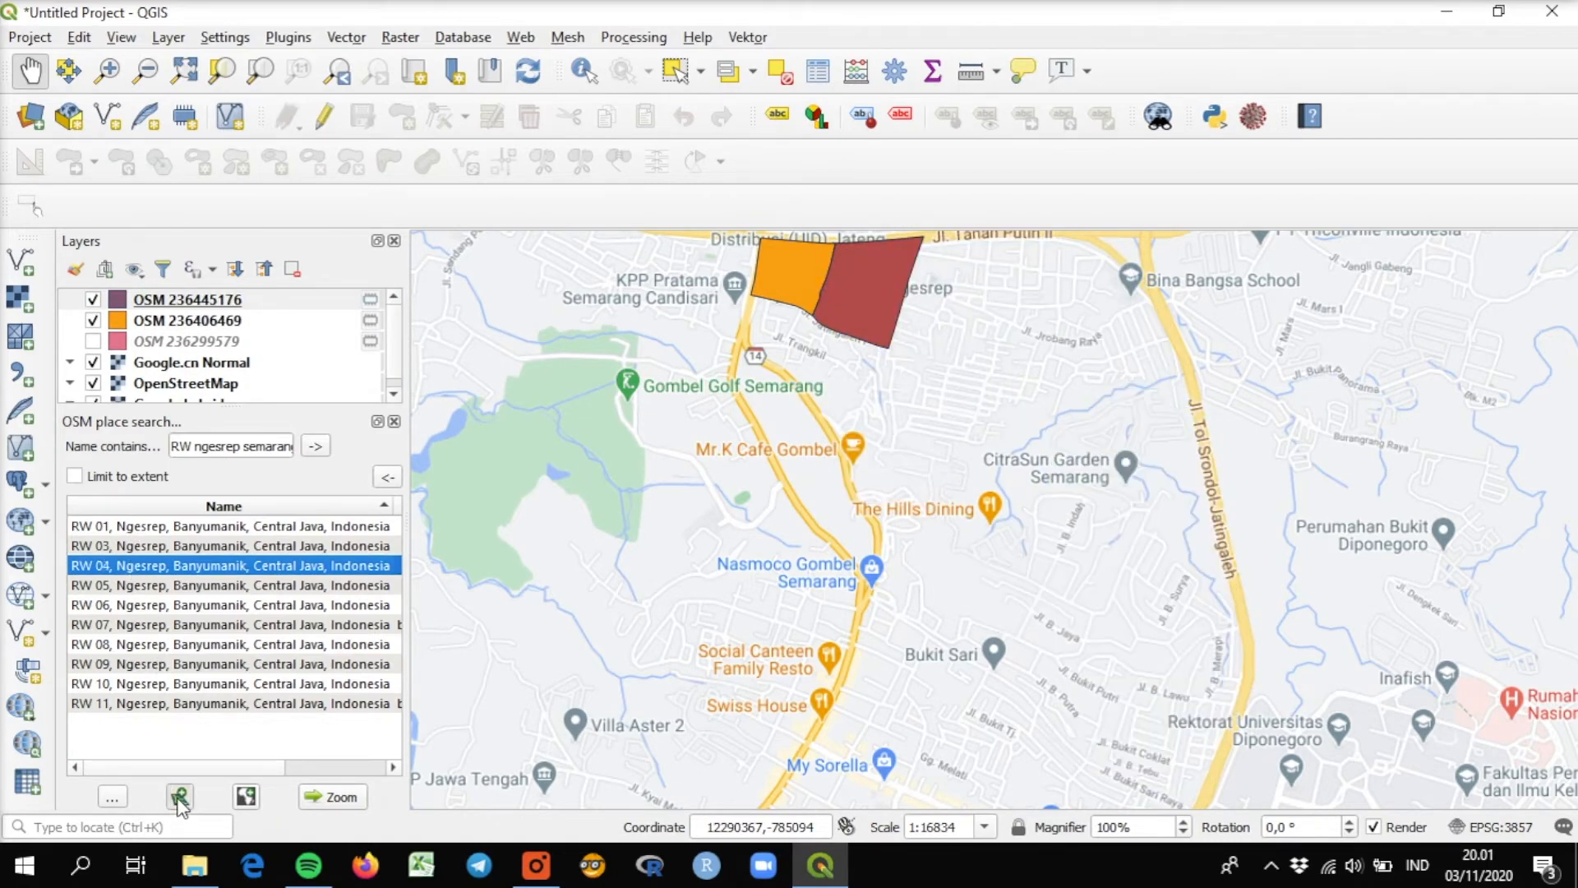
click(154, 585)
click(180, 797)
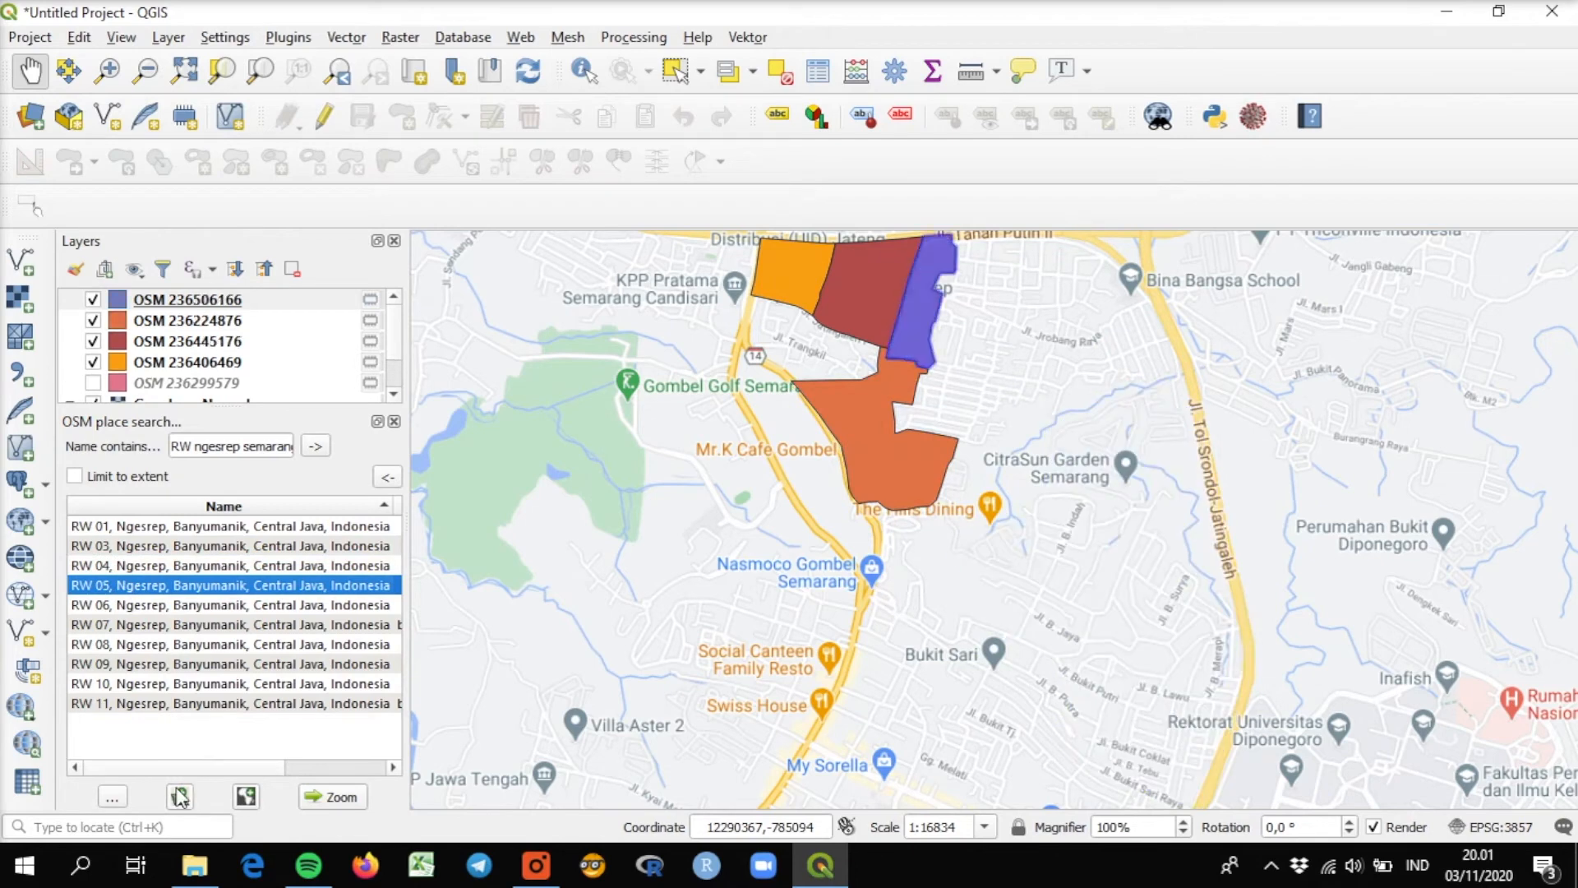
click(160, 607)
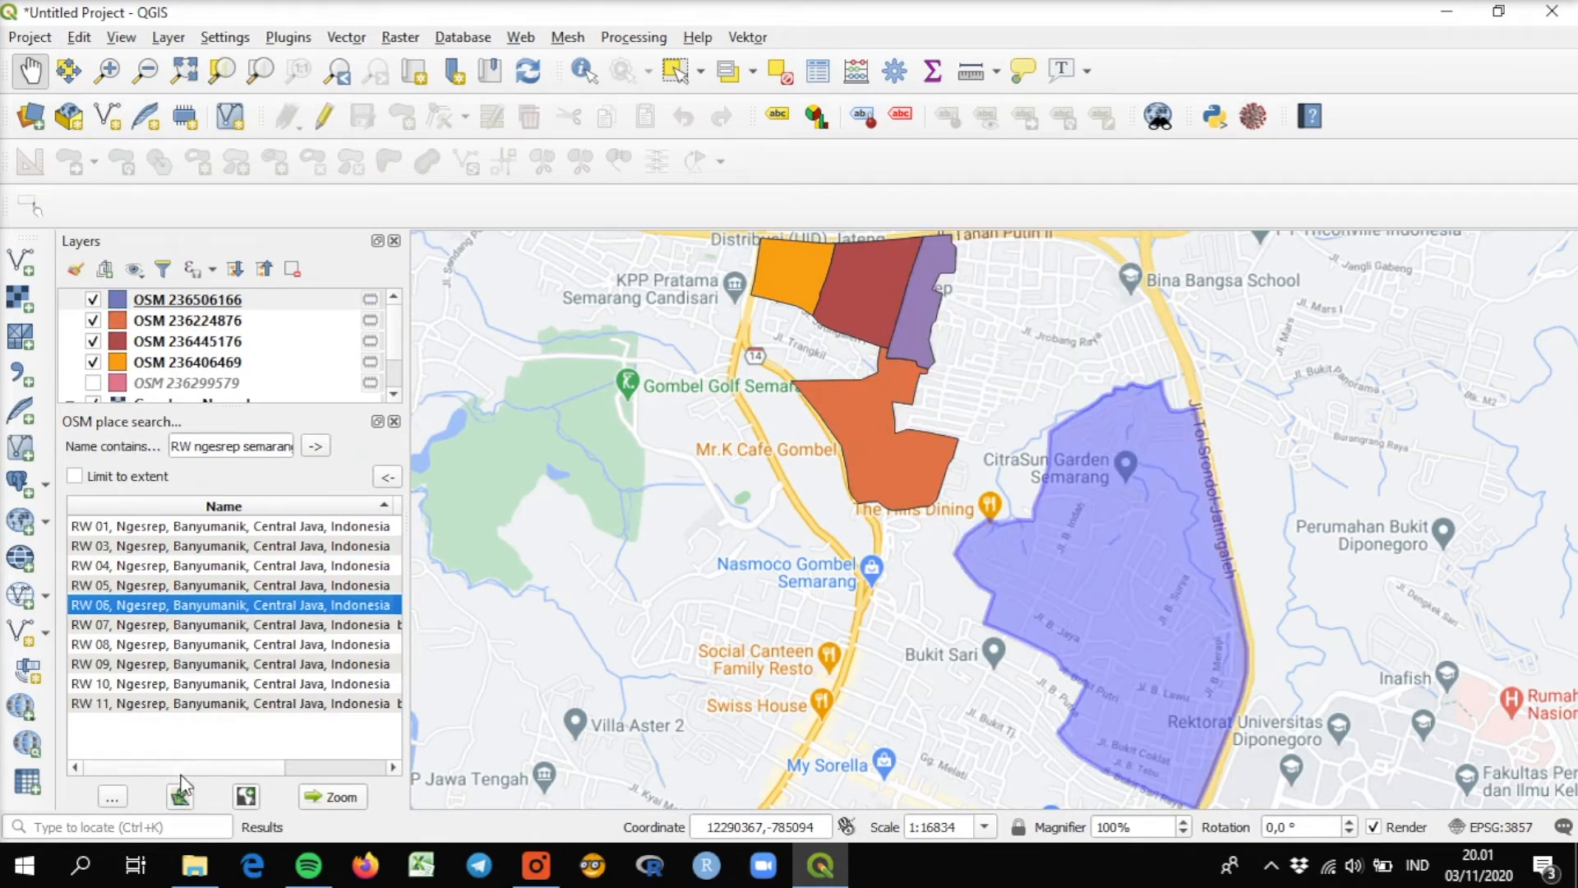
click(180, 797)
Add the RW 07, RW 08, RW 09, RW 10 and RW 11 Ngesrep boundaries from the search results as separate layers.
click(128, 625)
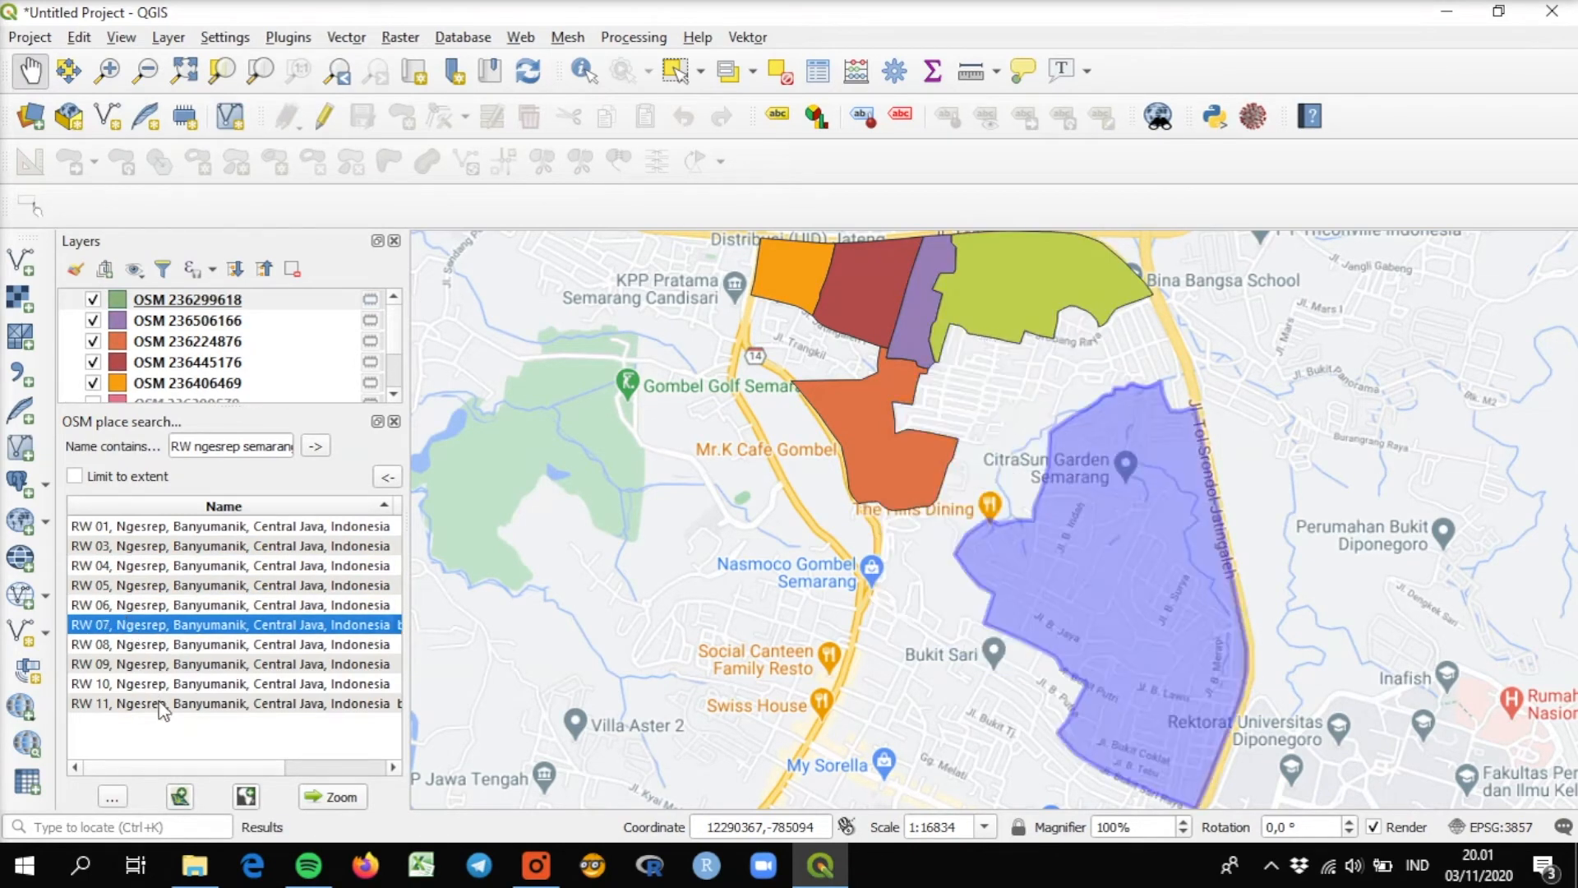
click(180, 797)
click(141, 663)
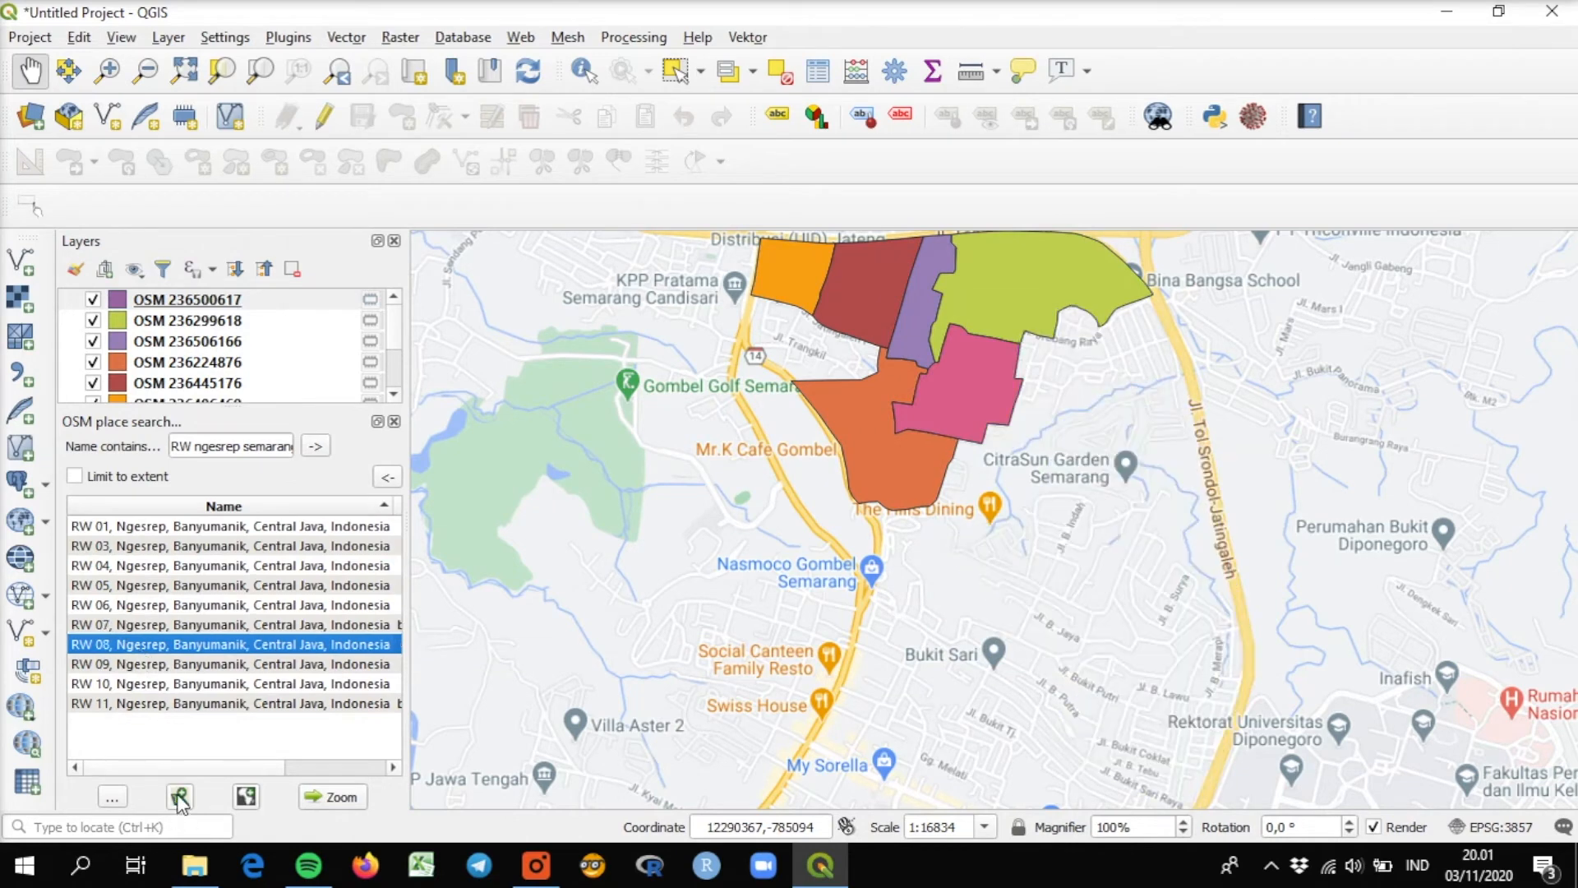
click(180, 797)
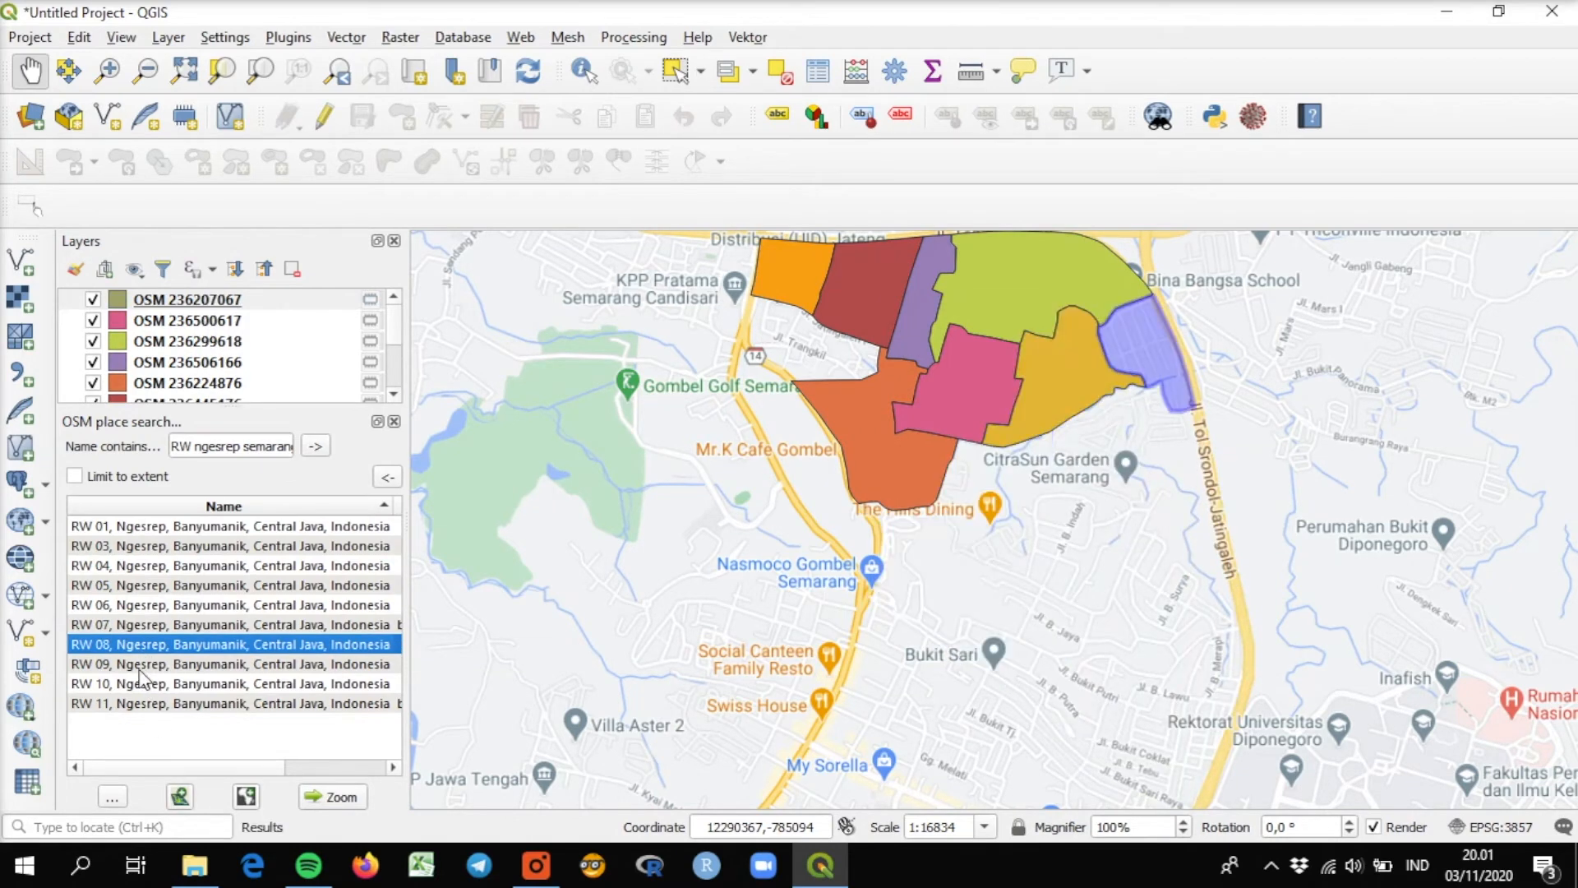
click(181, 797)
click(146, 685)
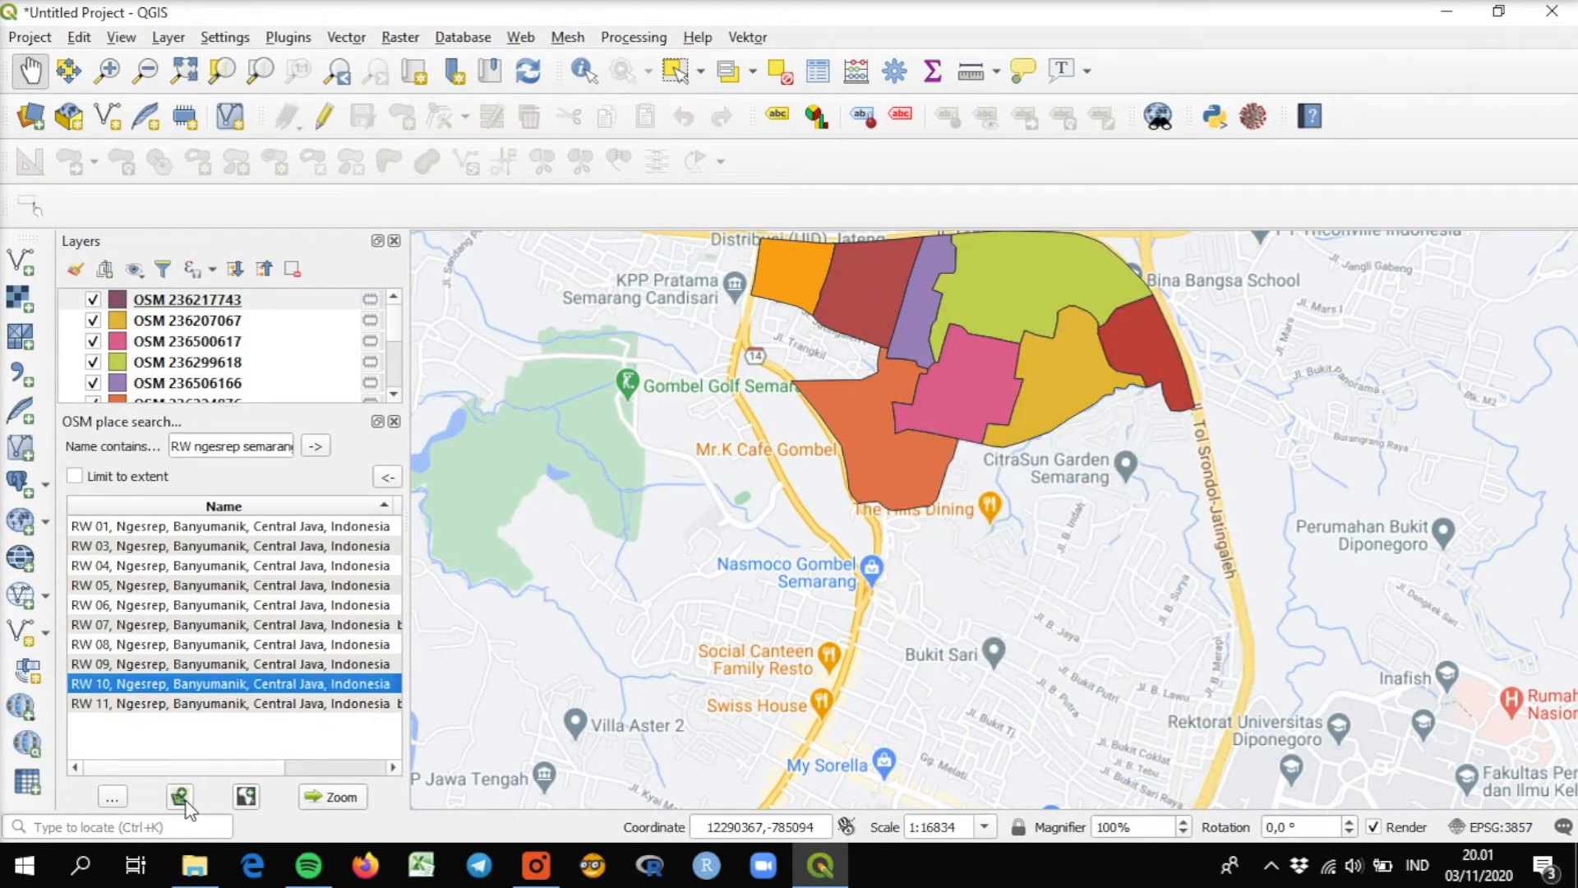
click(181, 796)
click(181, 704)
click(181, 797)
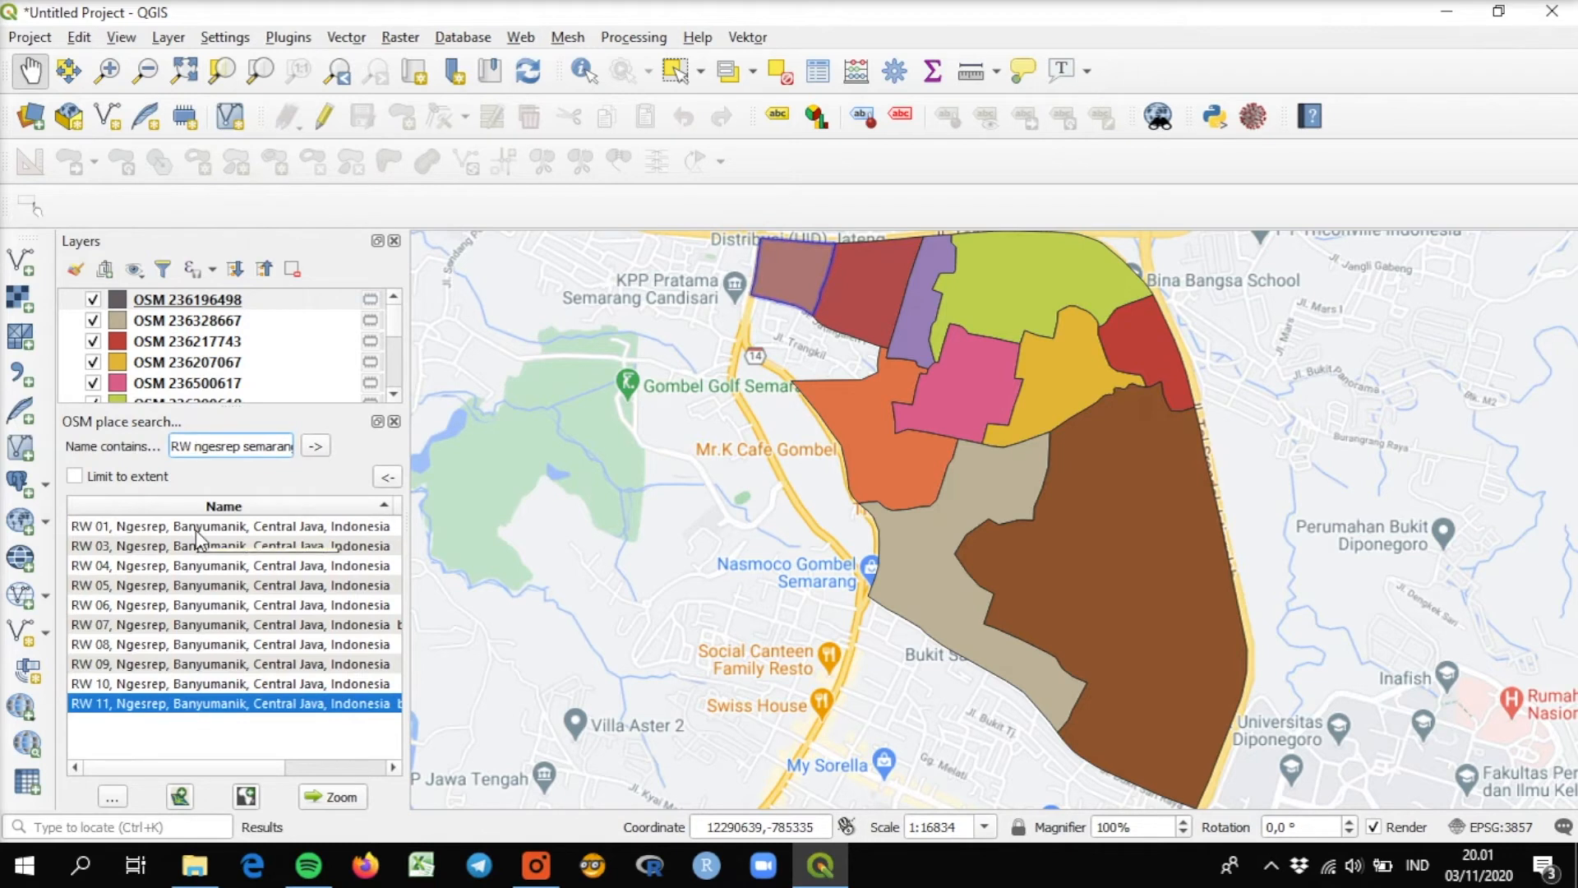
Search the OSM places for "RW 02 ngesrep semarang" and add the RW 02 boundary as a new layer.
text(02)
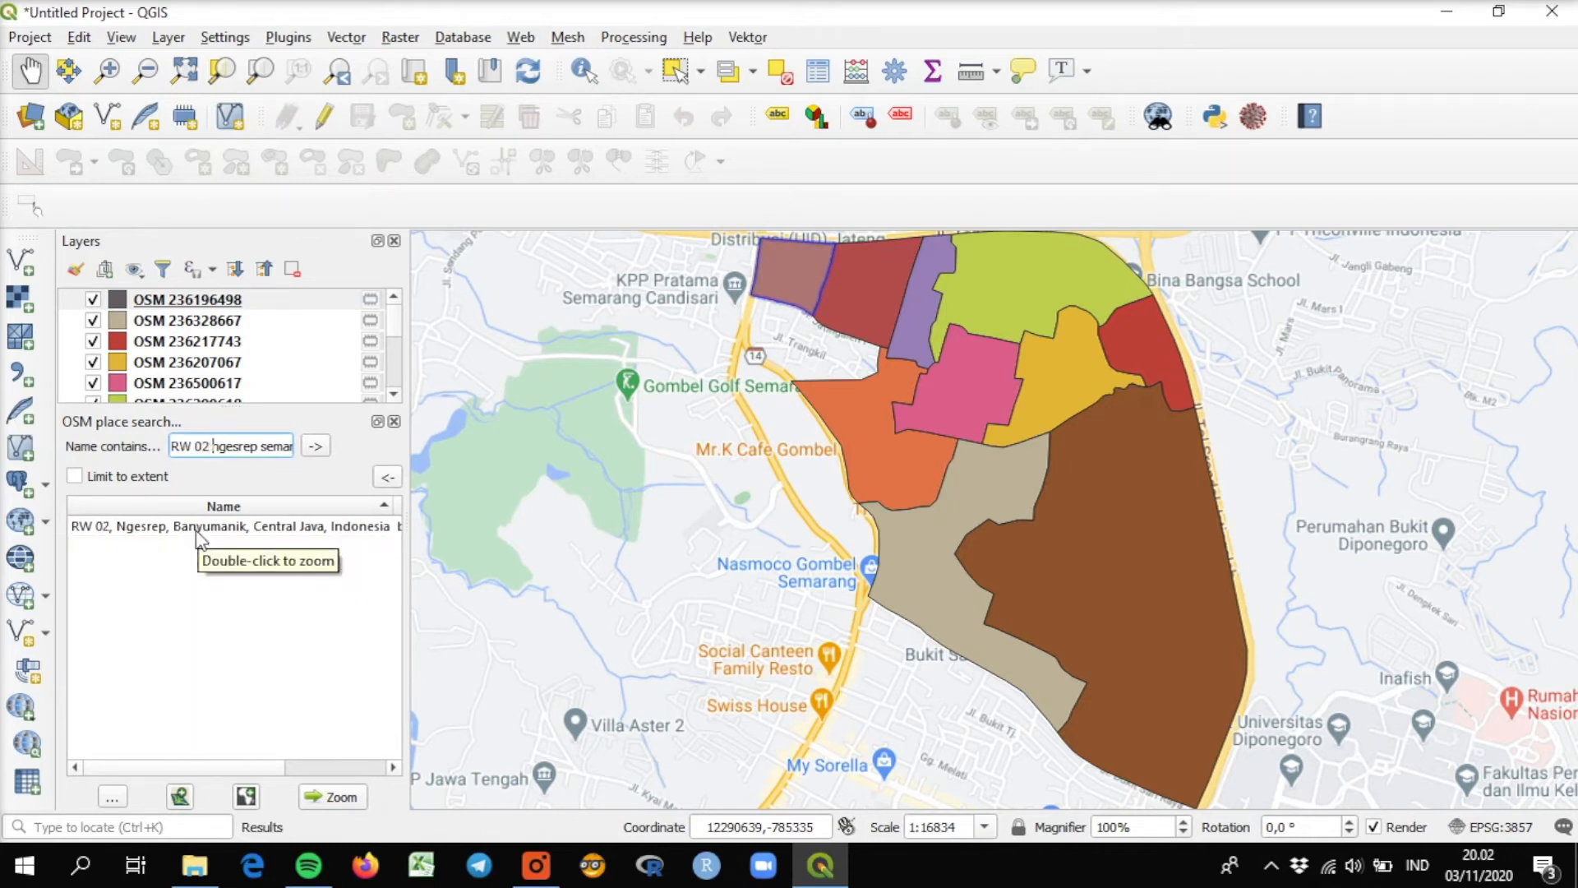
click(175, 536)
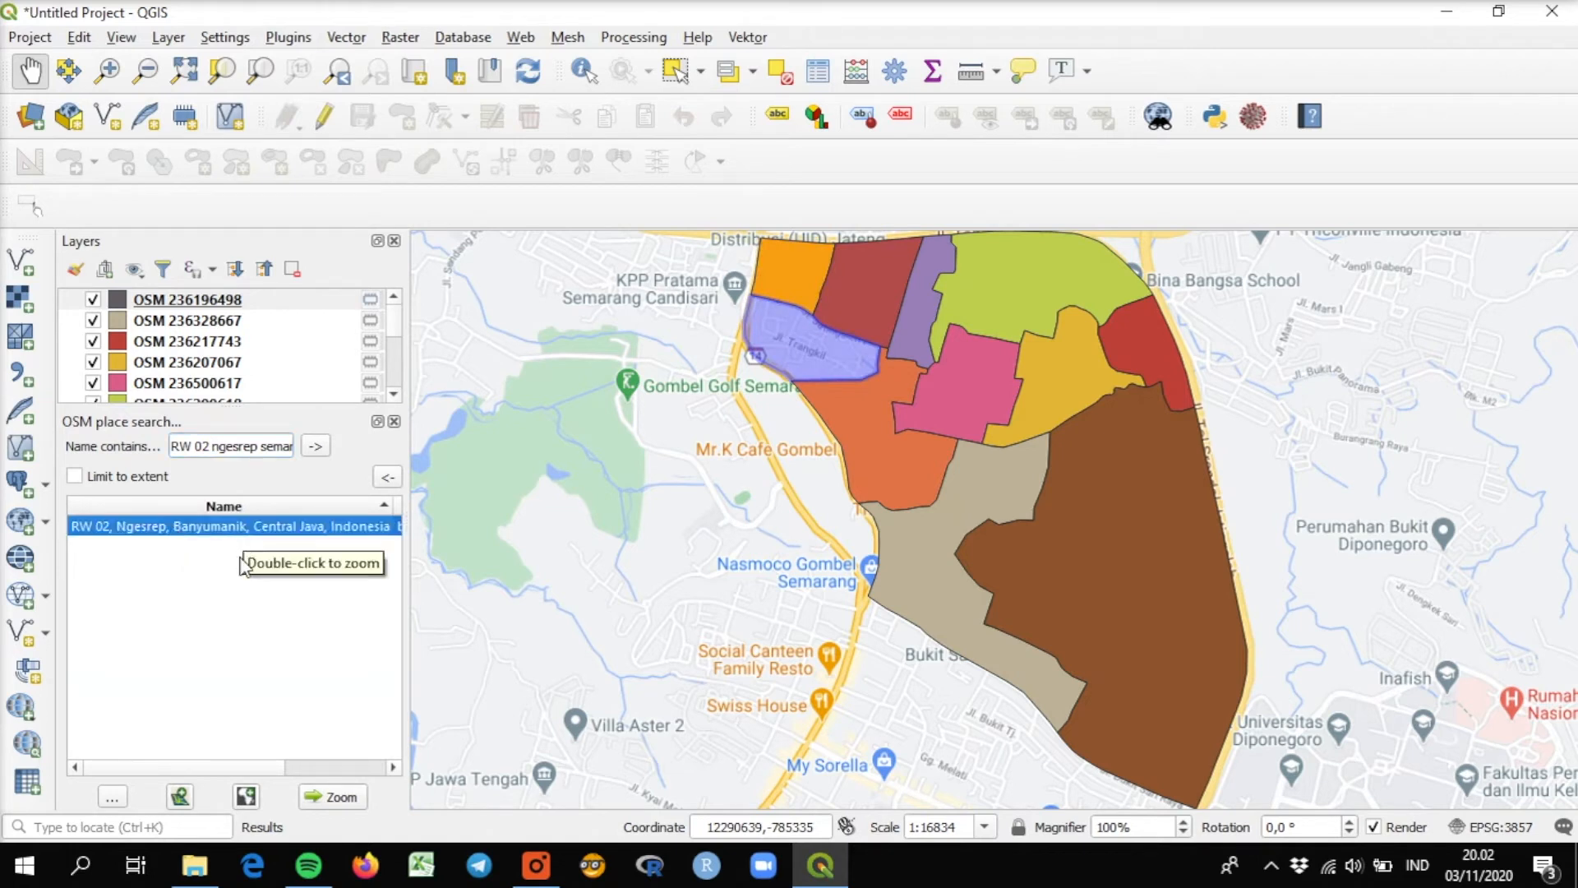
click(180, 796)
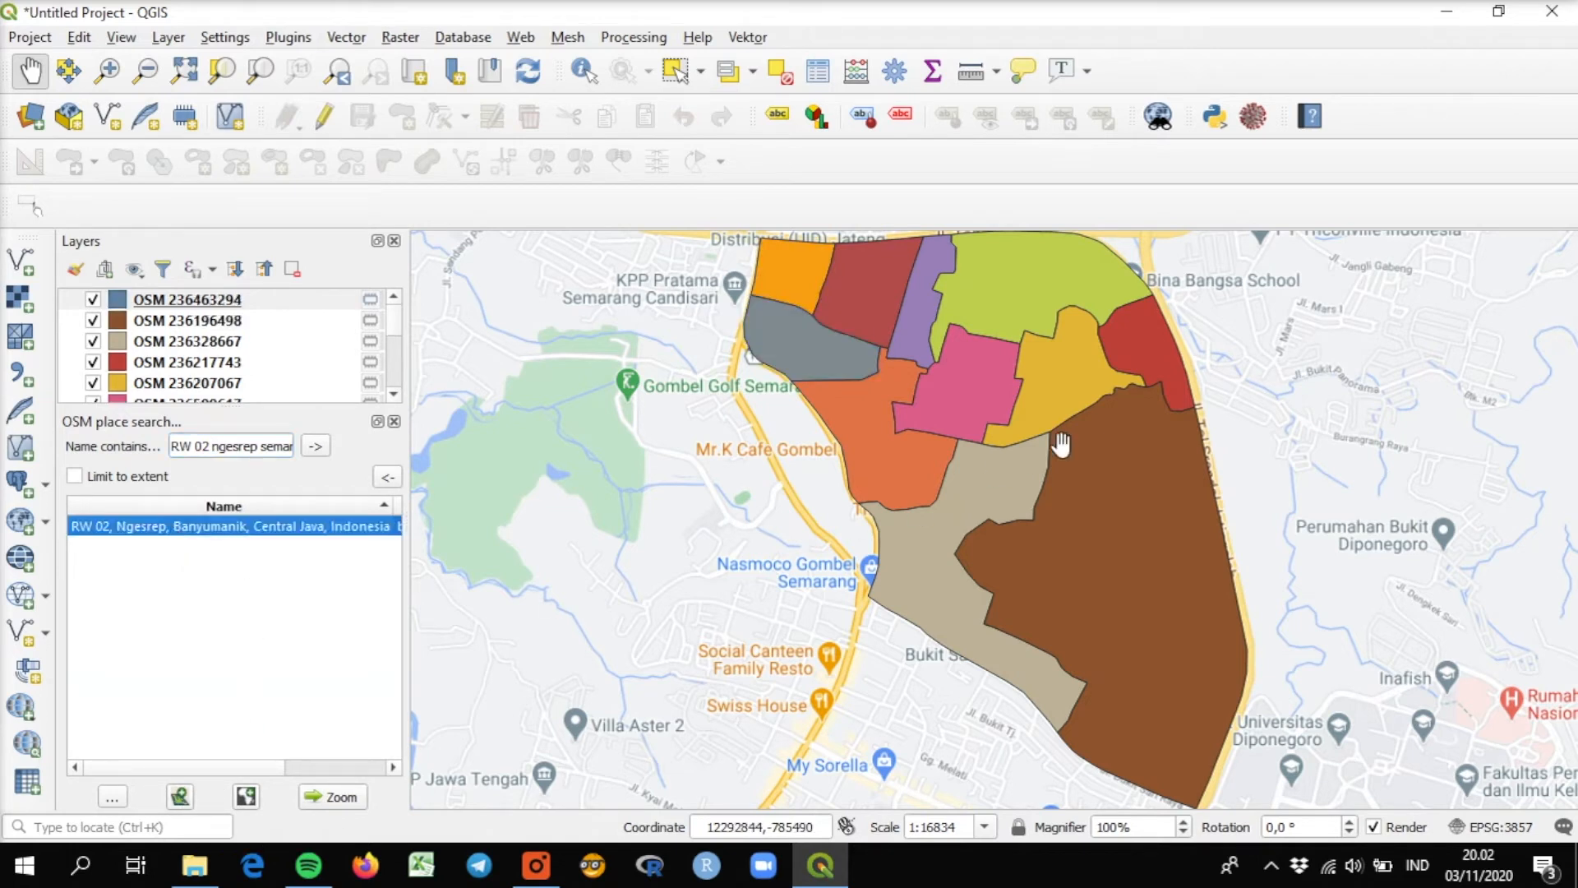
Set up an export of the RW 01 layer (OSM 236406469) as an ESRI Shapefile named "Ngesrep by RW" in the digitasi genuk folder.
drag(1059, 424, 888, 432)
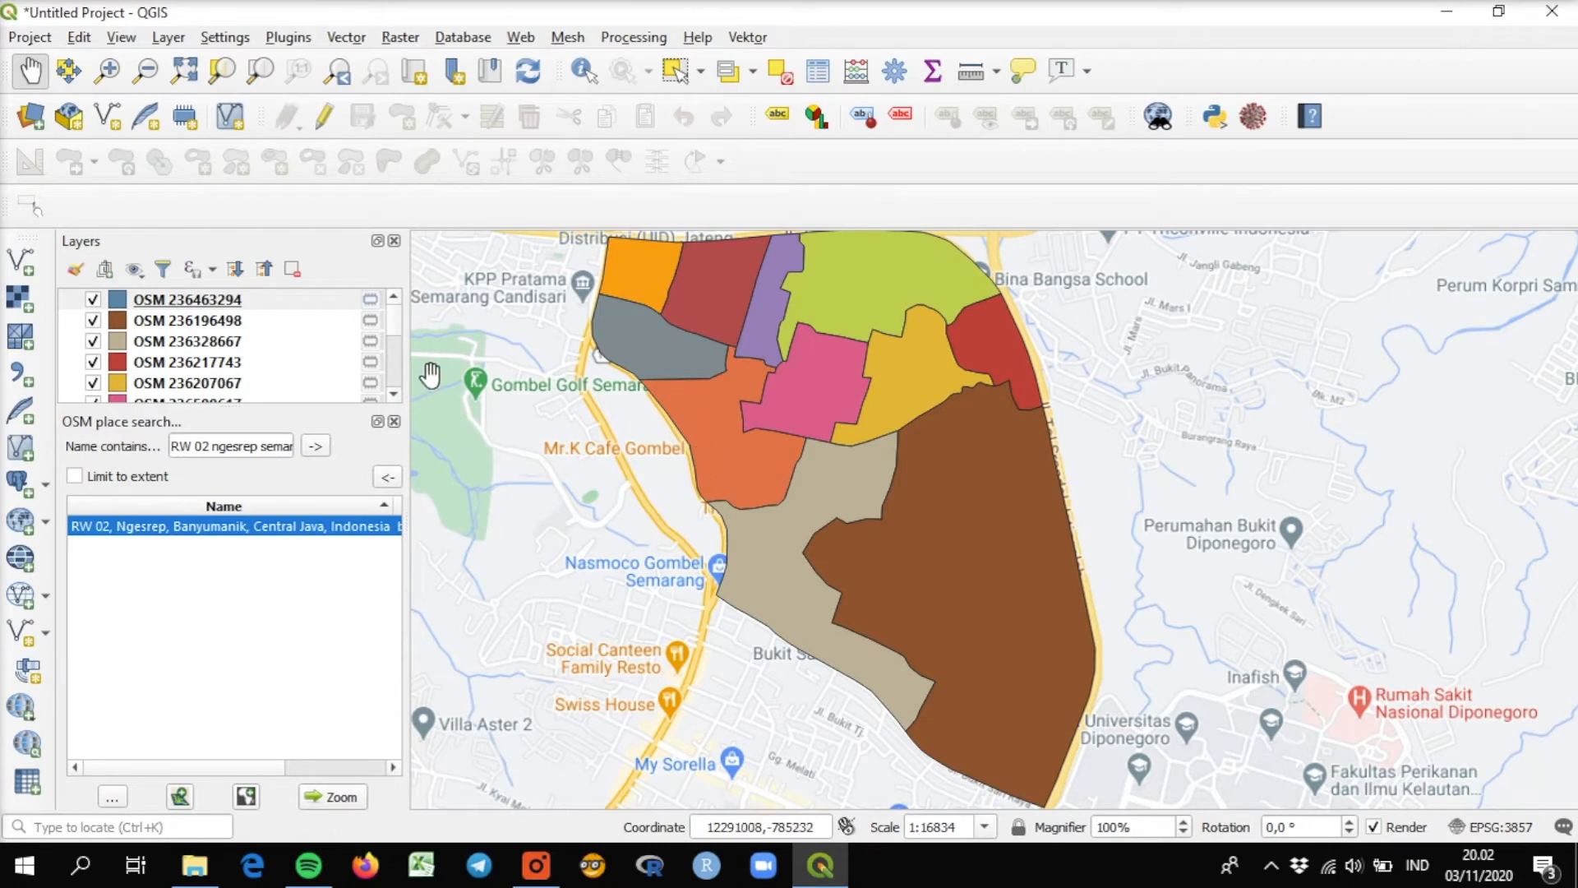
drag(396, 310, 402, 353)
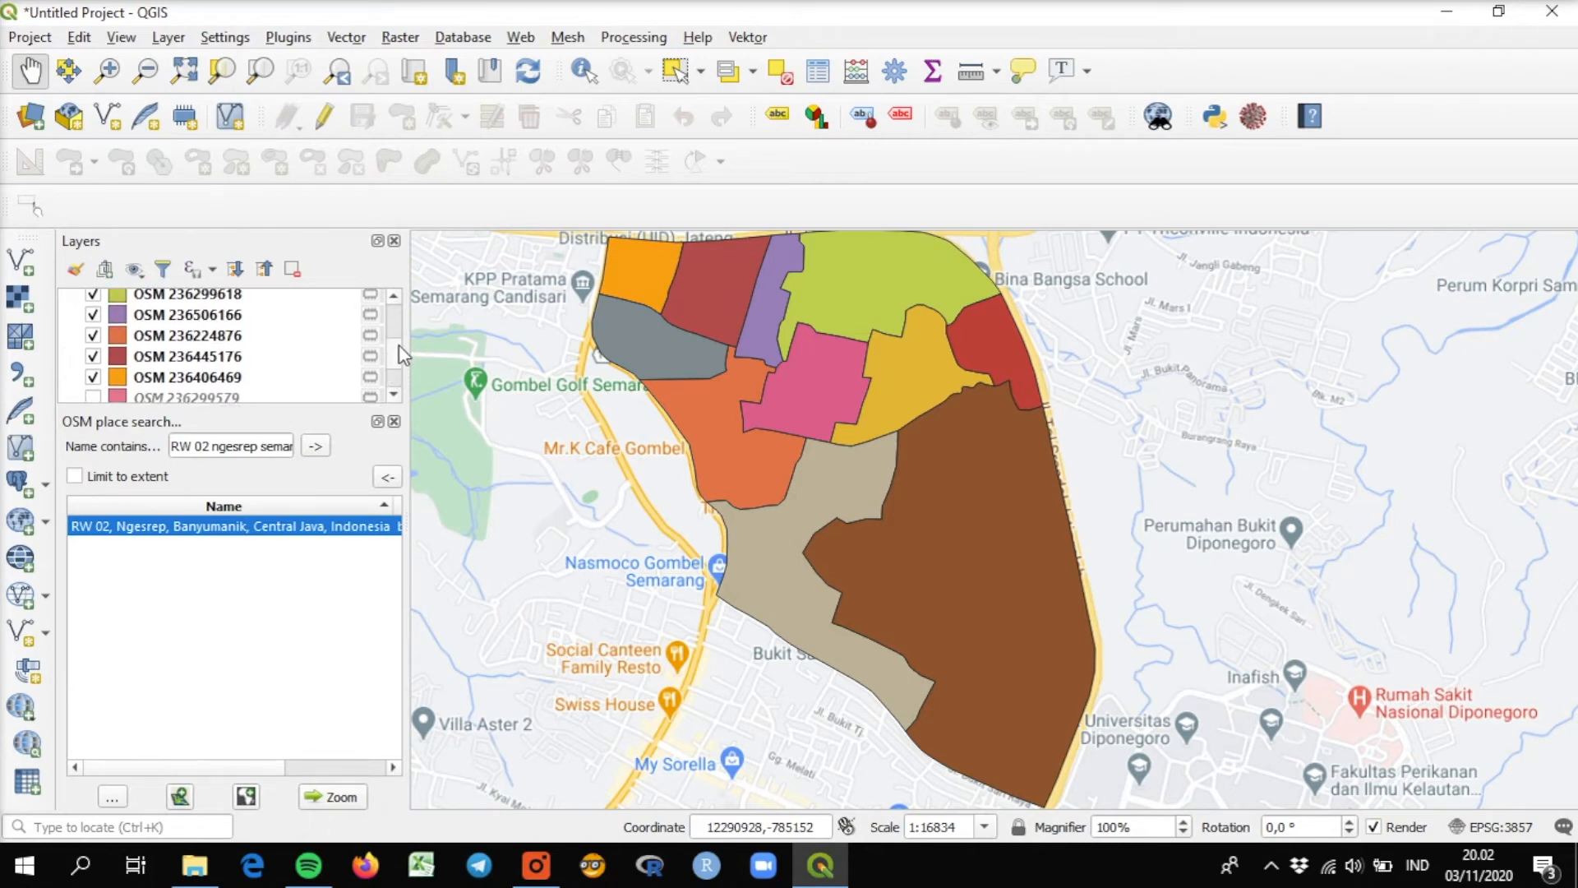
right_click(211, 380)
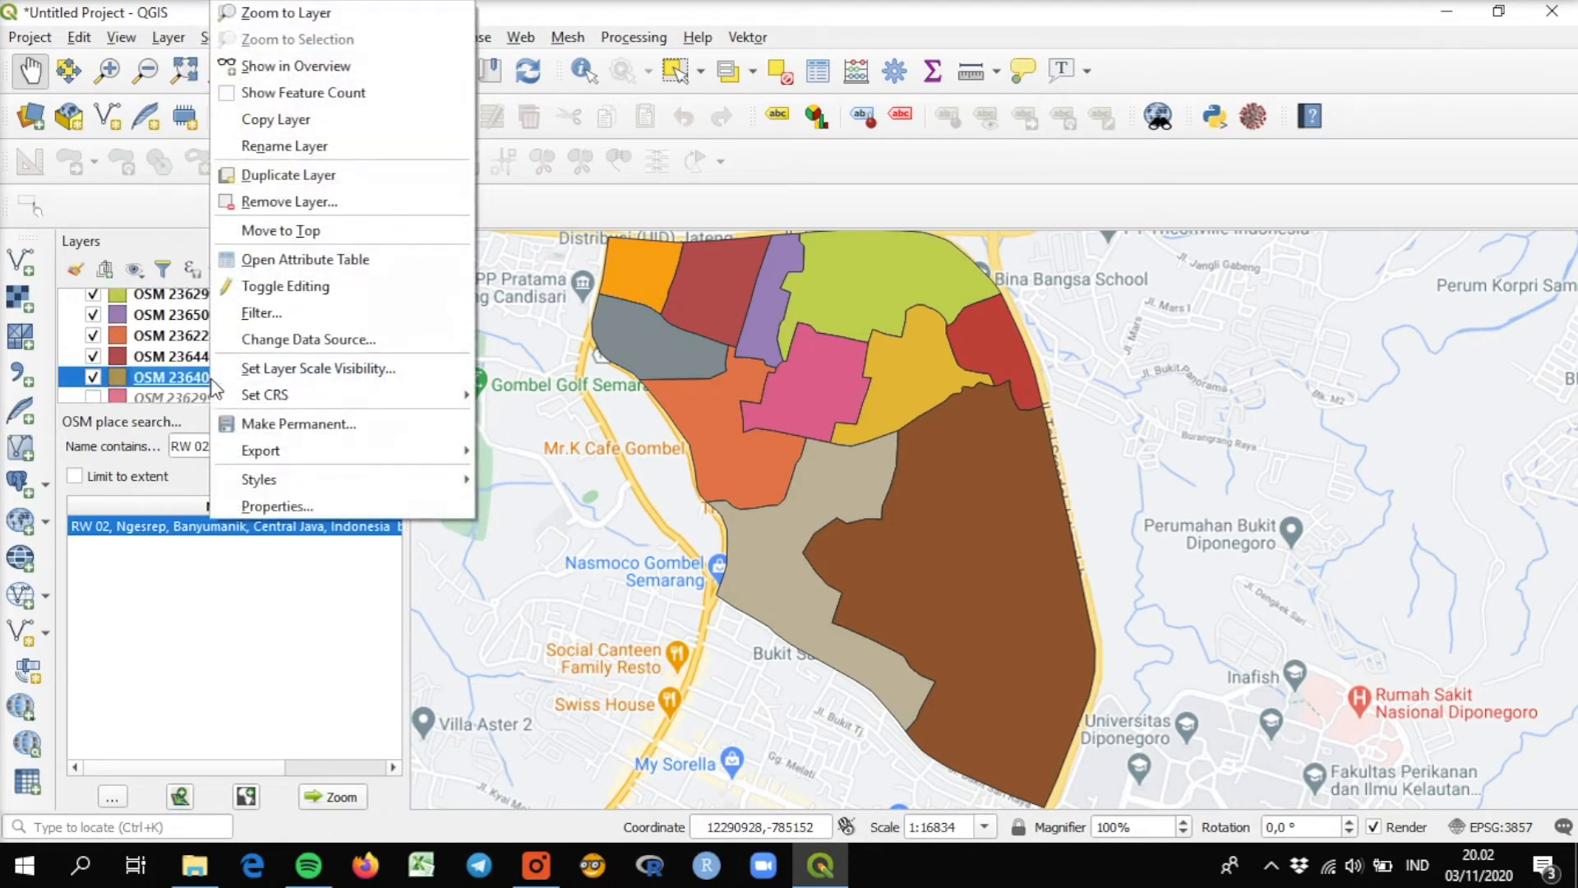
mouse_move(280, 450)
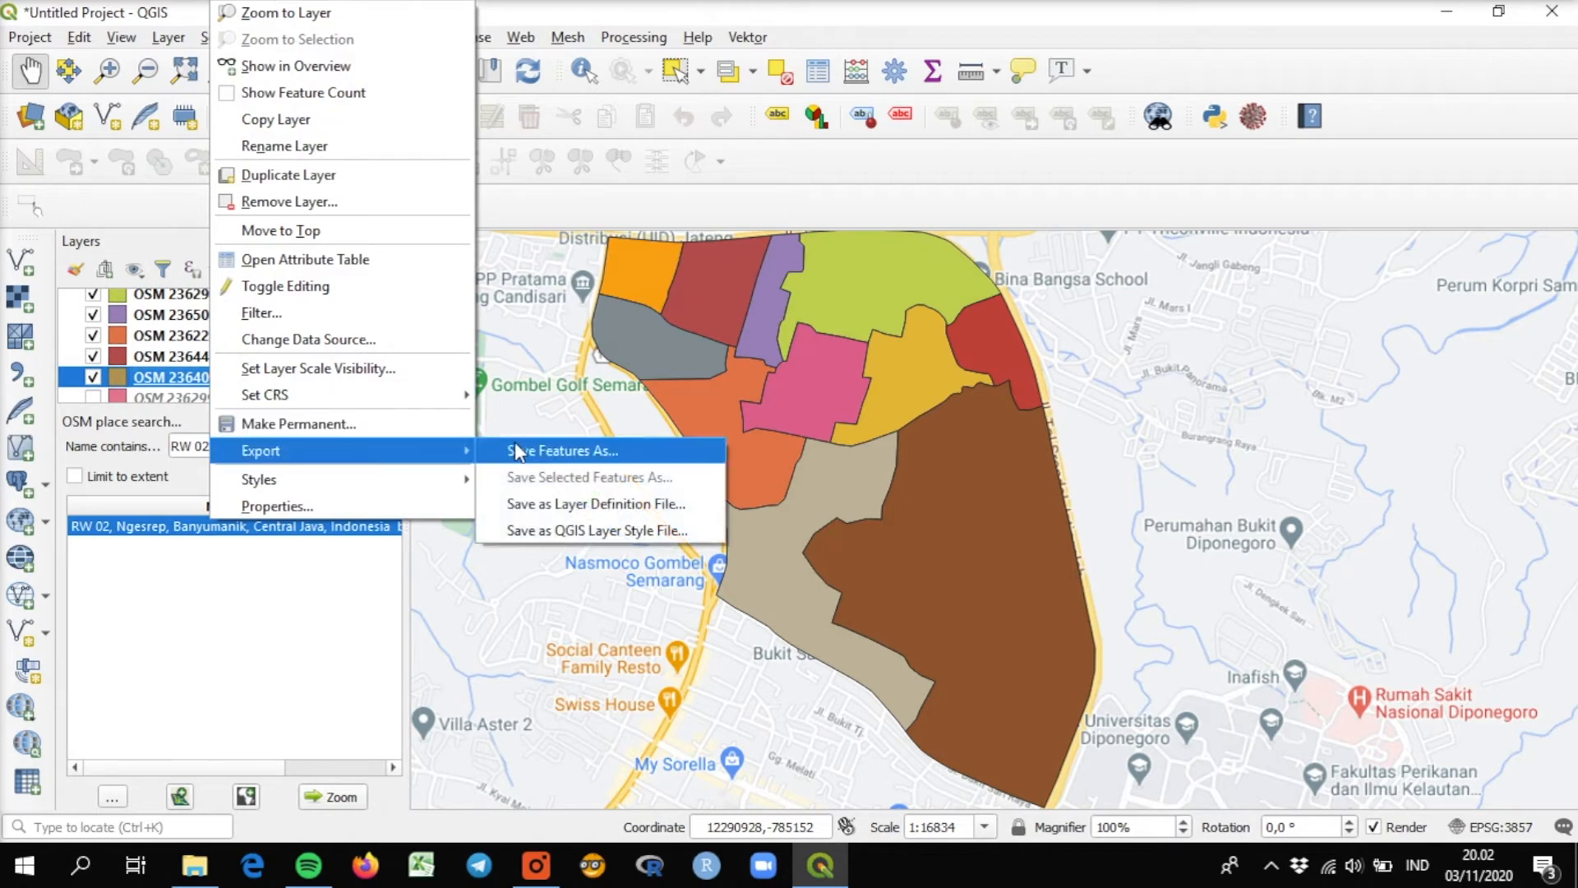
click(542, 462)
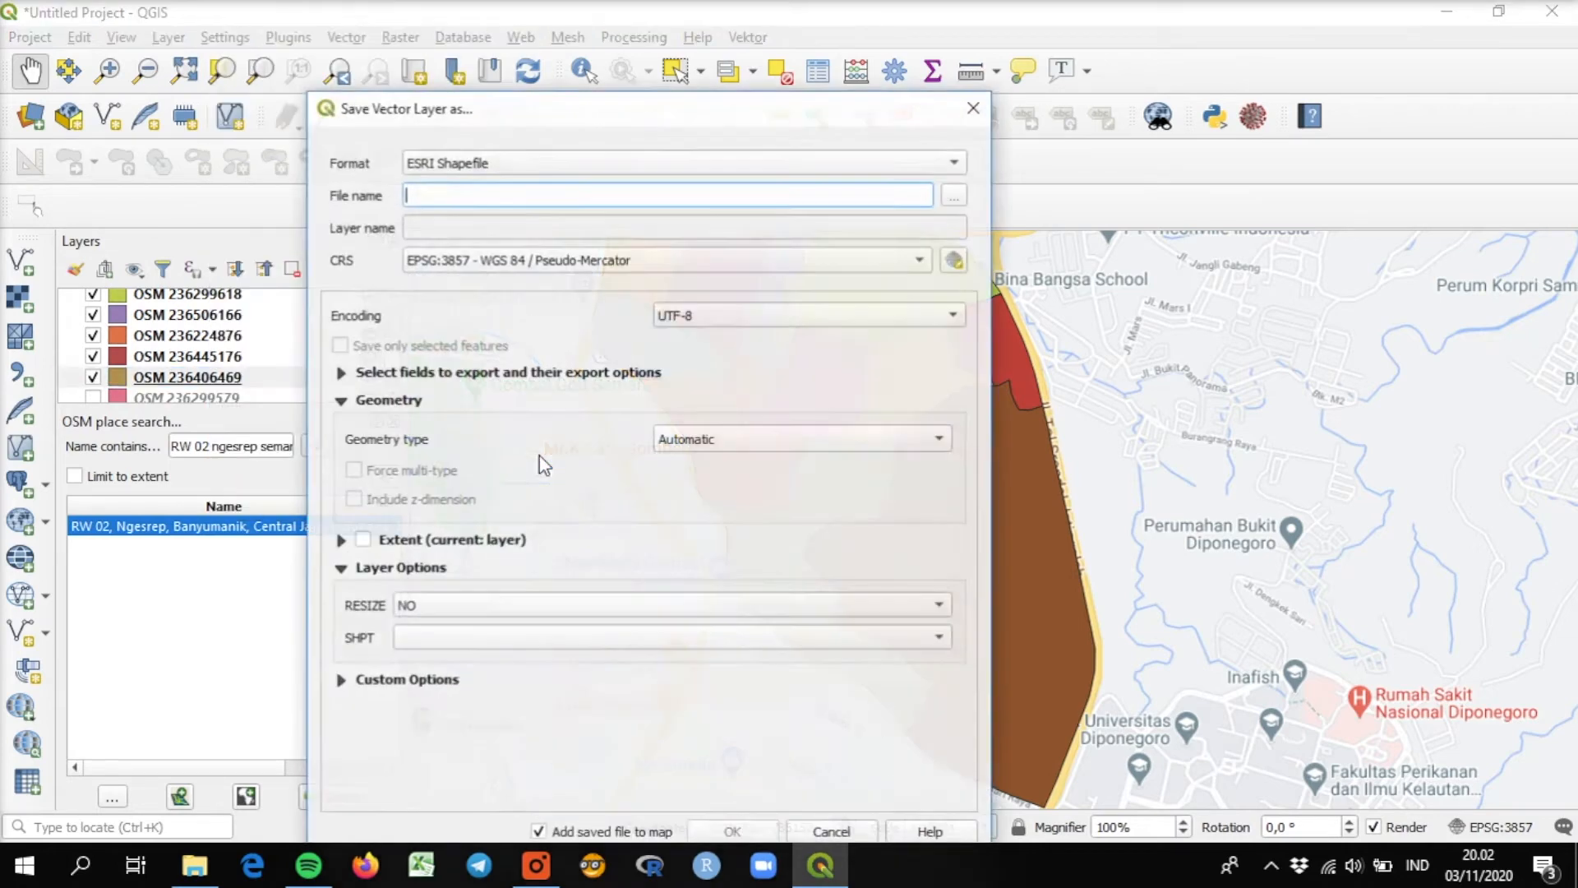
click(958, 197)
click(545, 526)
text(Ngest)
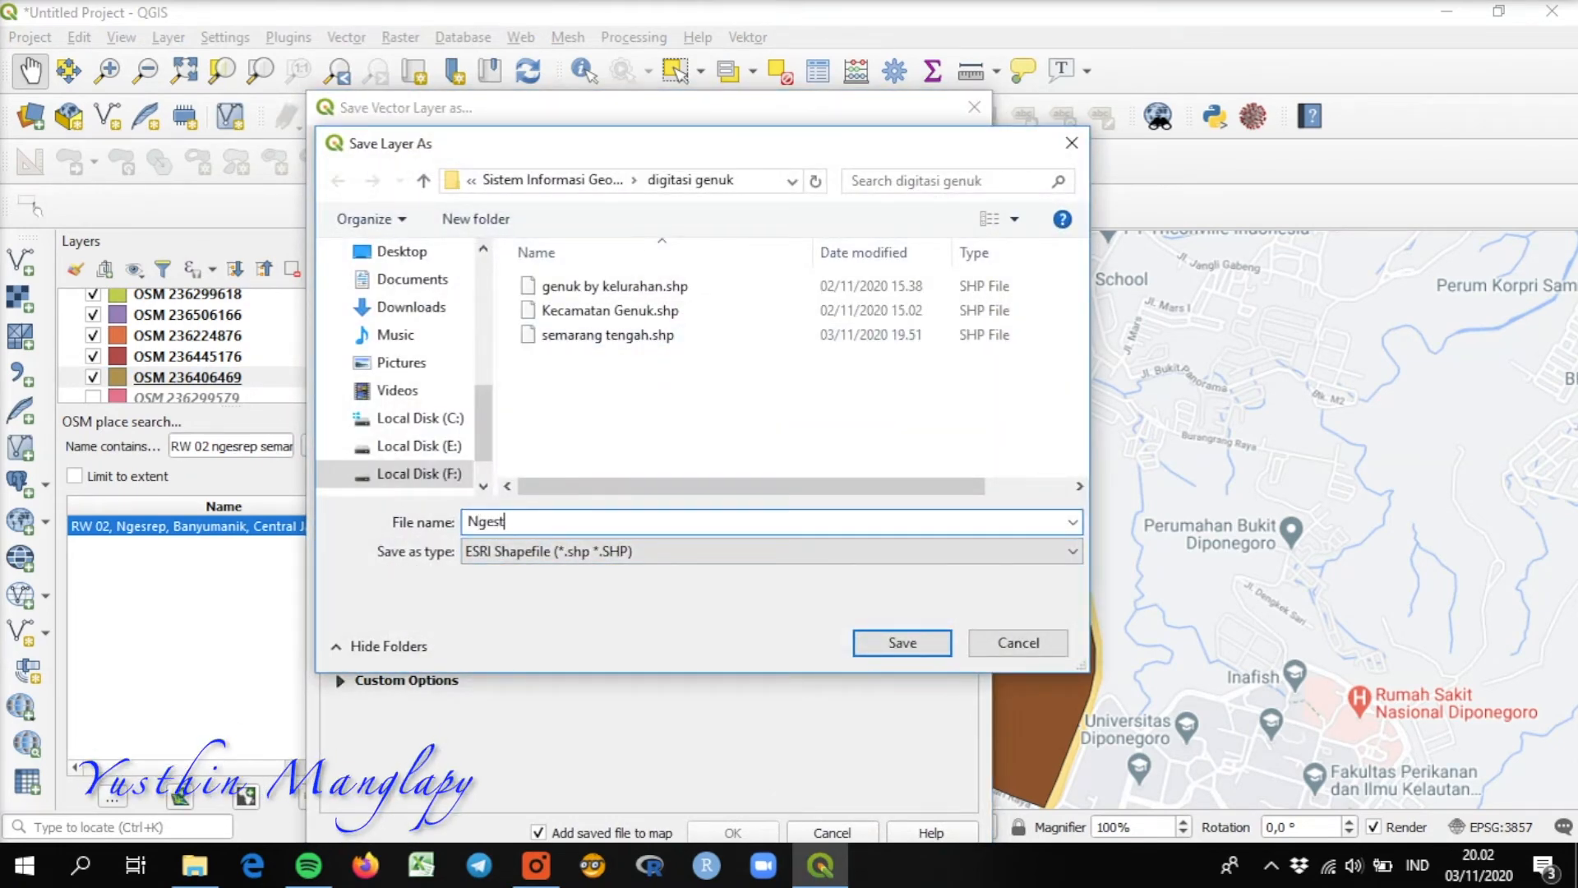
key(BackSpace)
text(r)
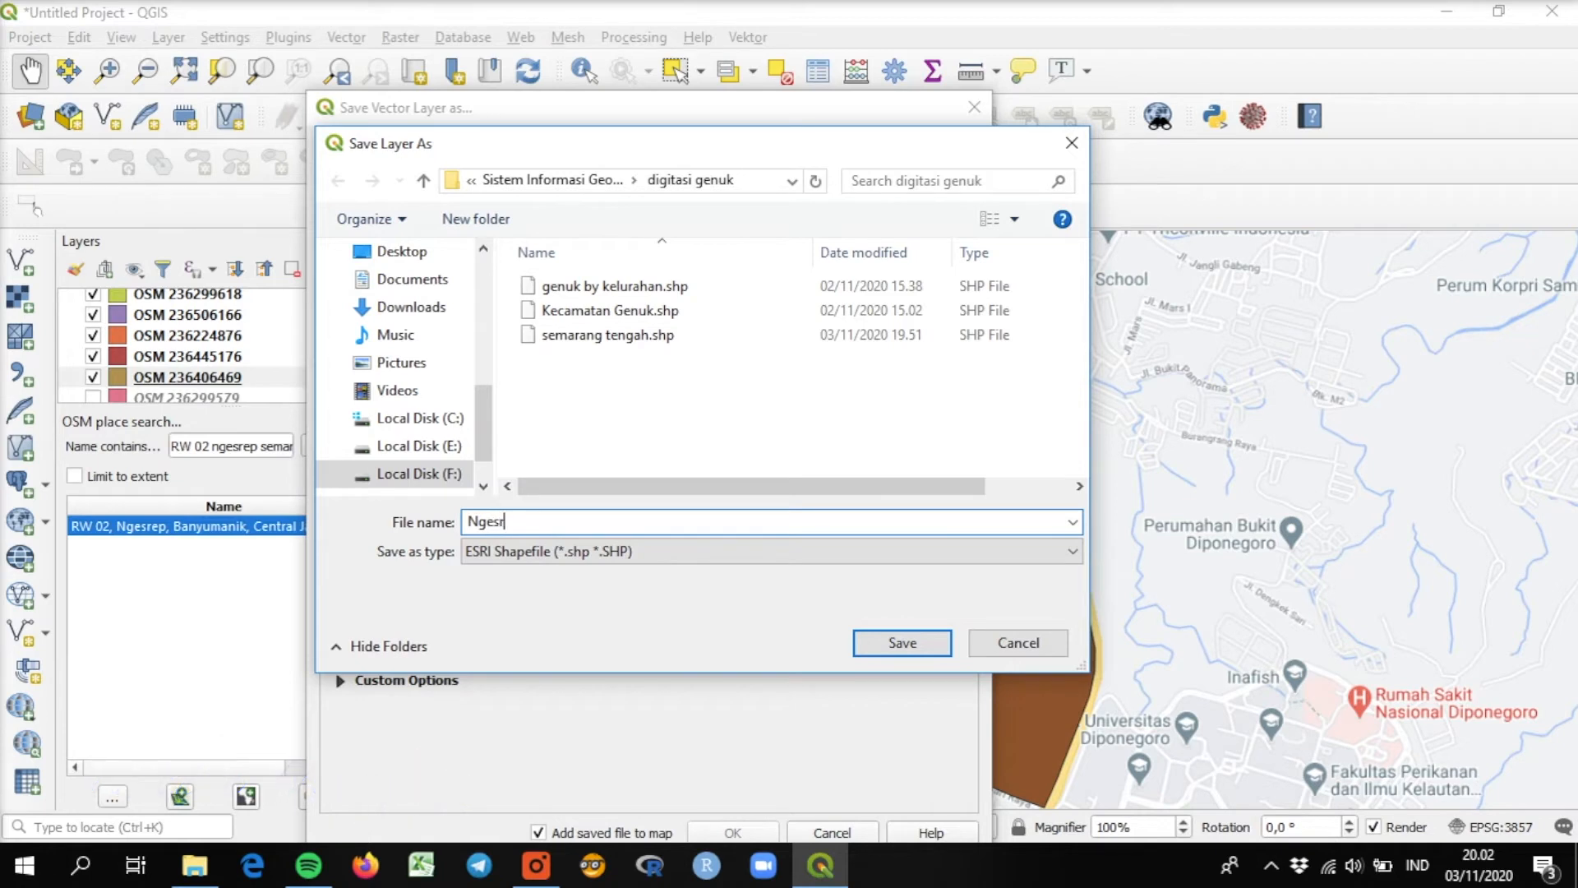
text(ep by RW)
click(896, 645)
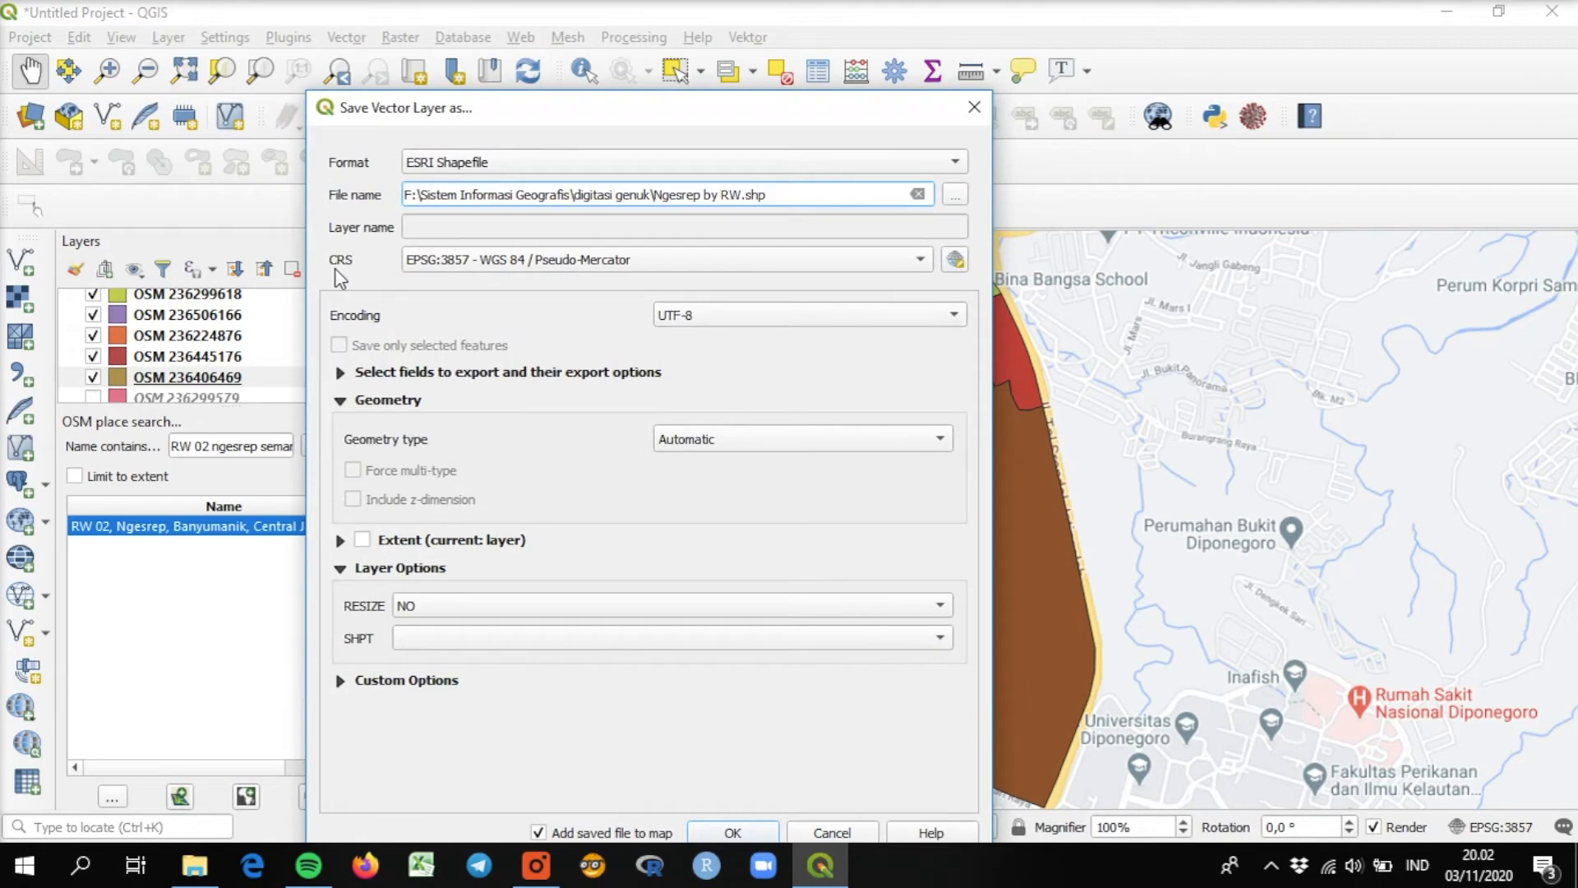
Set the export's coordinate system to EPSG:4326 - WGS 84 and save the shapefile.
click(955, 259)
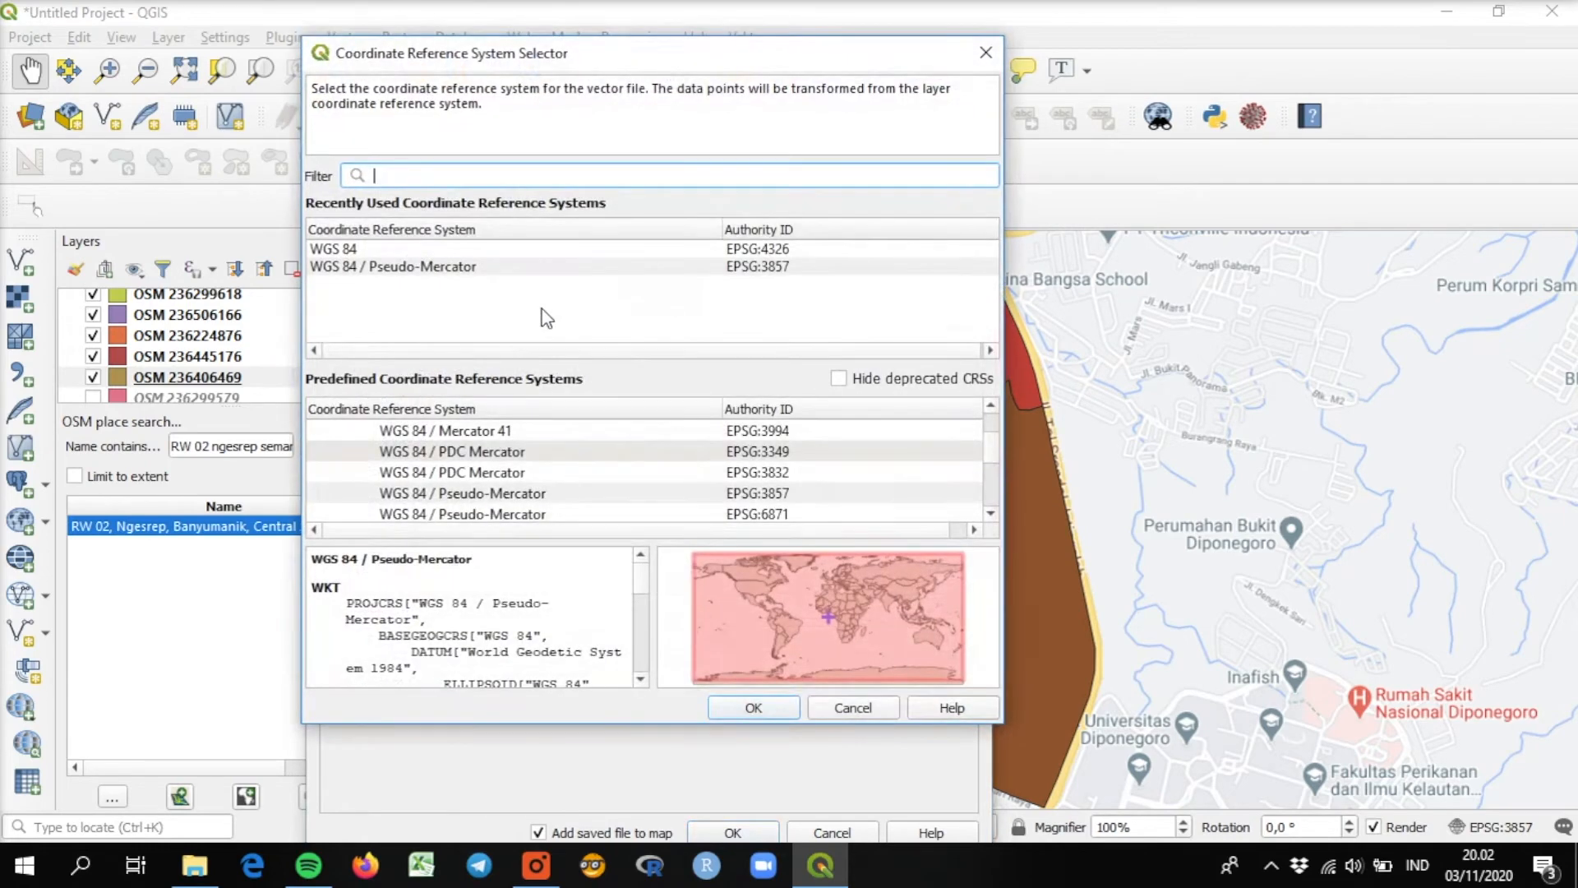
click(348, 260)
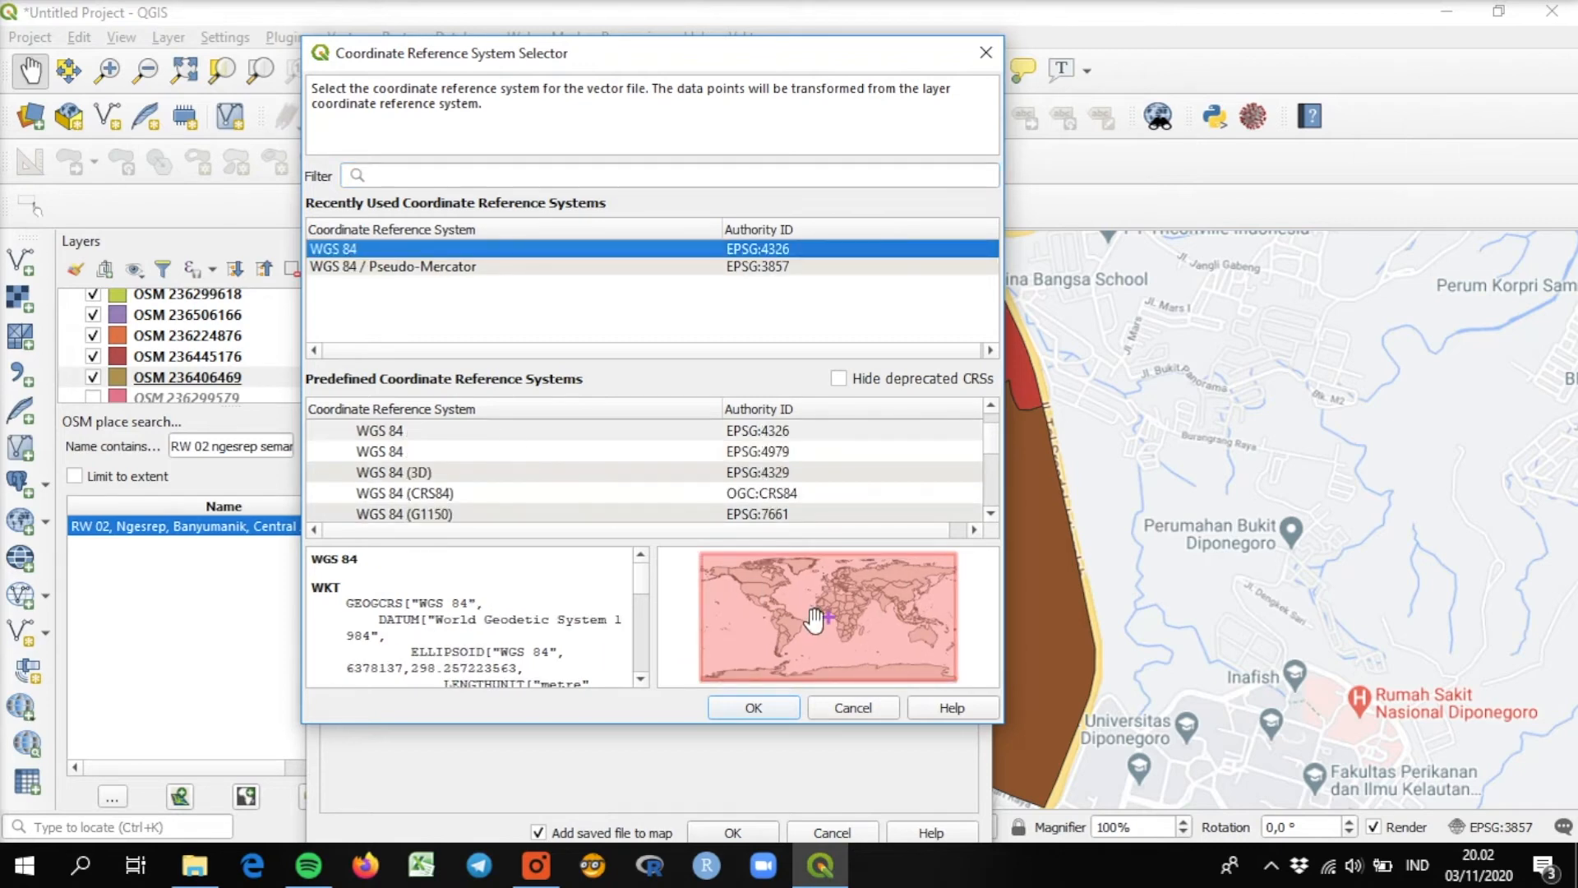
click(756, 705)
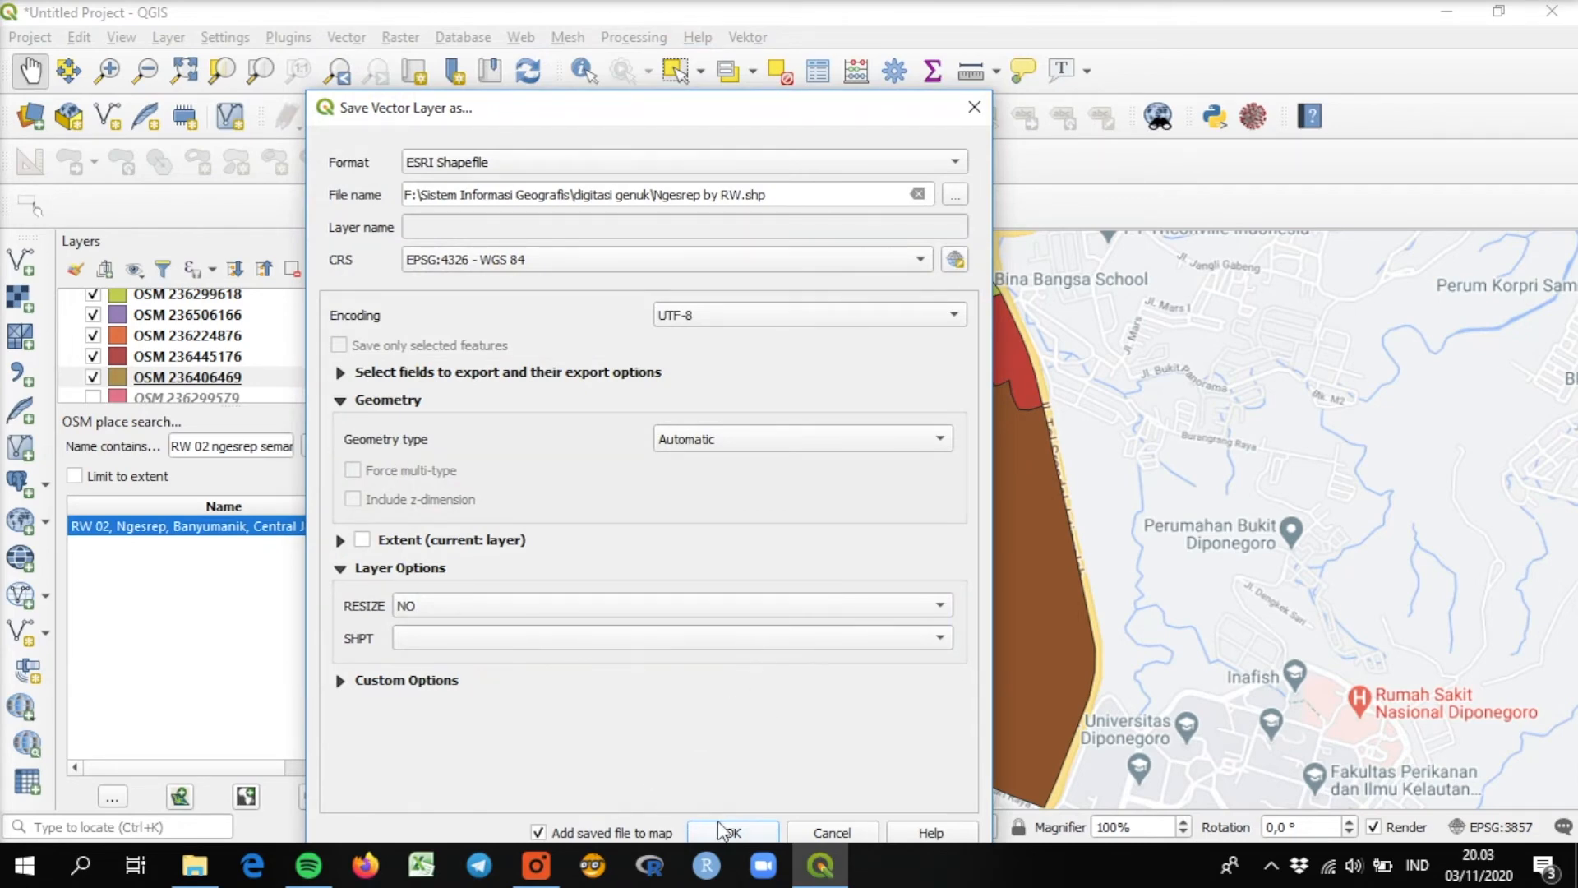
click(741, 834)
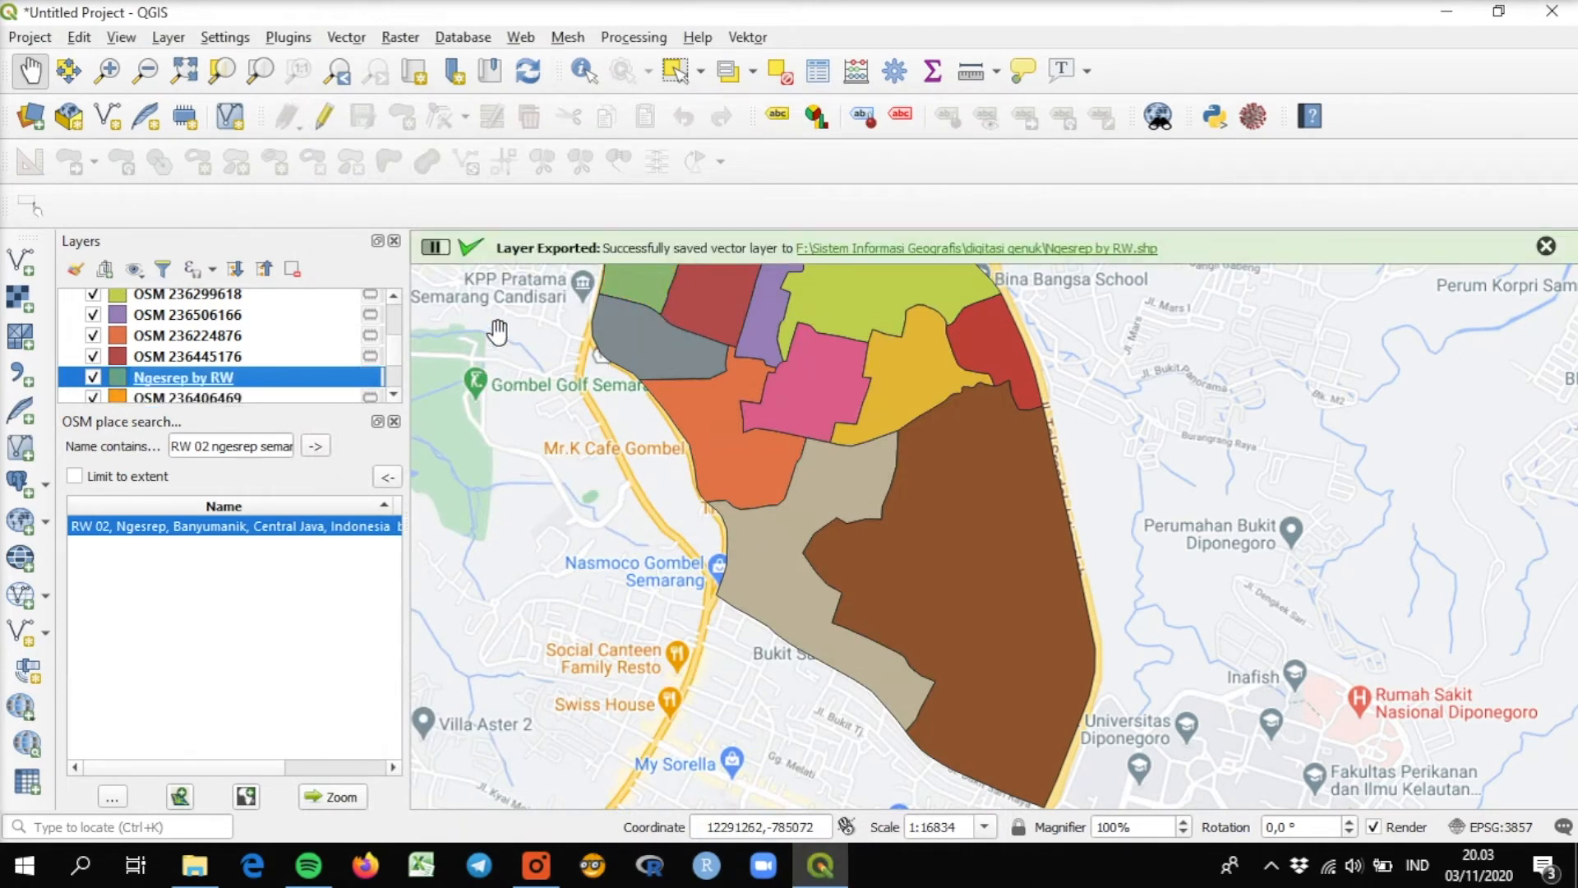
Set up an export of the OSM 236445176 layer to the existing ESRI Shapefile "Ngesrep by RW.shp" in the digitasi genuk folder.
drag(393, 360, 392, 357)
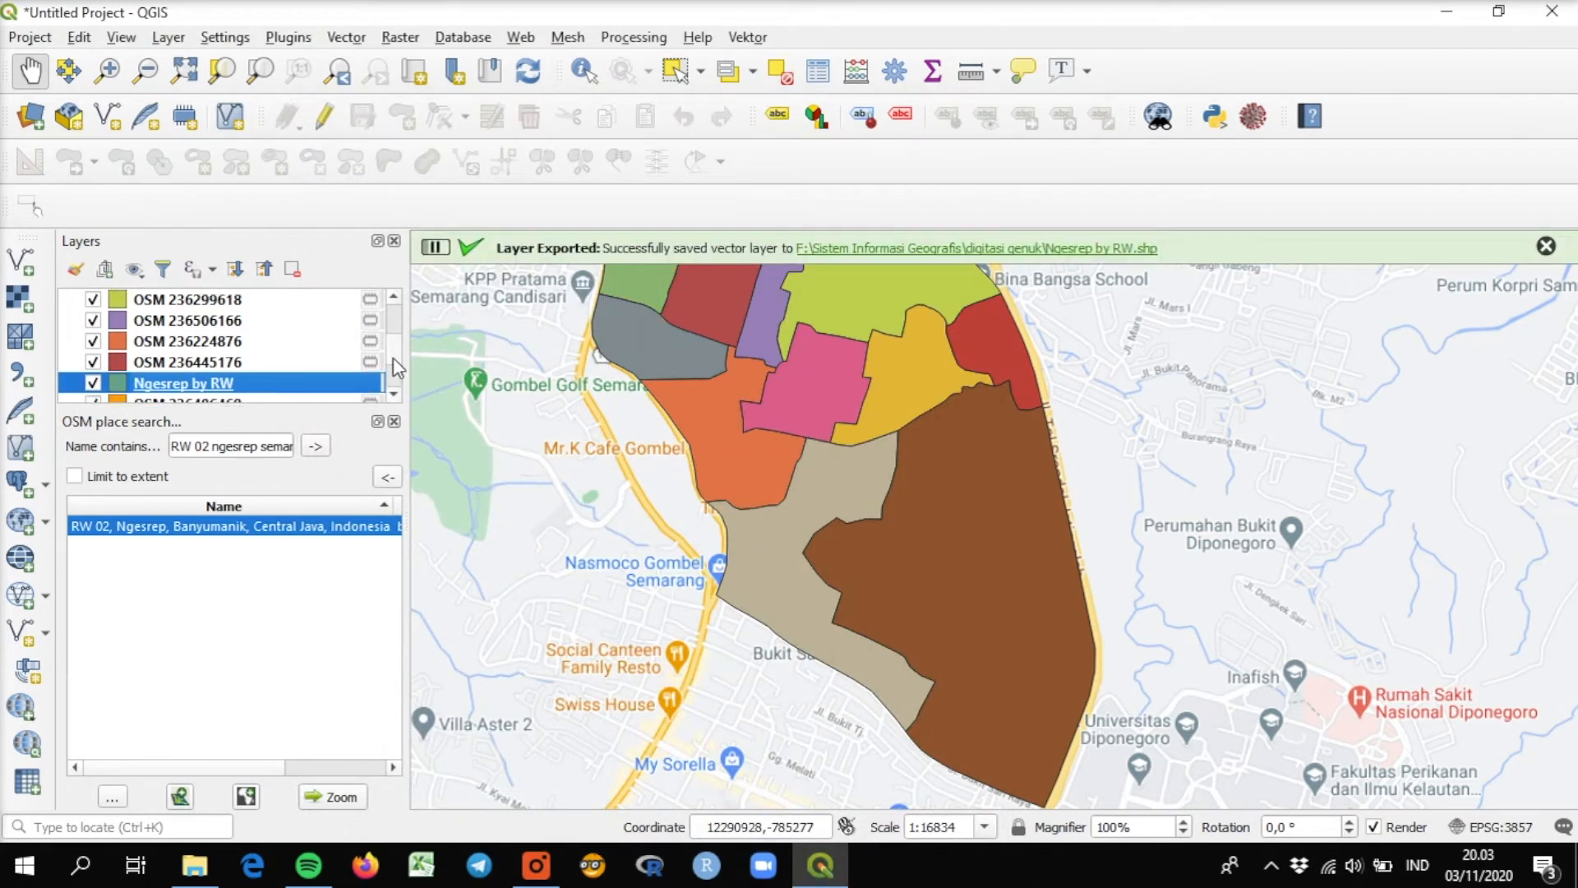
scroll(208, 390, down, 1)
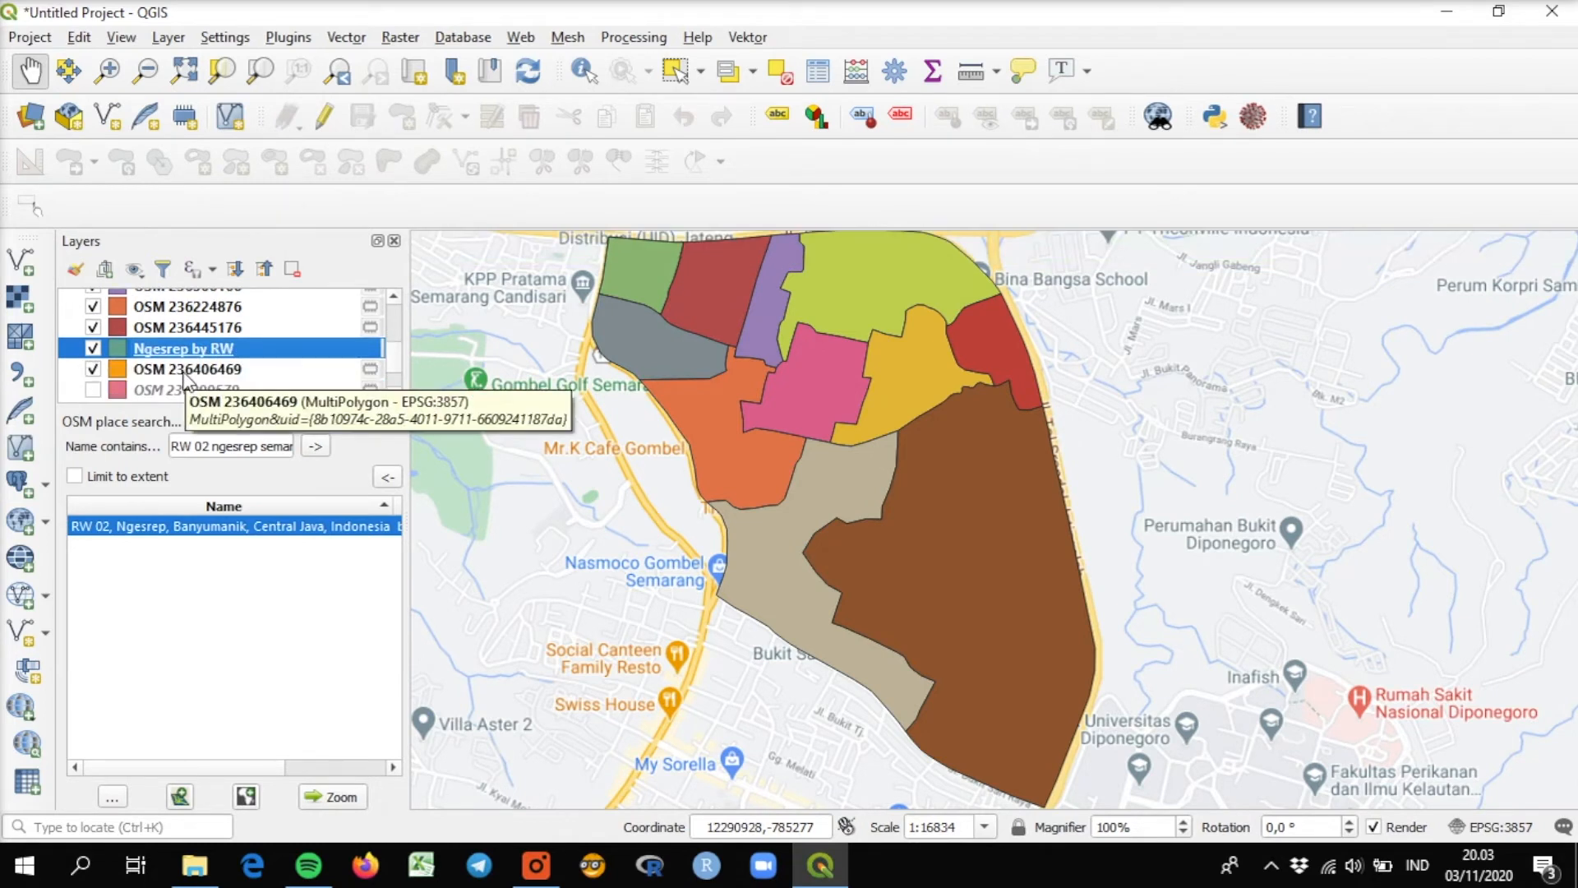
click(195, 328)
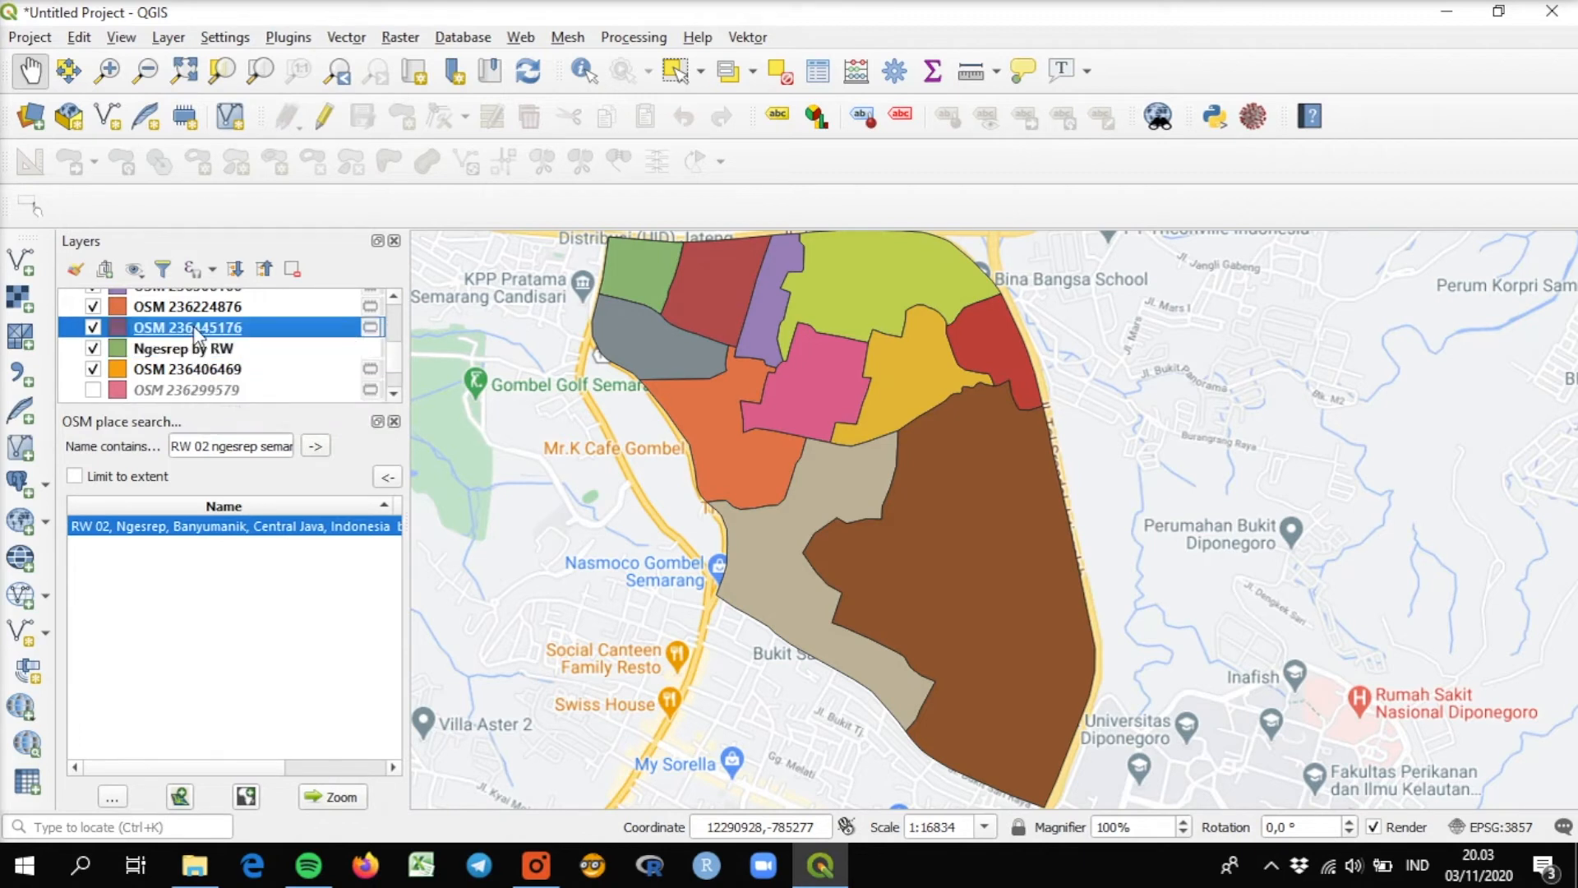
right_click(194, 325)
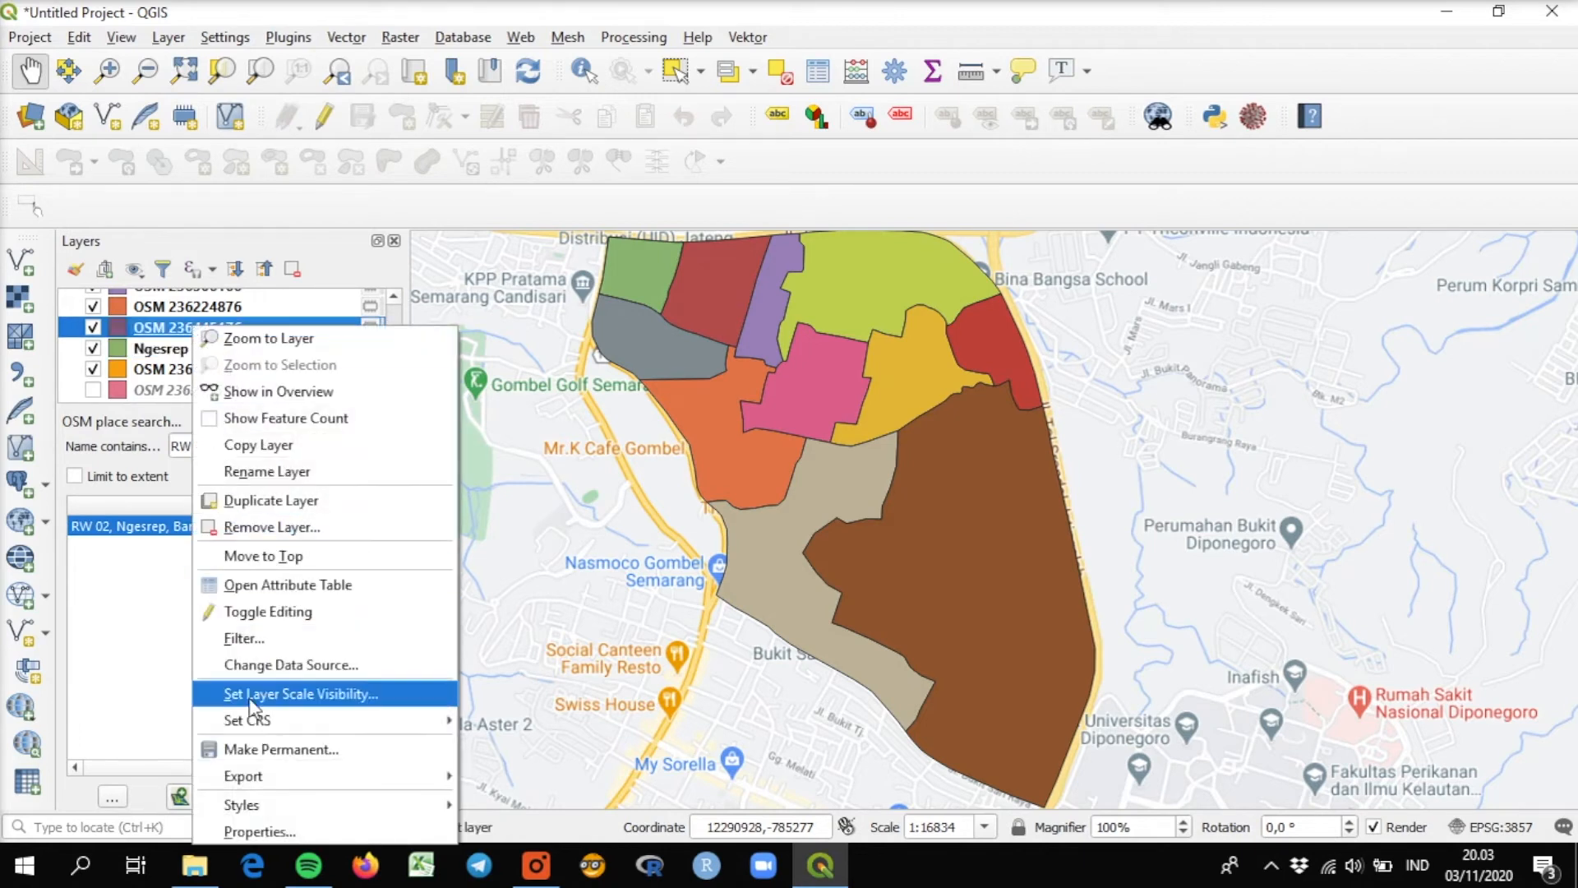
mouse_move(265, 769)
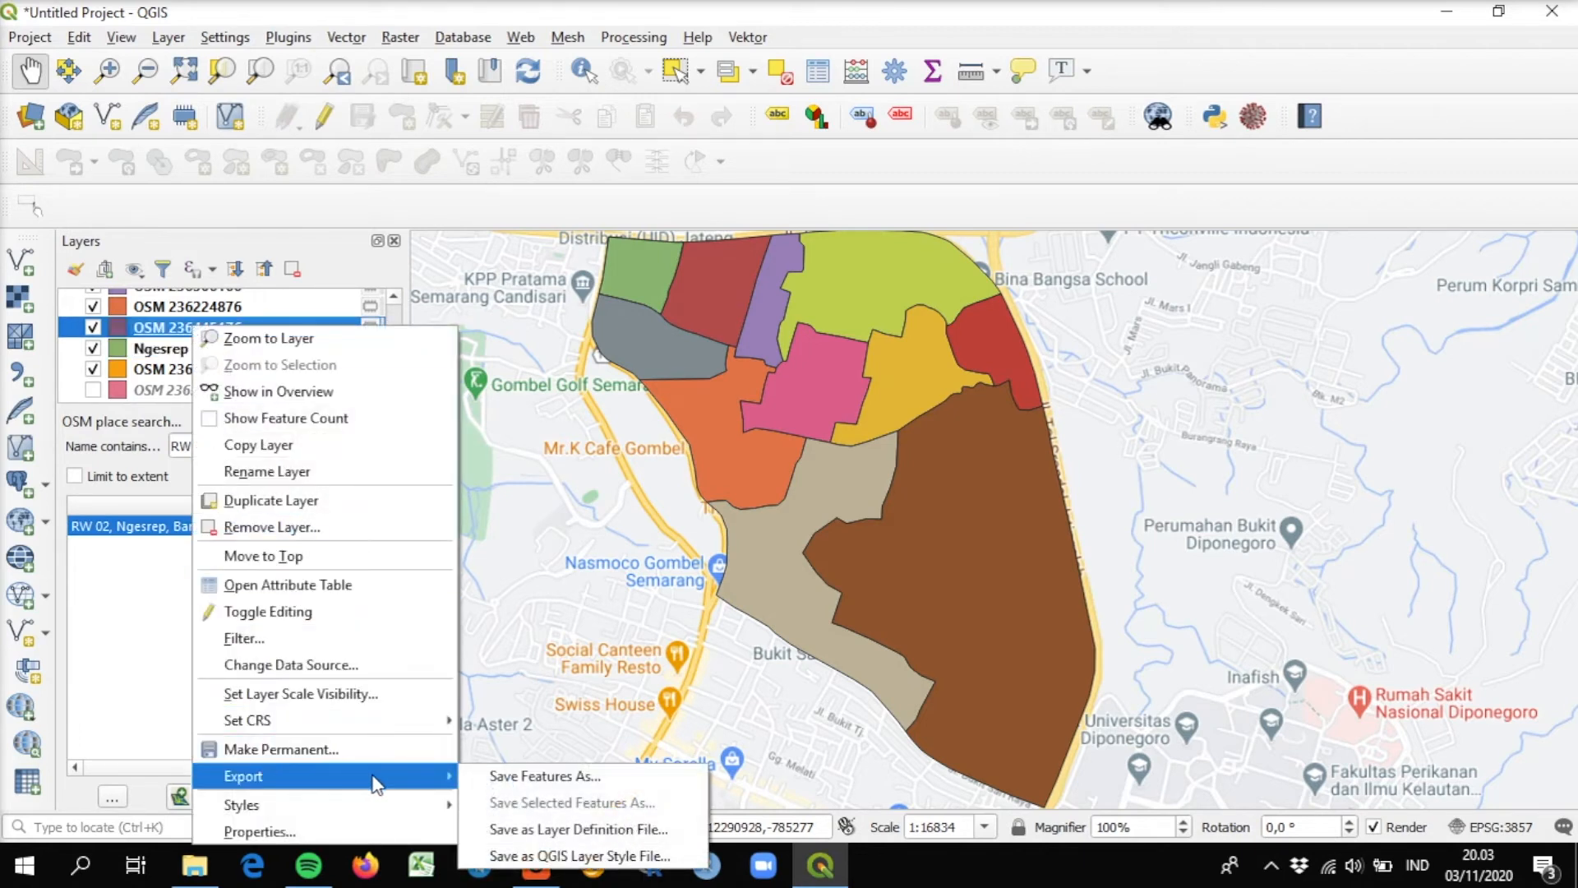
click(491, 785)
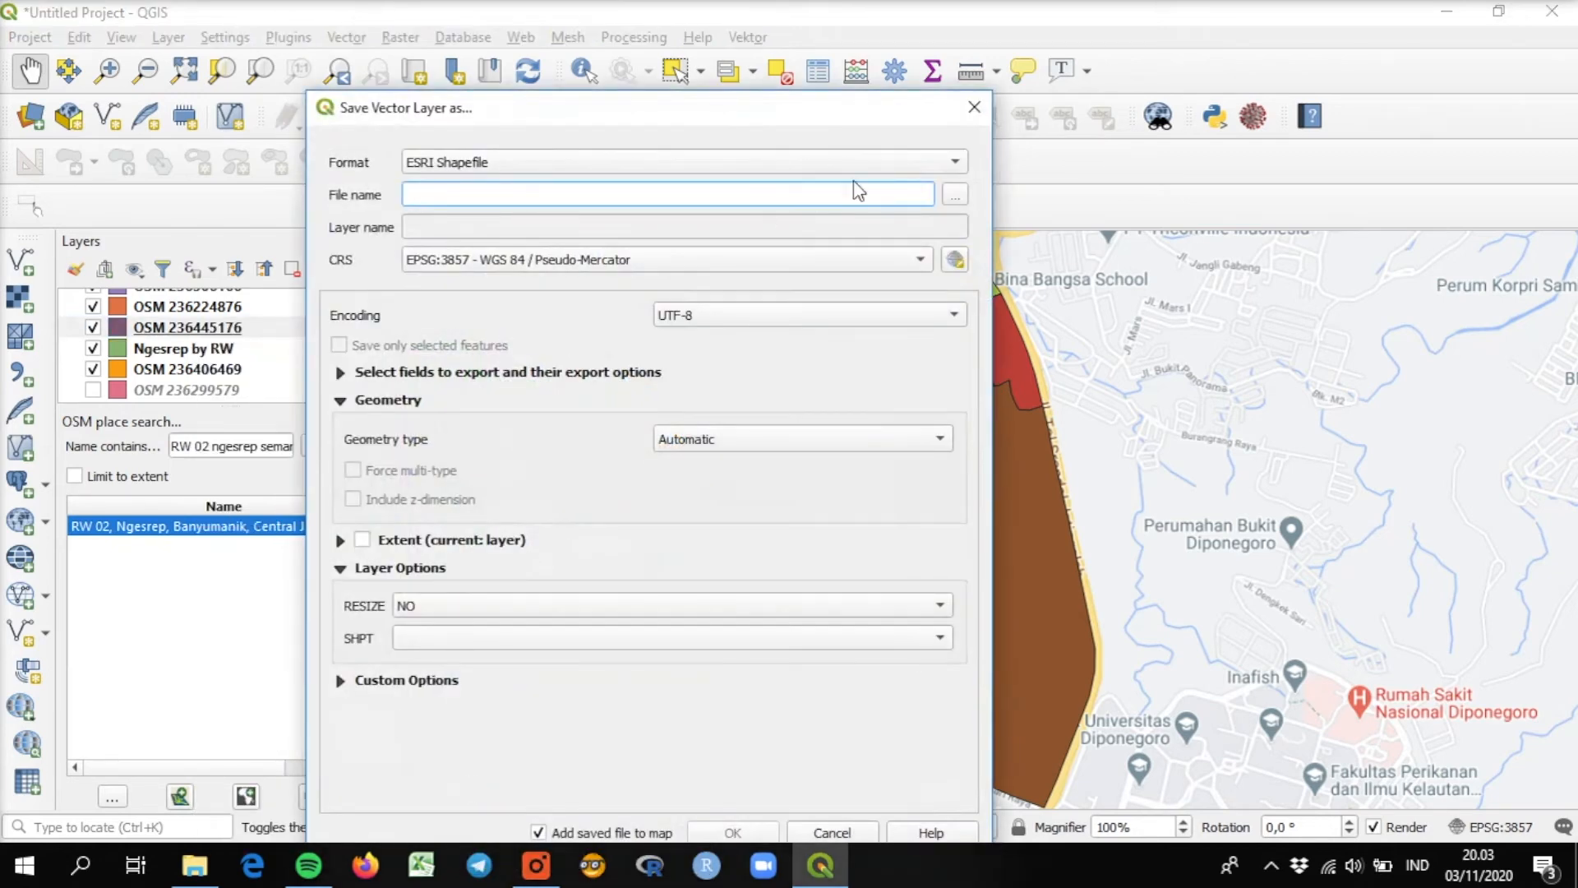
click(953, 195)
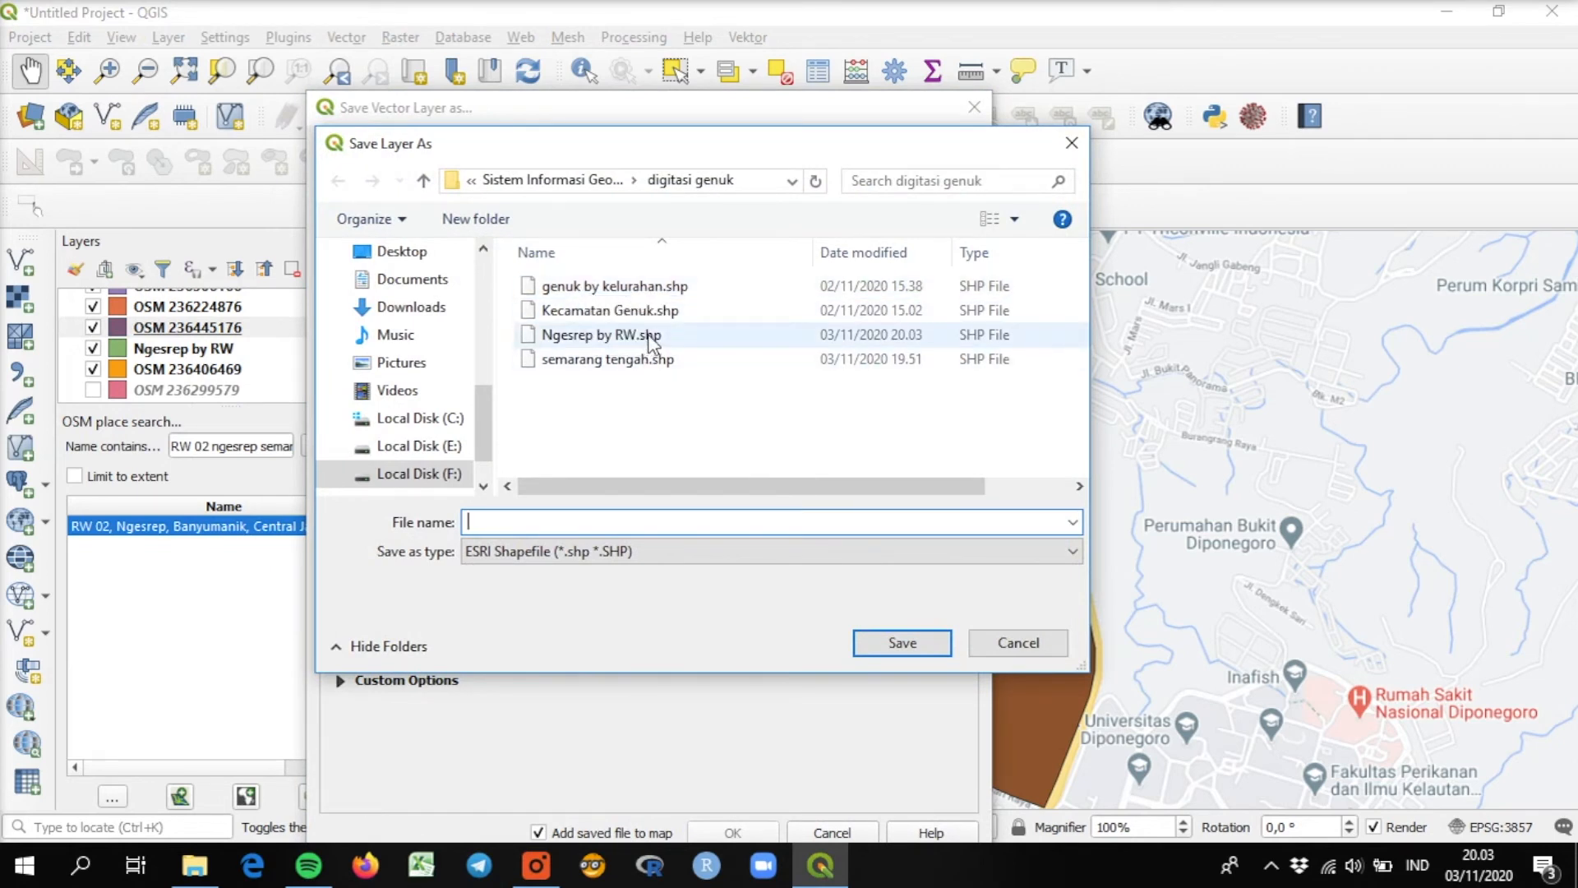
click(649, 337)
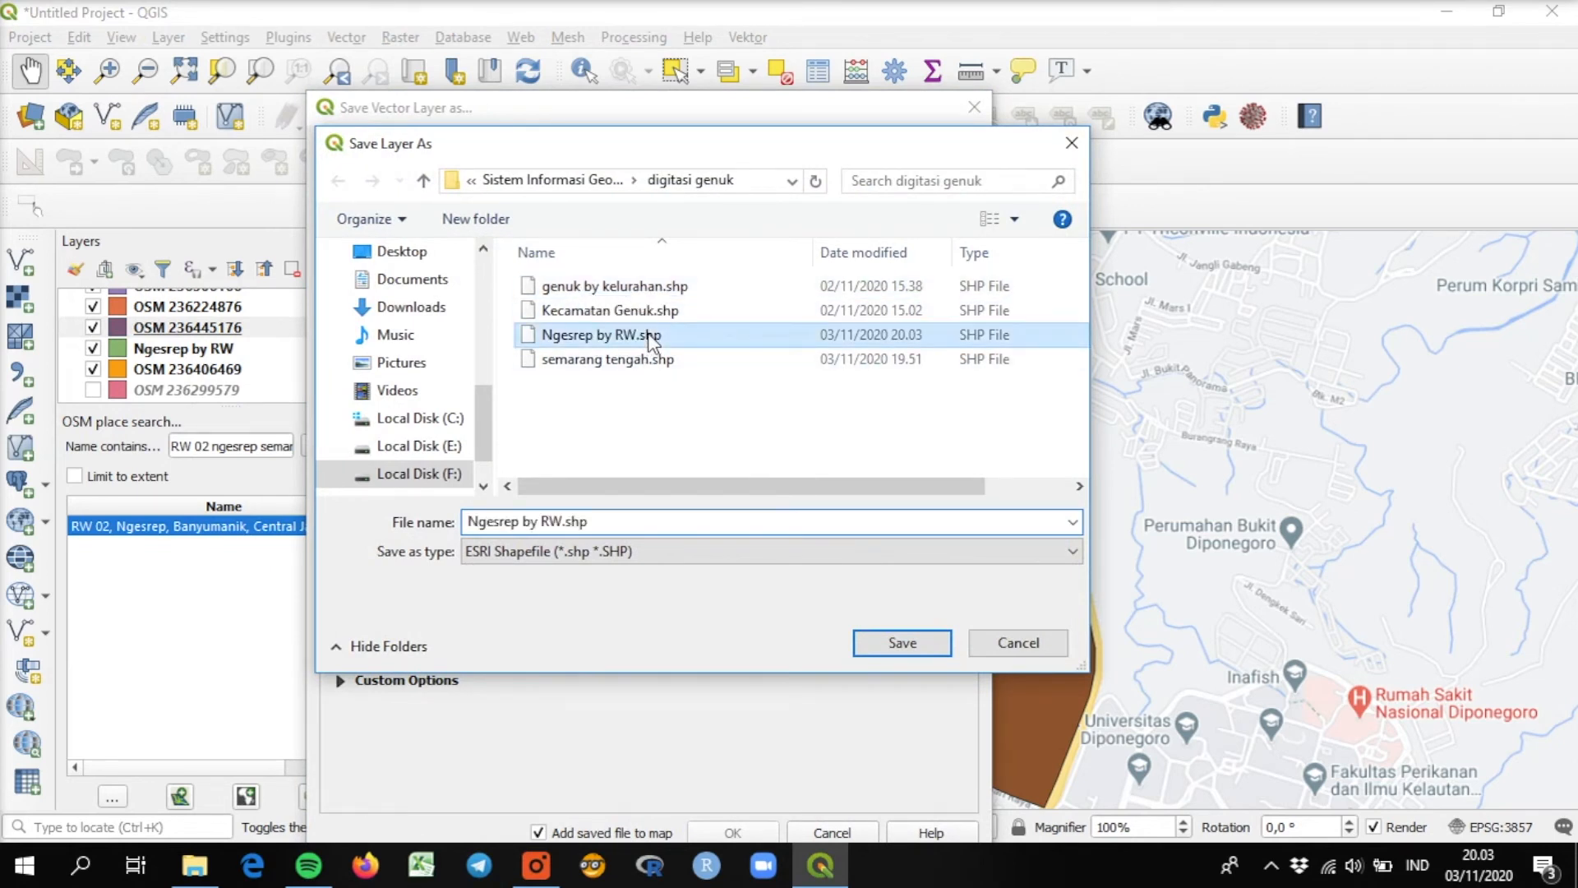
click(902, 642)
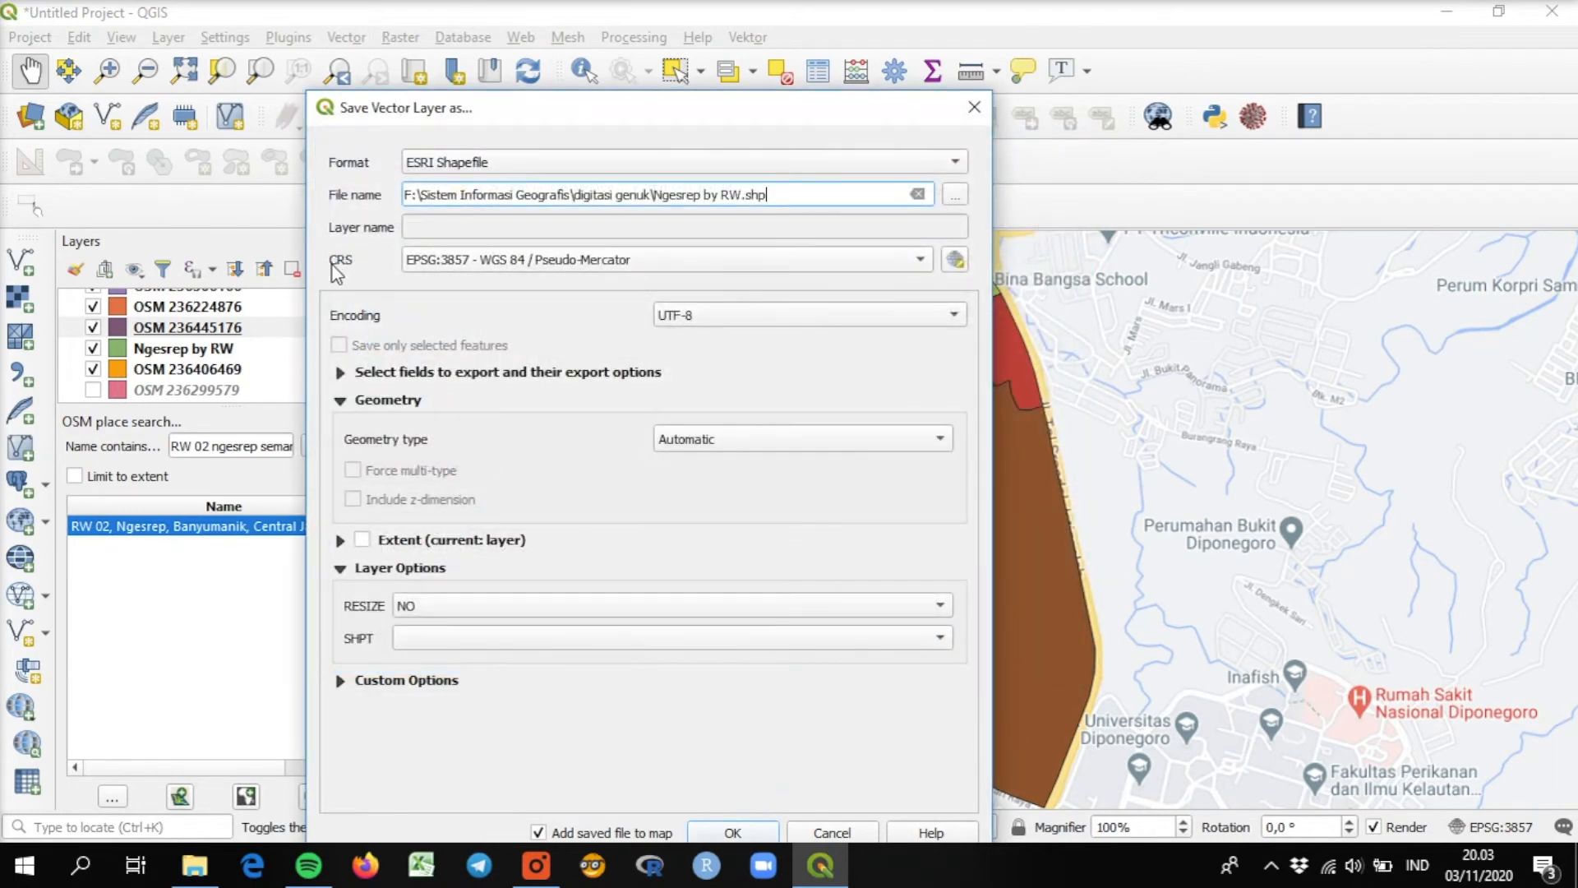
Set the export's coordinate system to EPSG:4326 - WGS 84 and append the features to the existing shapefile.
click(949, 265)
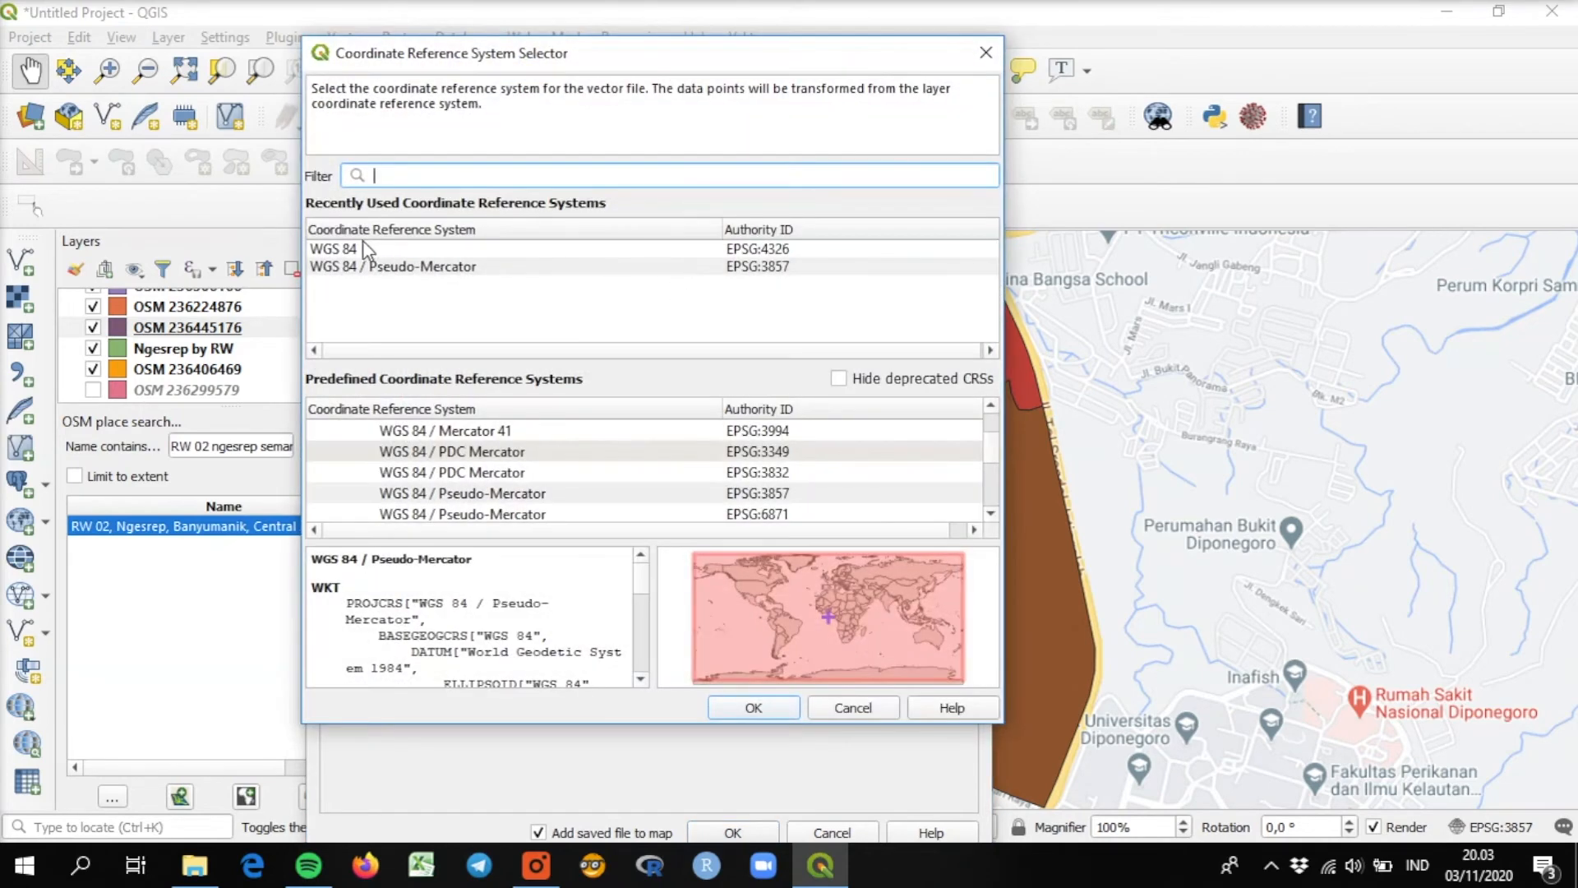
double_click(363, 246)
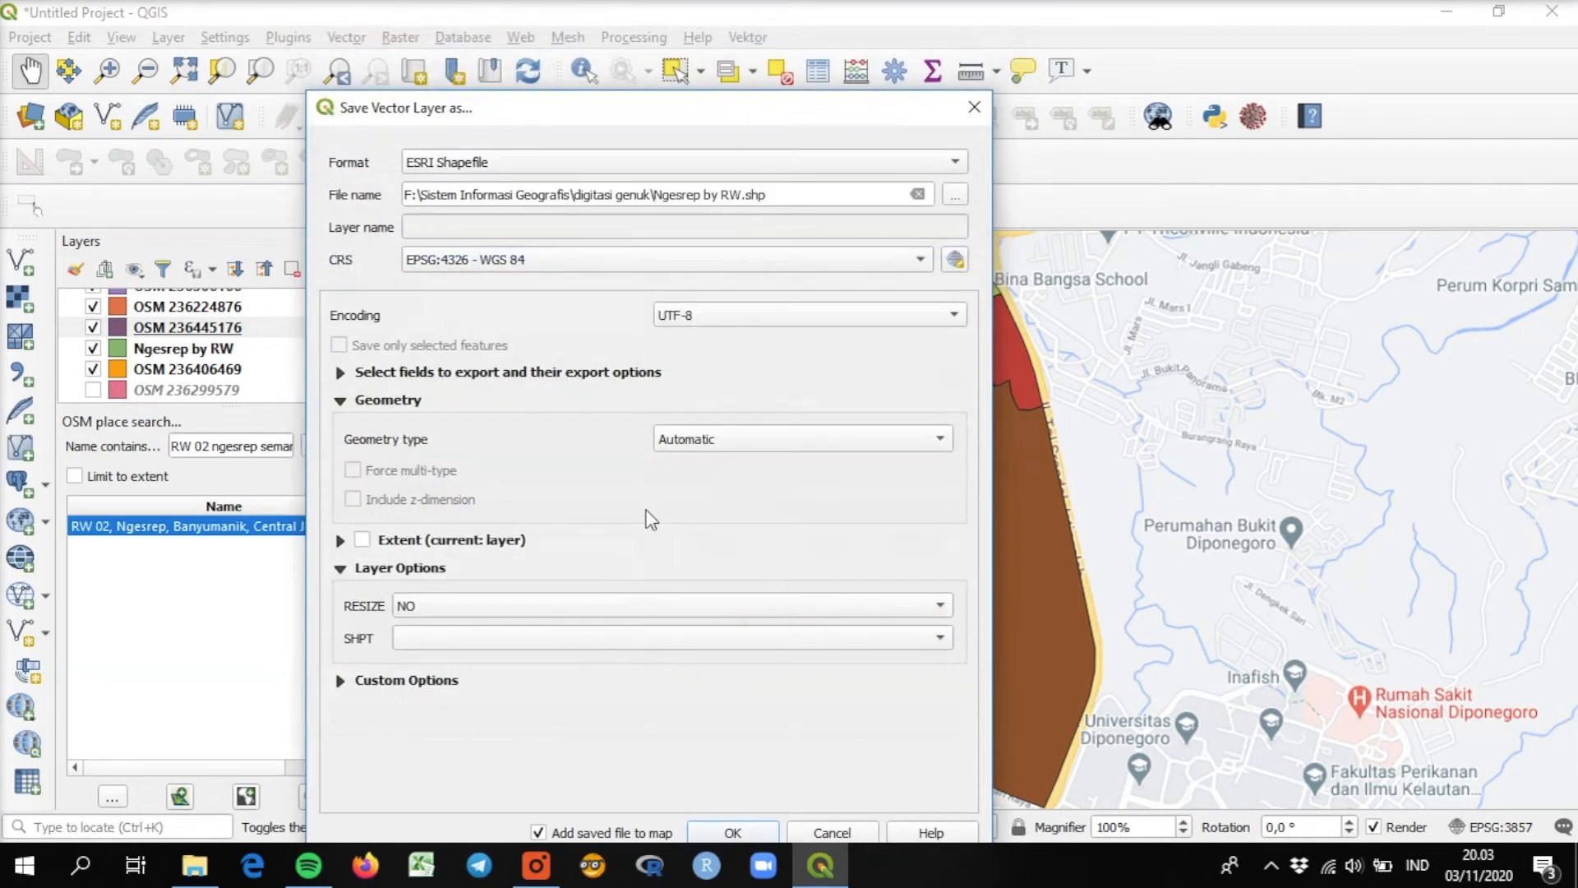
click(734, 833)
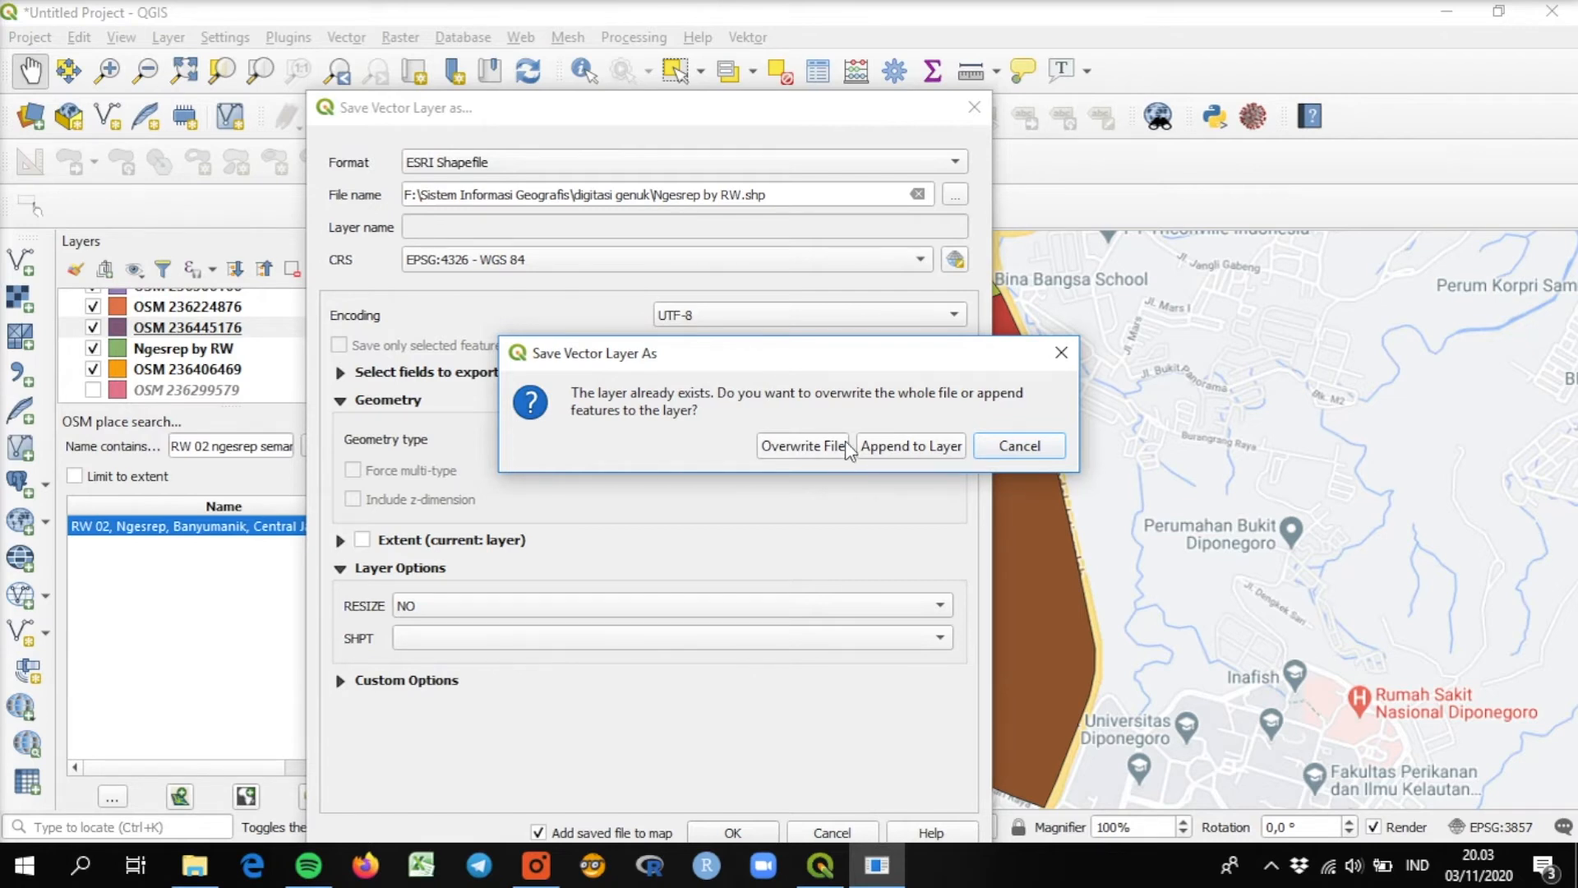
click(908, 446)
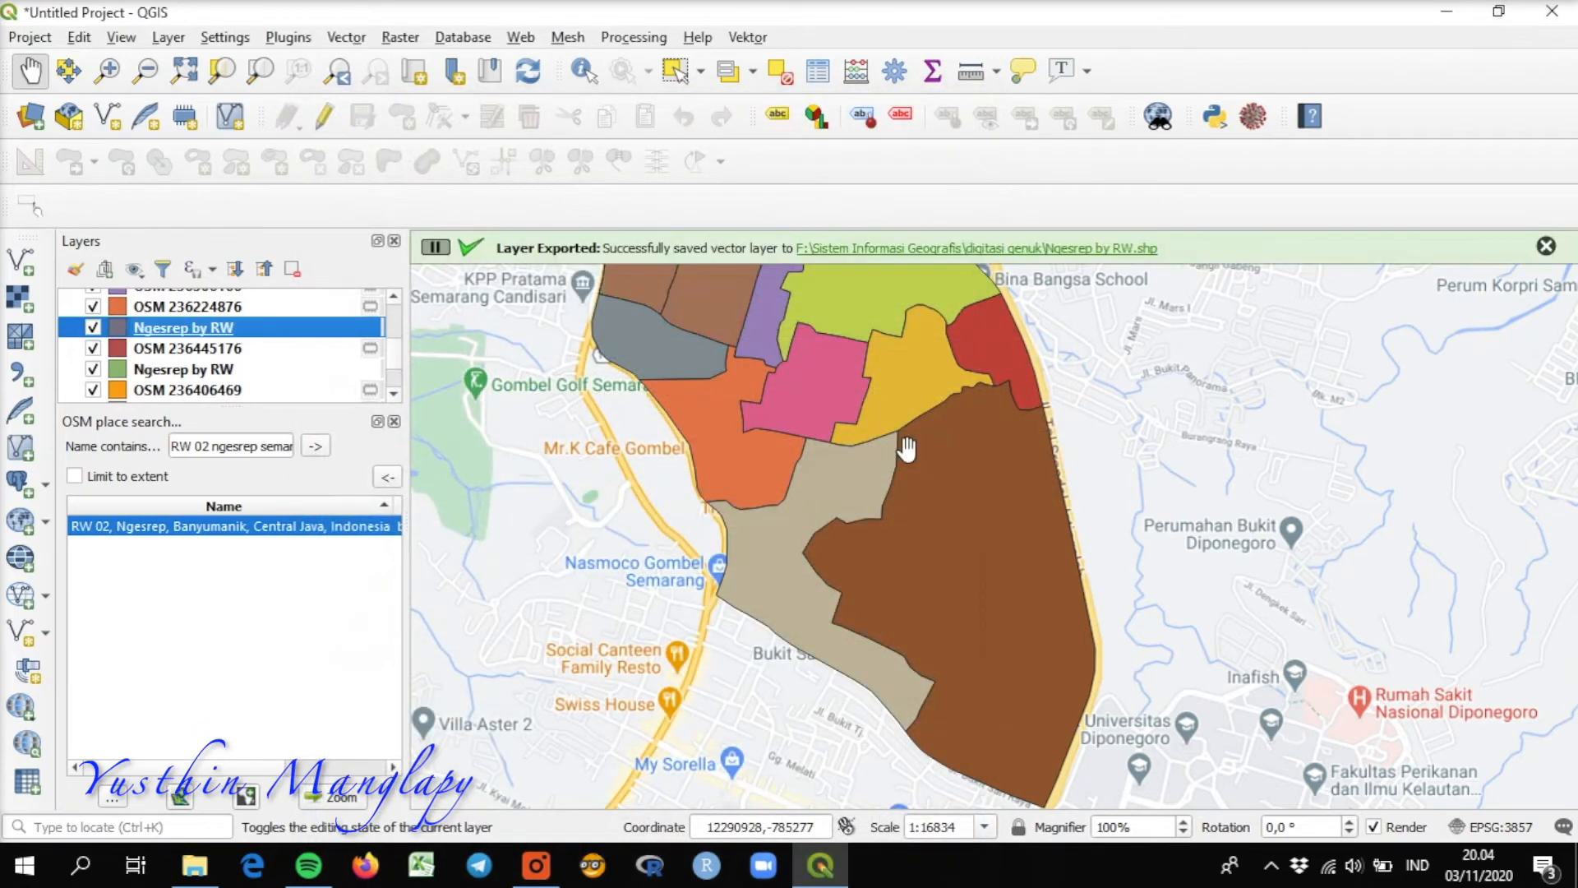
Hide the already exported OSM 236445176 and OSM 236406469 layers and the older Ngesrep by RW layer.
drag(748, 420, 751, 564)
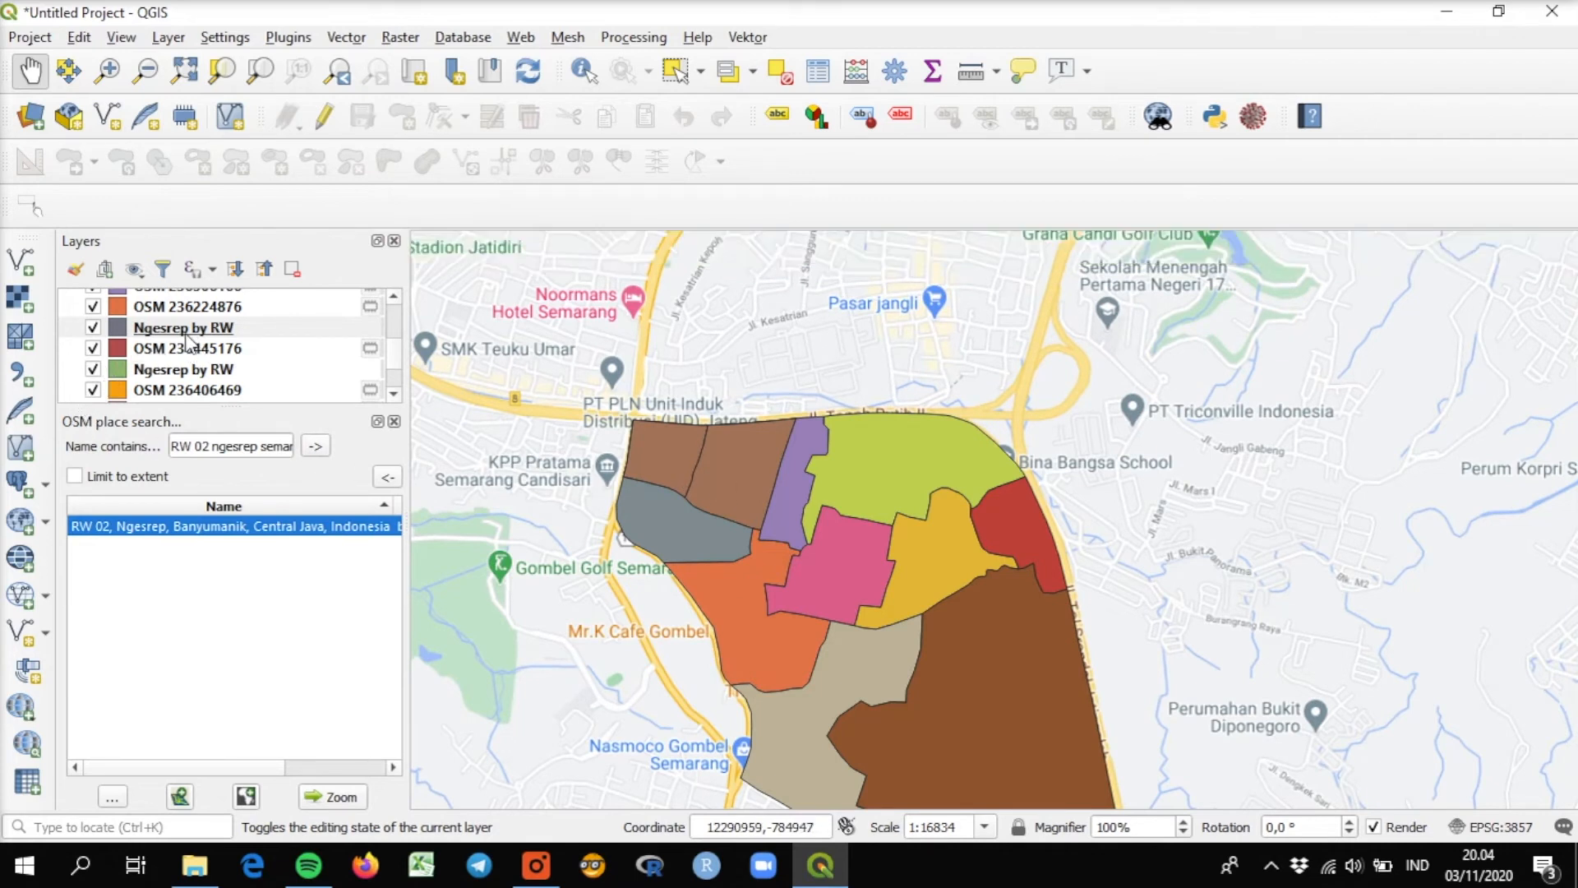
click(93, 351)
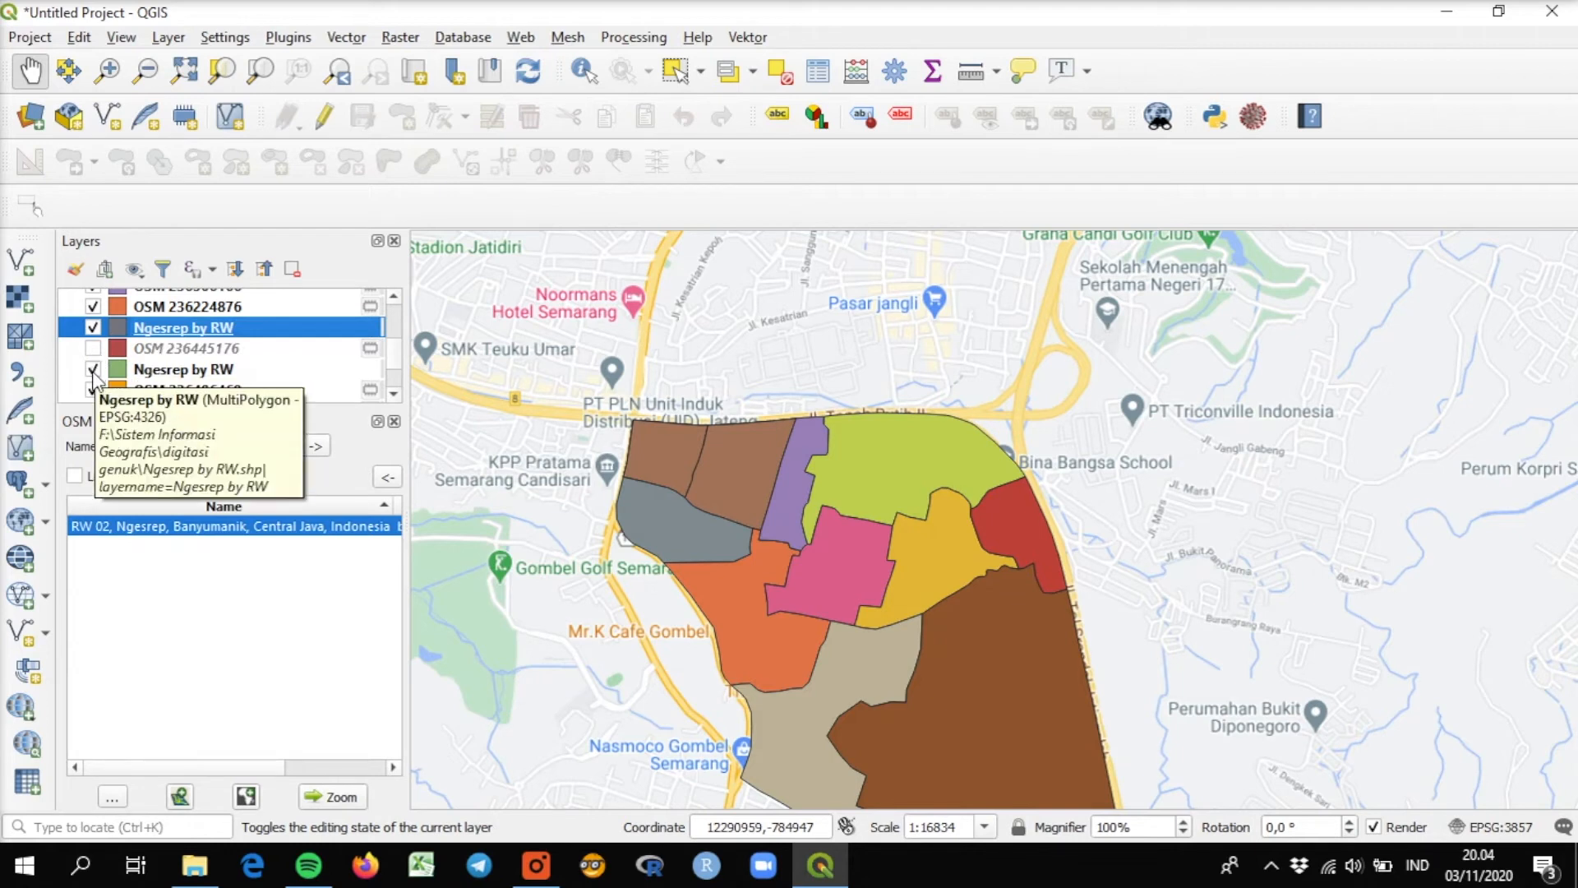
click(93, 369)
click(93, 389)
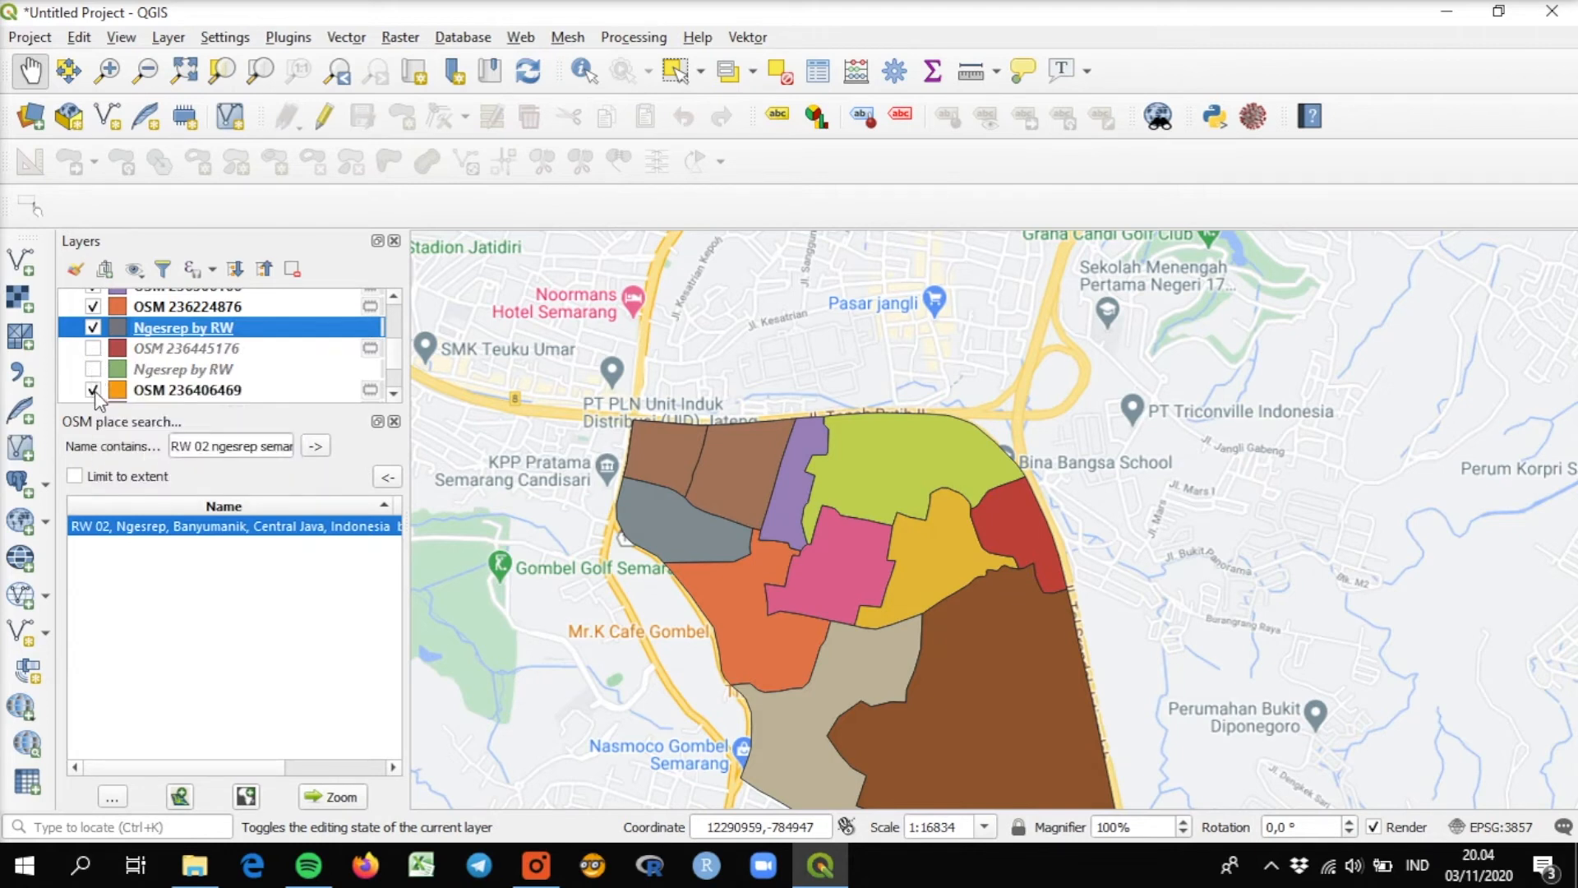
Set up an export of the OSM 236224876 layer to the existing ESRI Shapefile "Ngesrep by RW.shp" in the digitasi genuk folder.
click(194, 309)
scroll(386, 301, up, 1)
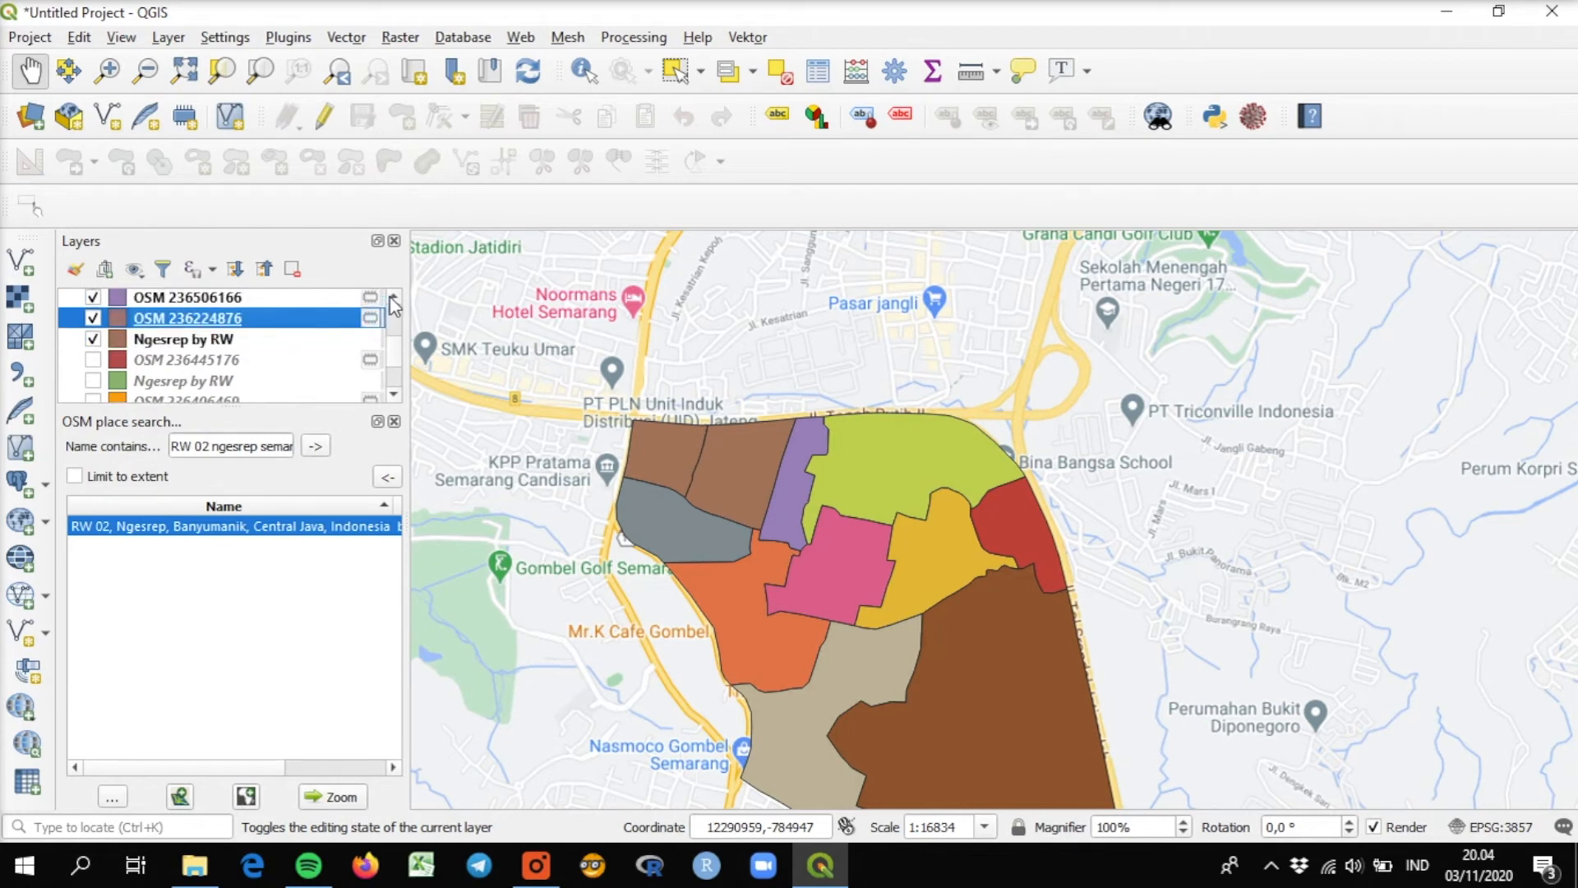
right_click(215, 332)
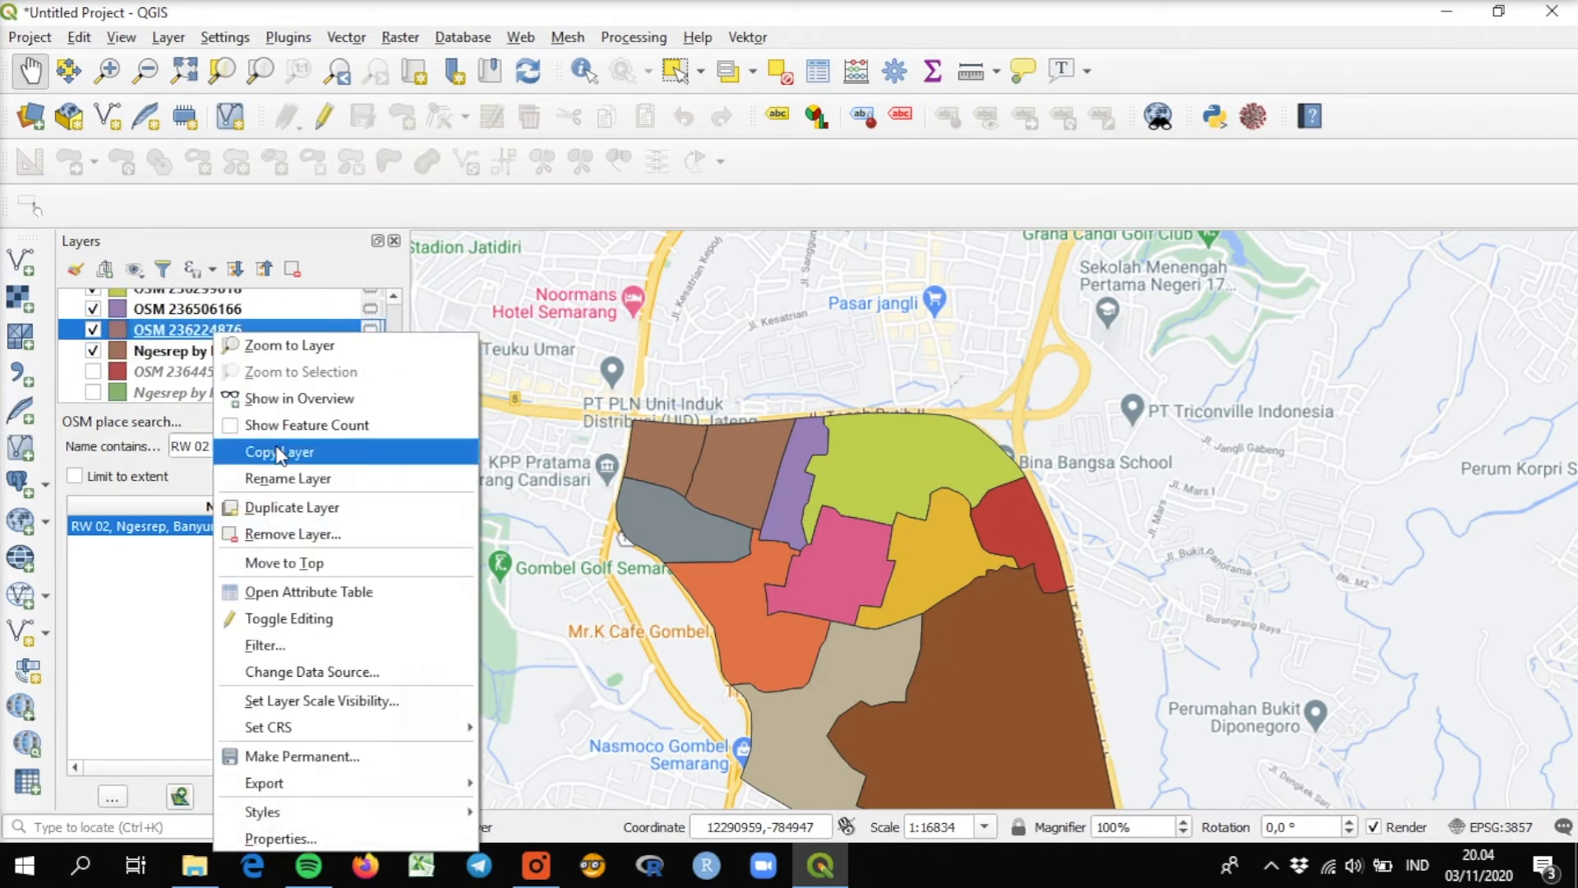
mouse_move(394, 785)
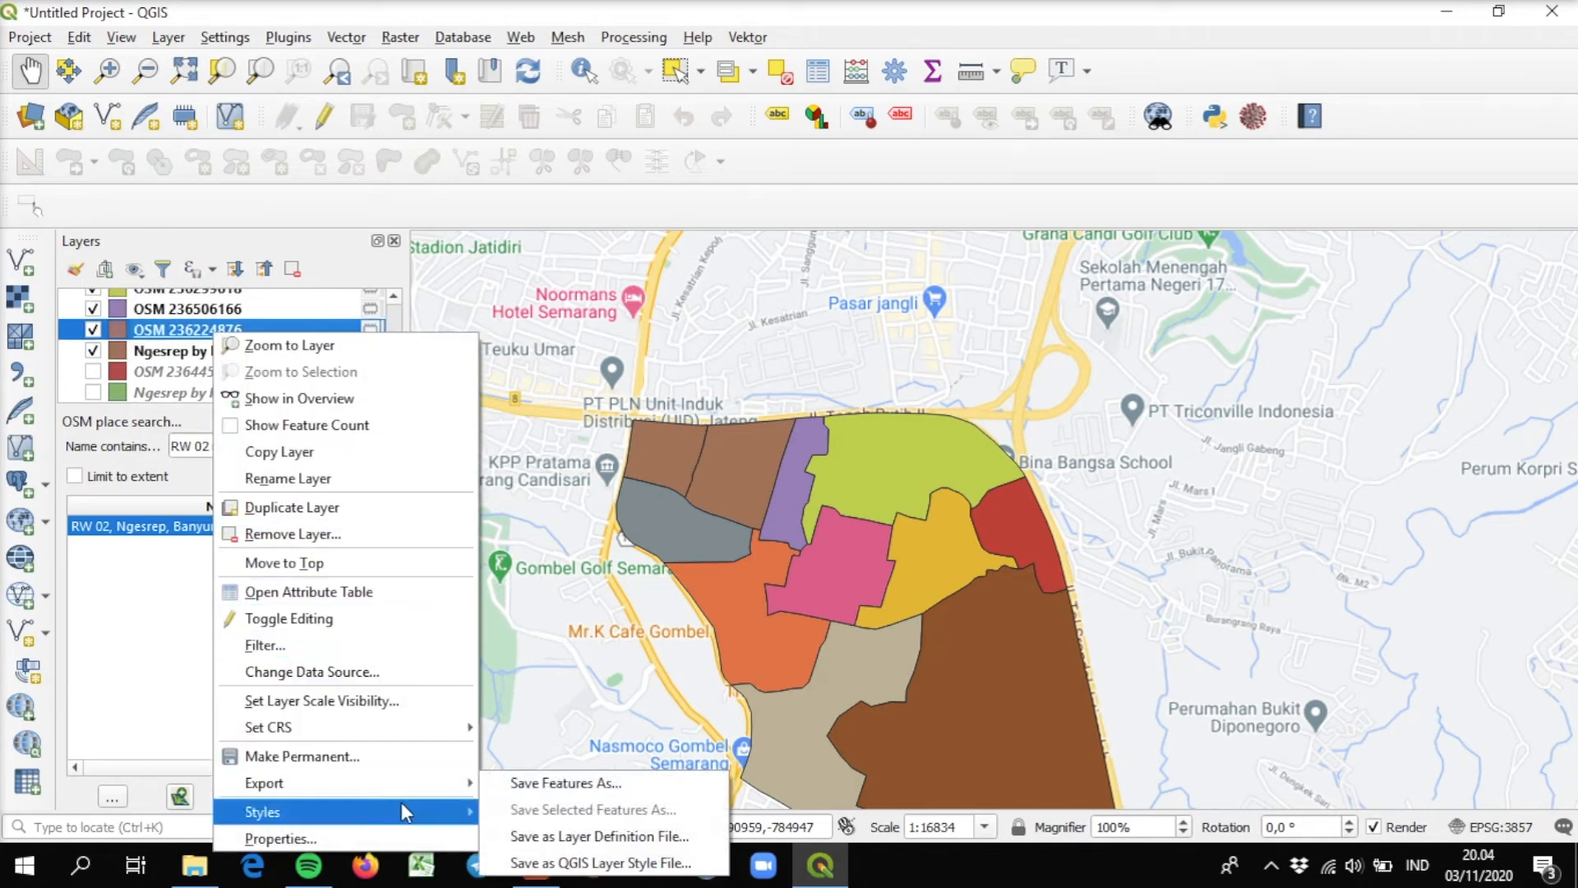
click(528, 784)
click(954, 194)
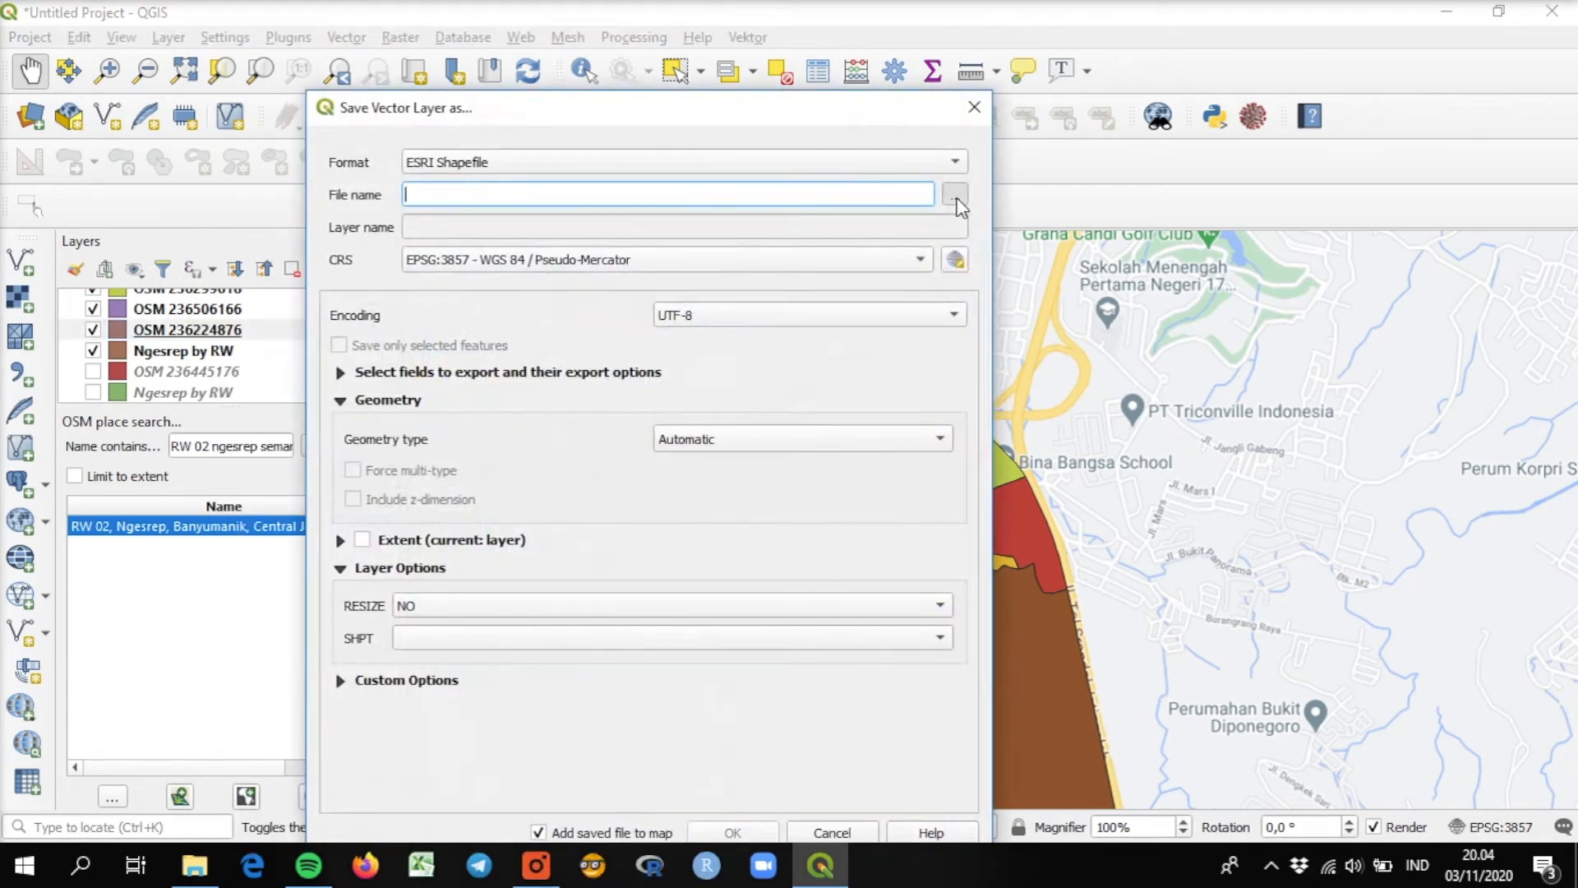
double_click(620, 335)
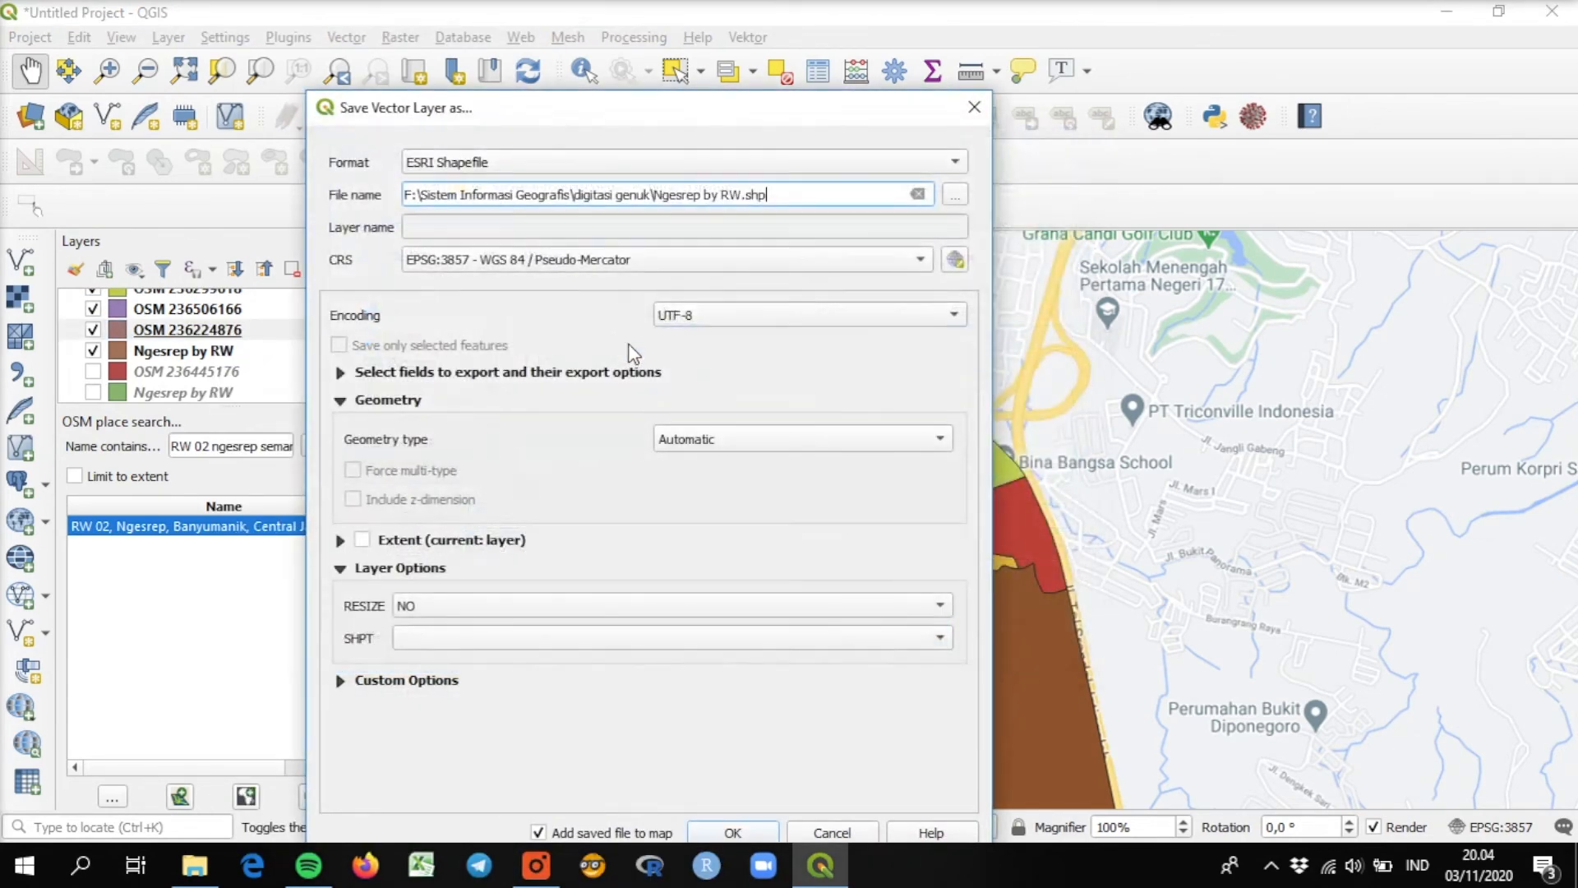
Choose the default CRS EPSG:4326 - WGS 84 for the OSM 236224876 export and append its features to the shapefile.
click(493, 259)
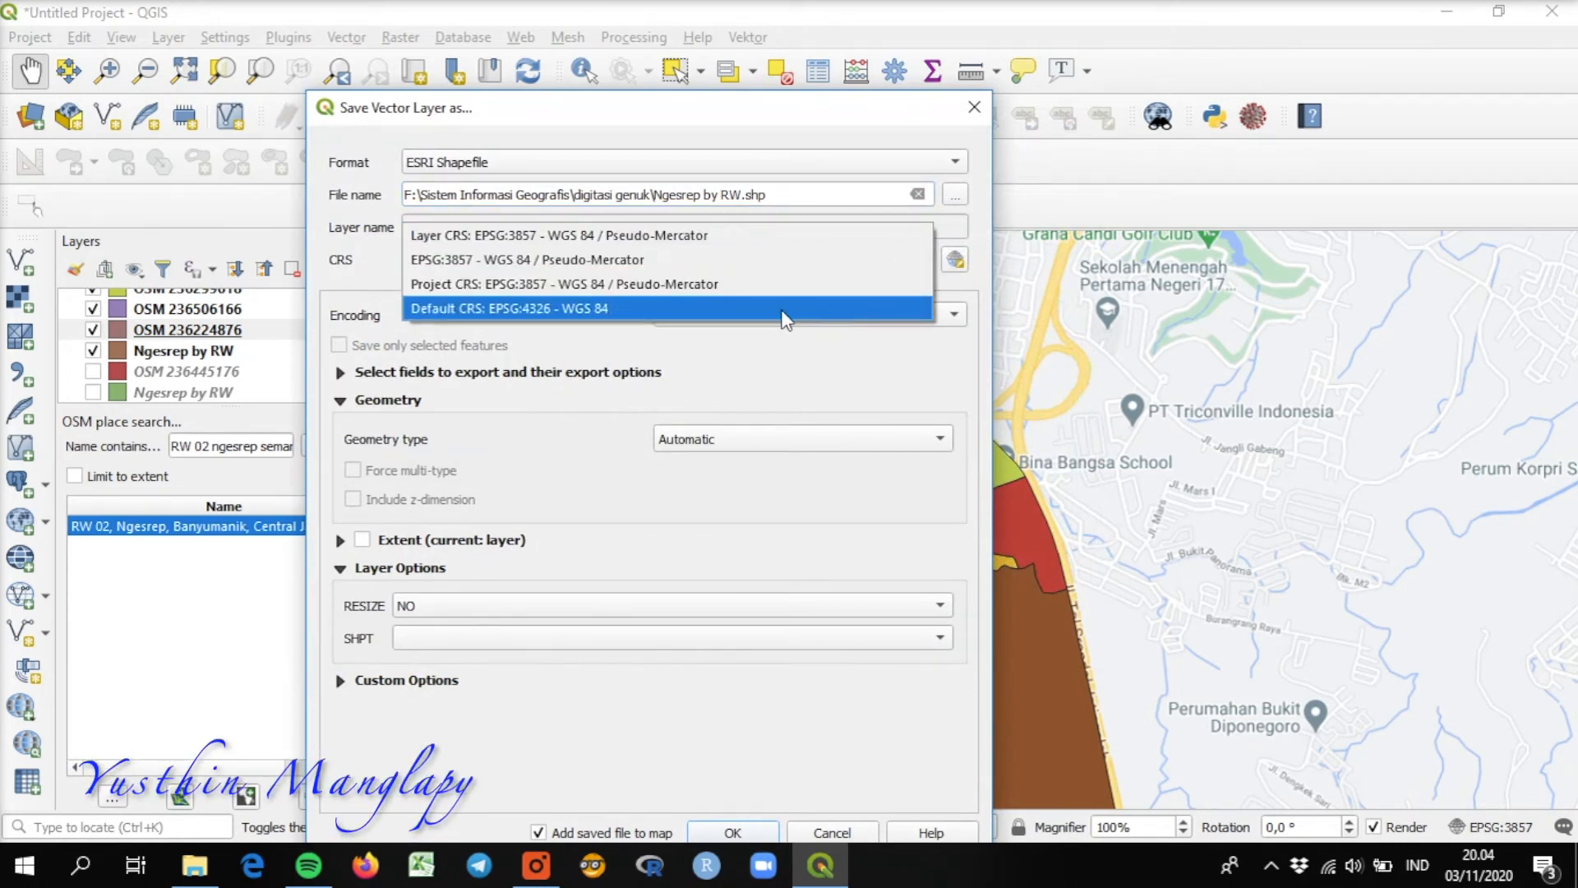
click(782, 309)
click(727, 832)
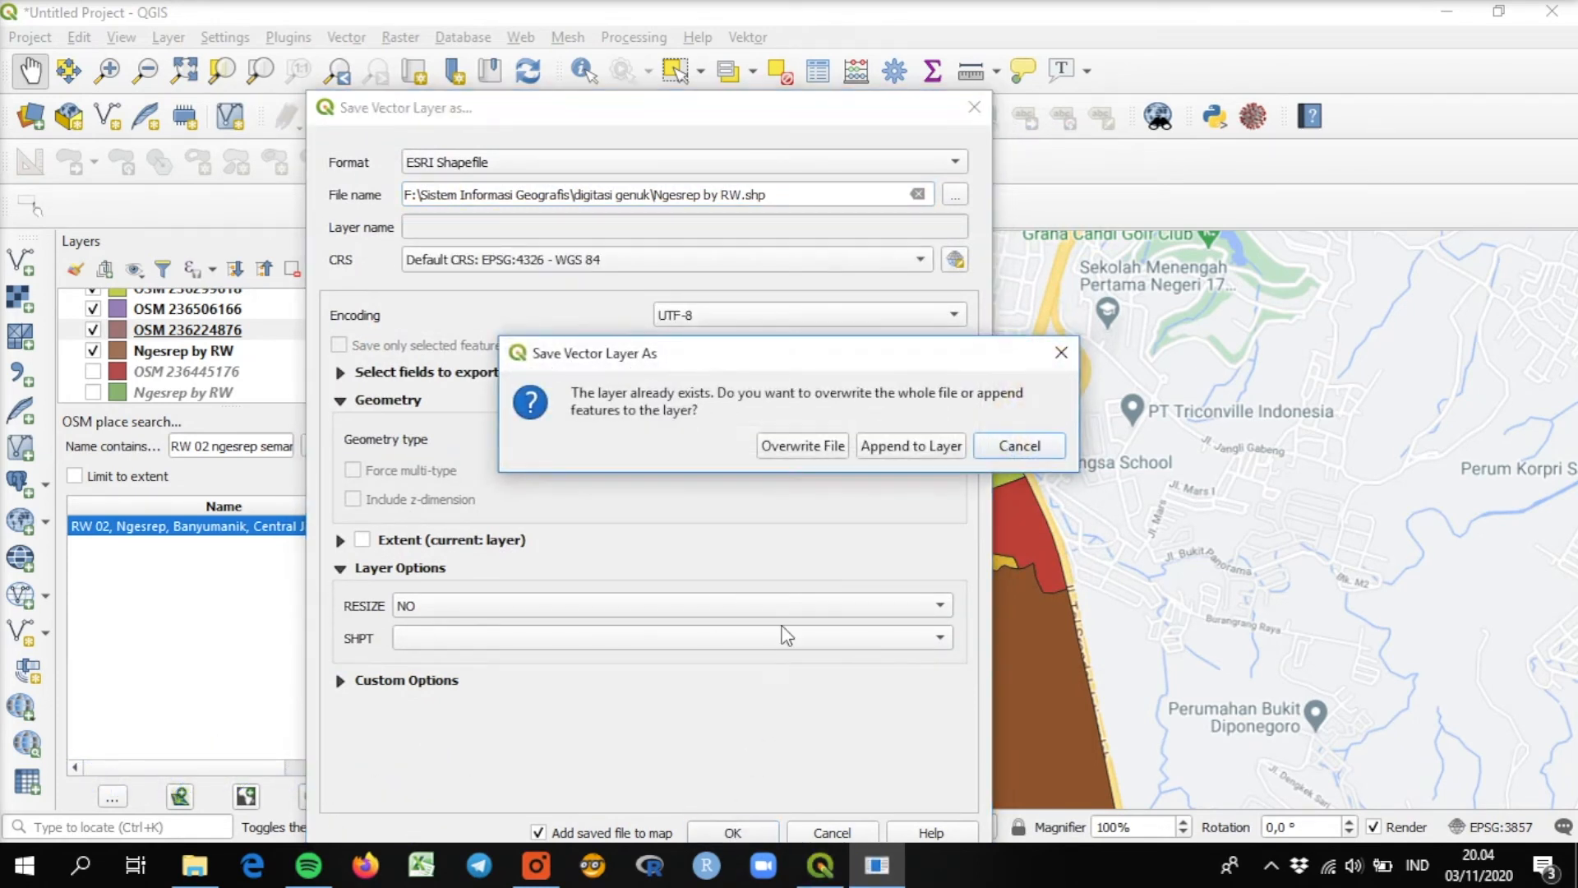
click(939, 447)
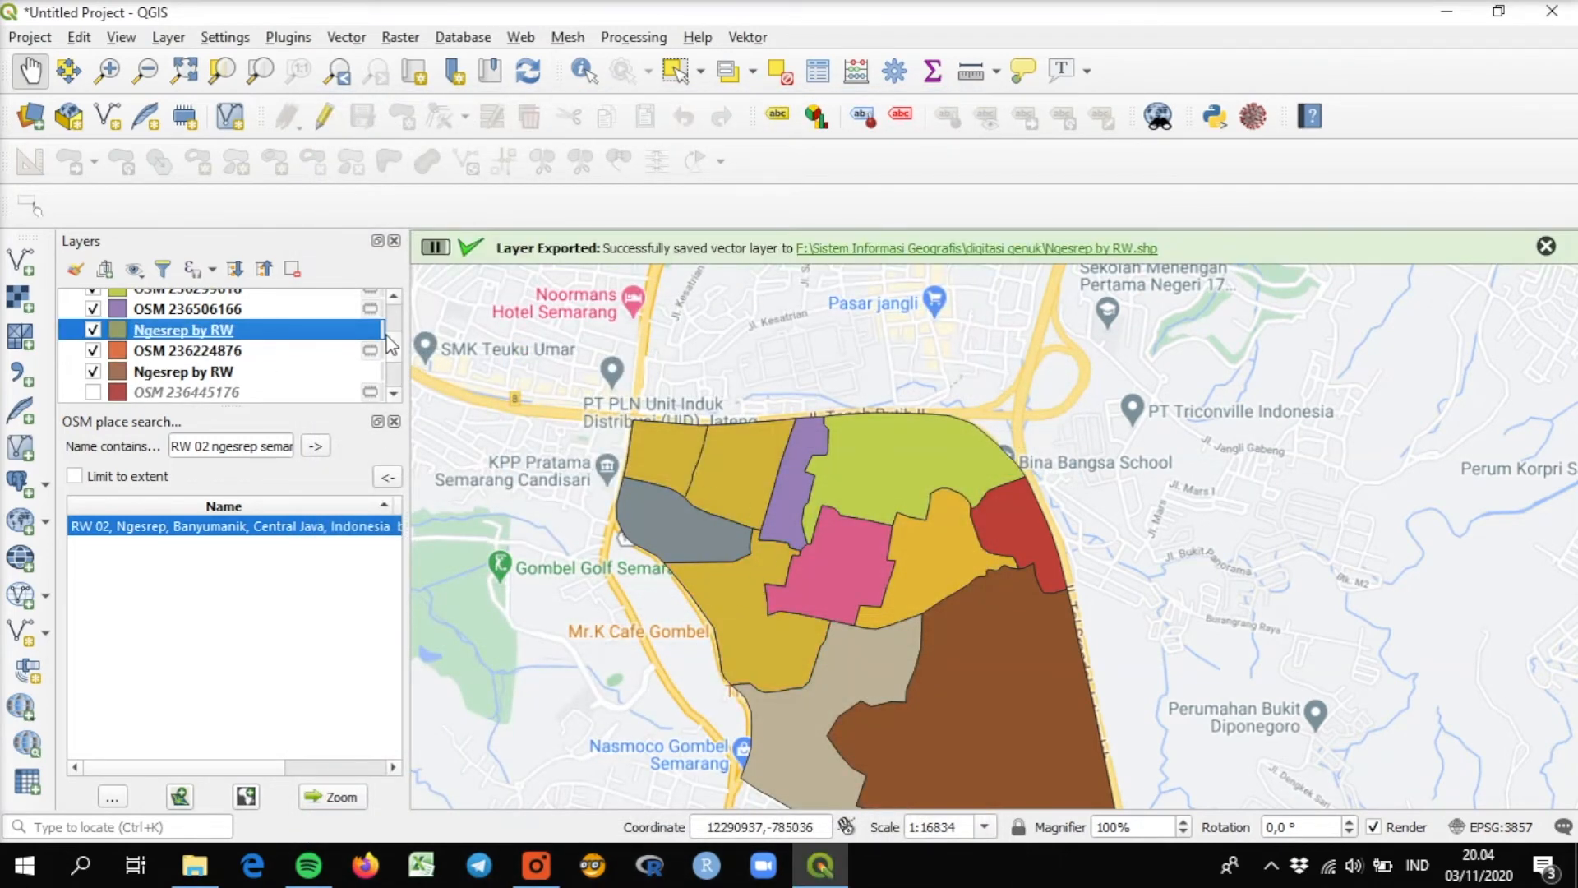
Hide the exported OSM 236224876 layer and the older Ngesrep by RW layer beneath it.
click(96, 371)
click(94, 352)
click(93, 370)
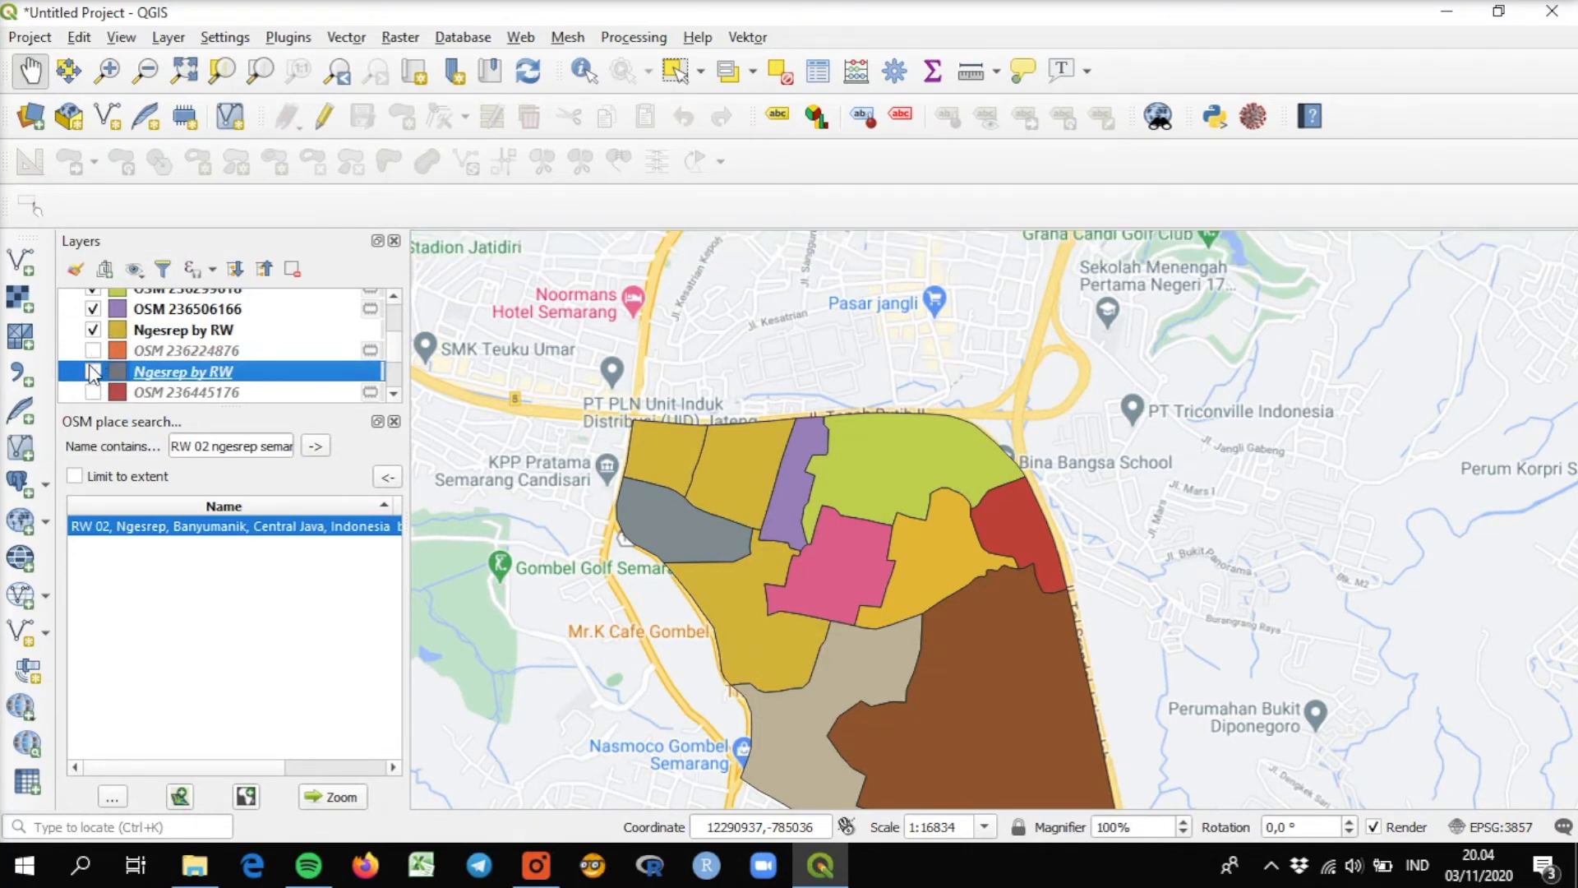
Hide the remaining individual OSM boundary layers, from OSM 236506166 up to OSM 236463294.
click(95, 310)
click(395, 294)
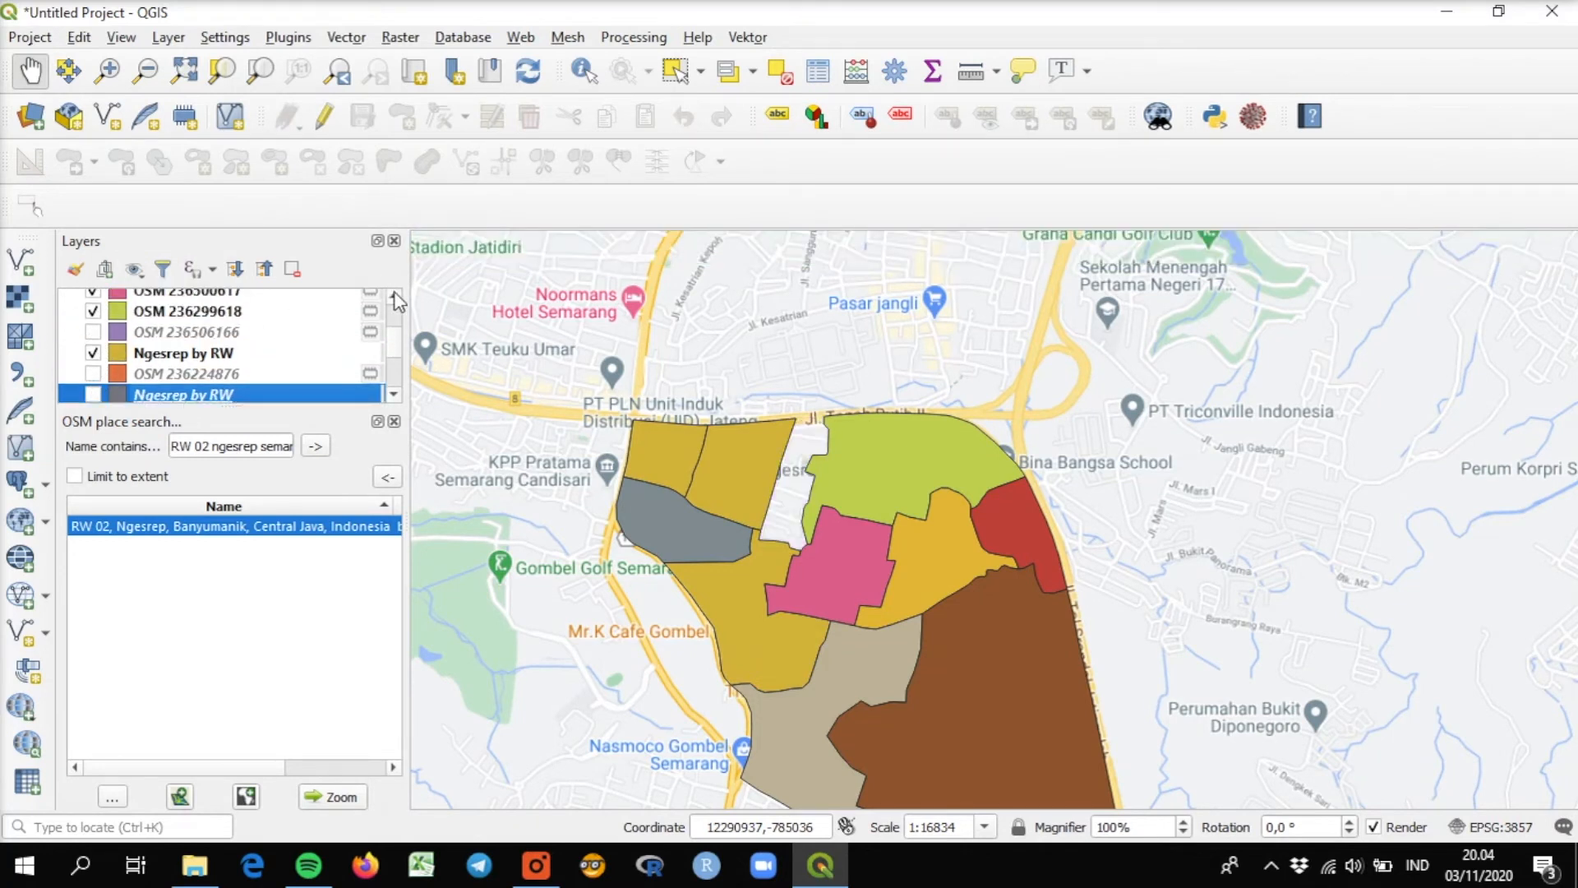
click(100, 387)
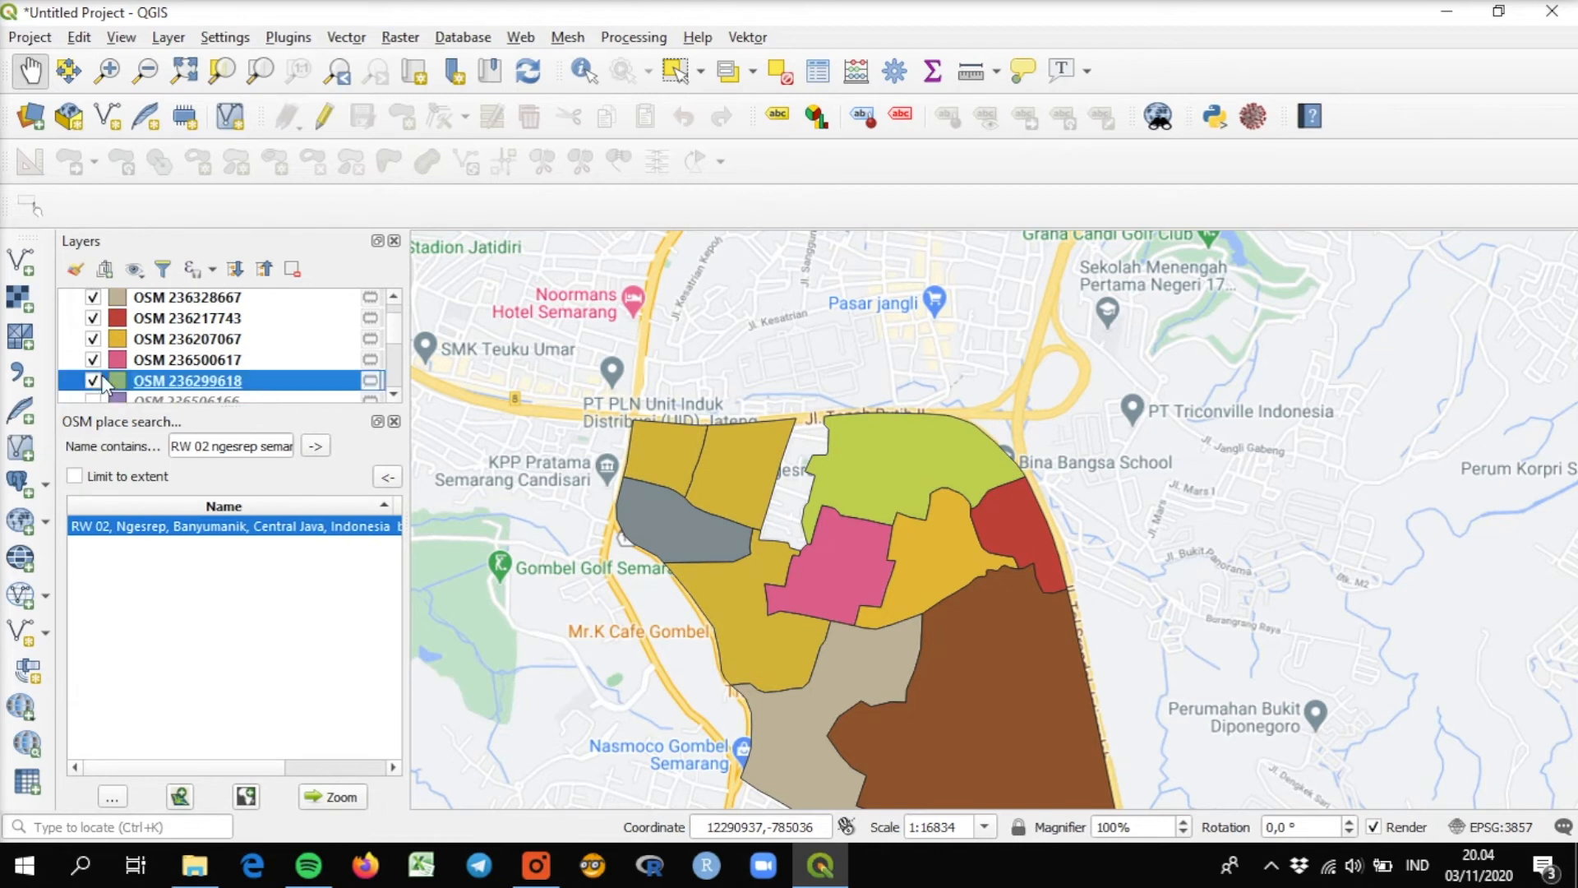
click(92, 381)
click(93, 360)
click(92, 338)
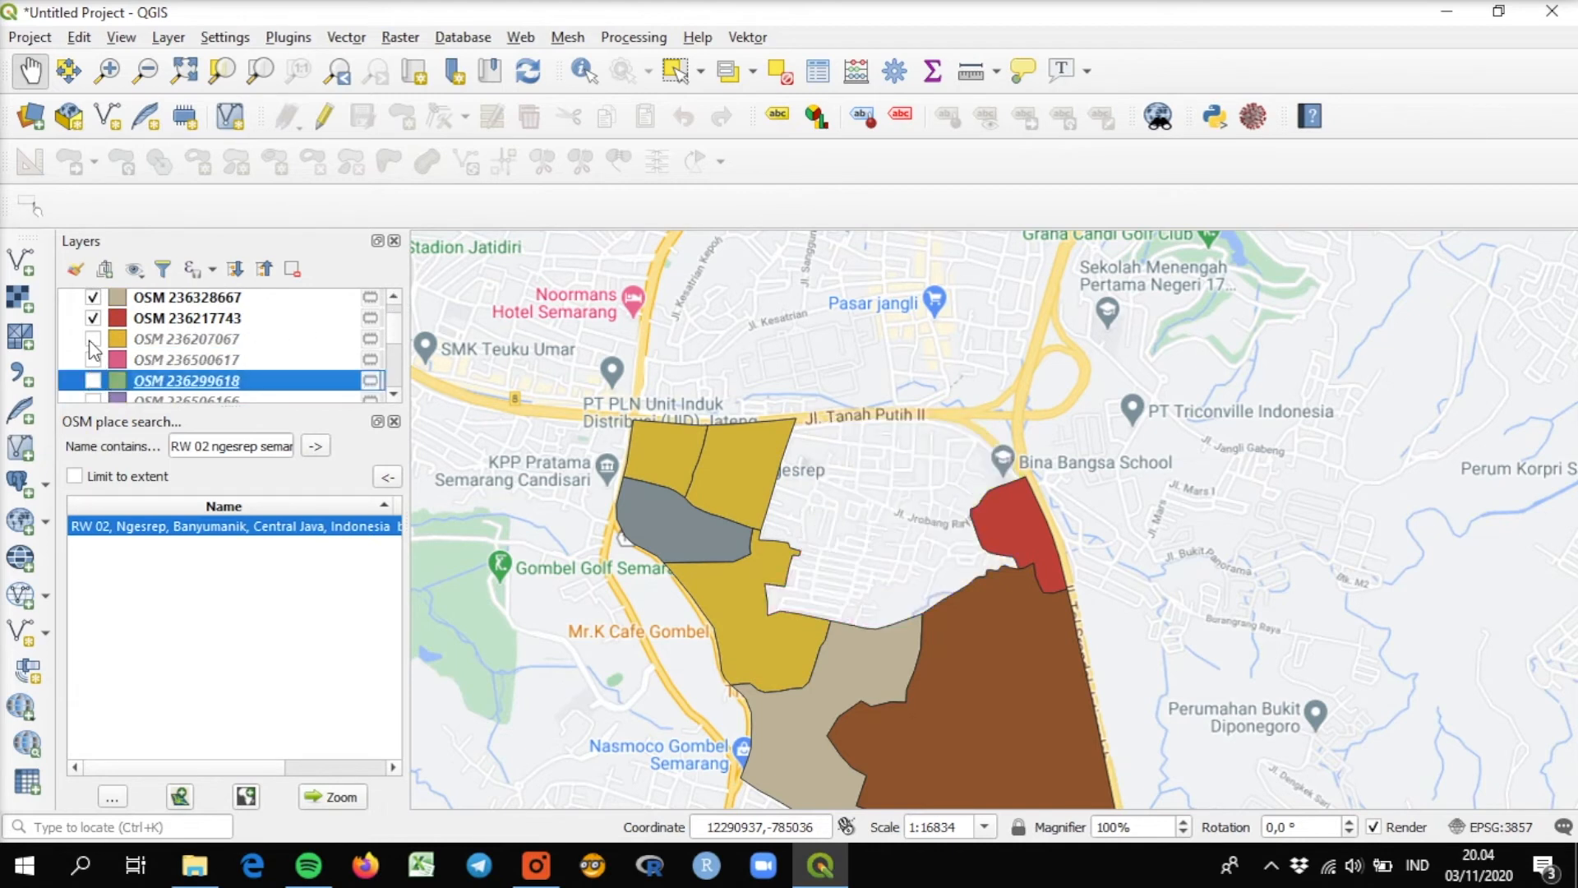
click(94, 318)
click(93, 298)
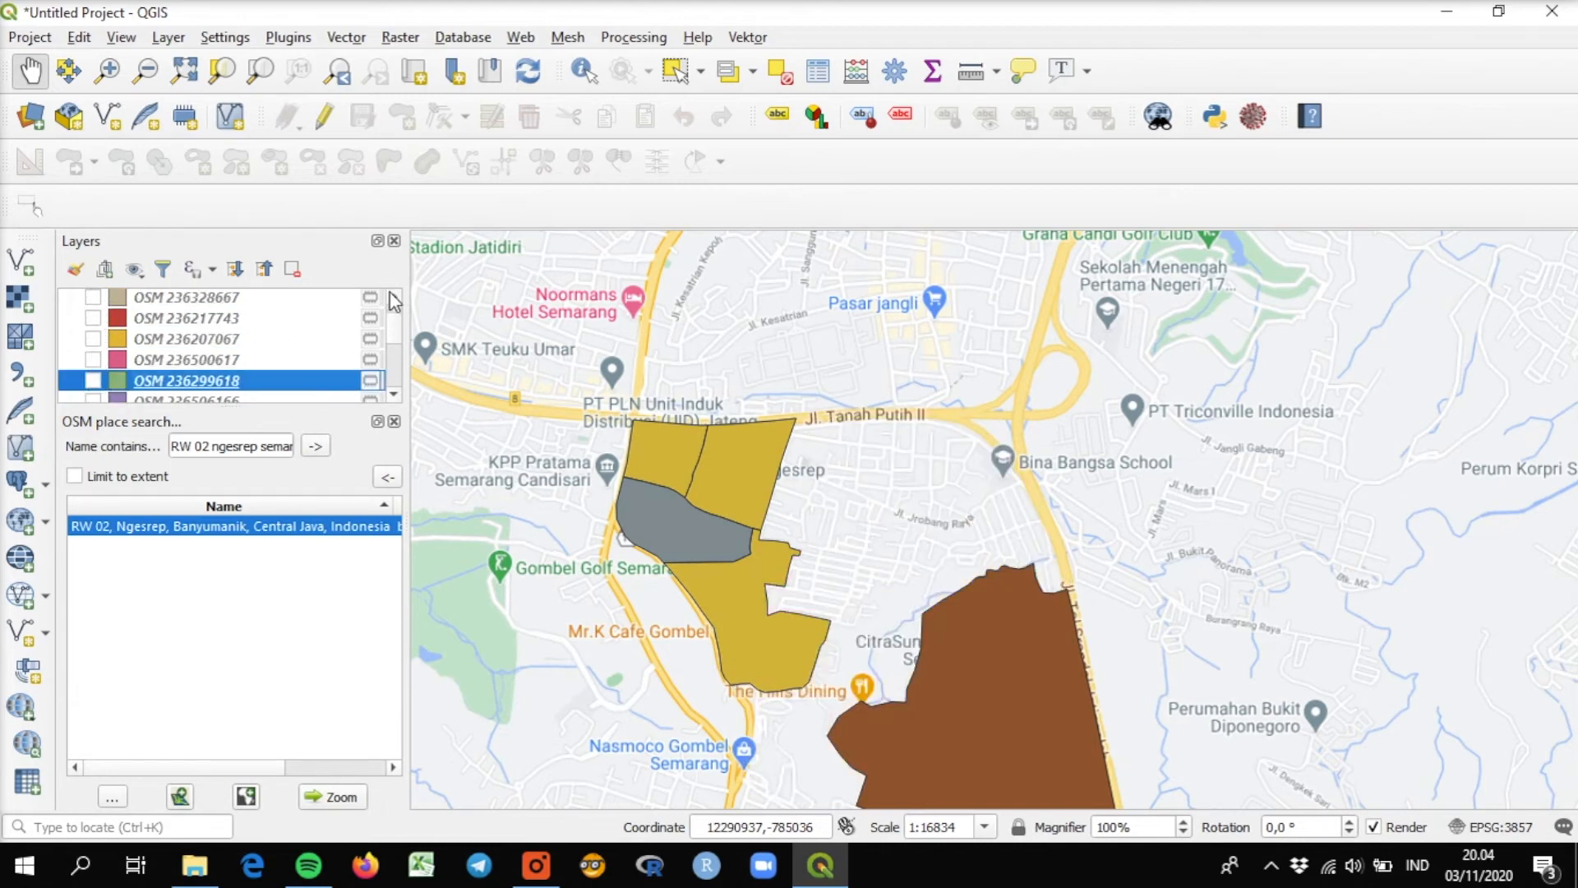
click(395, 297)
click(395, 297)
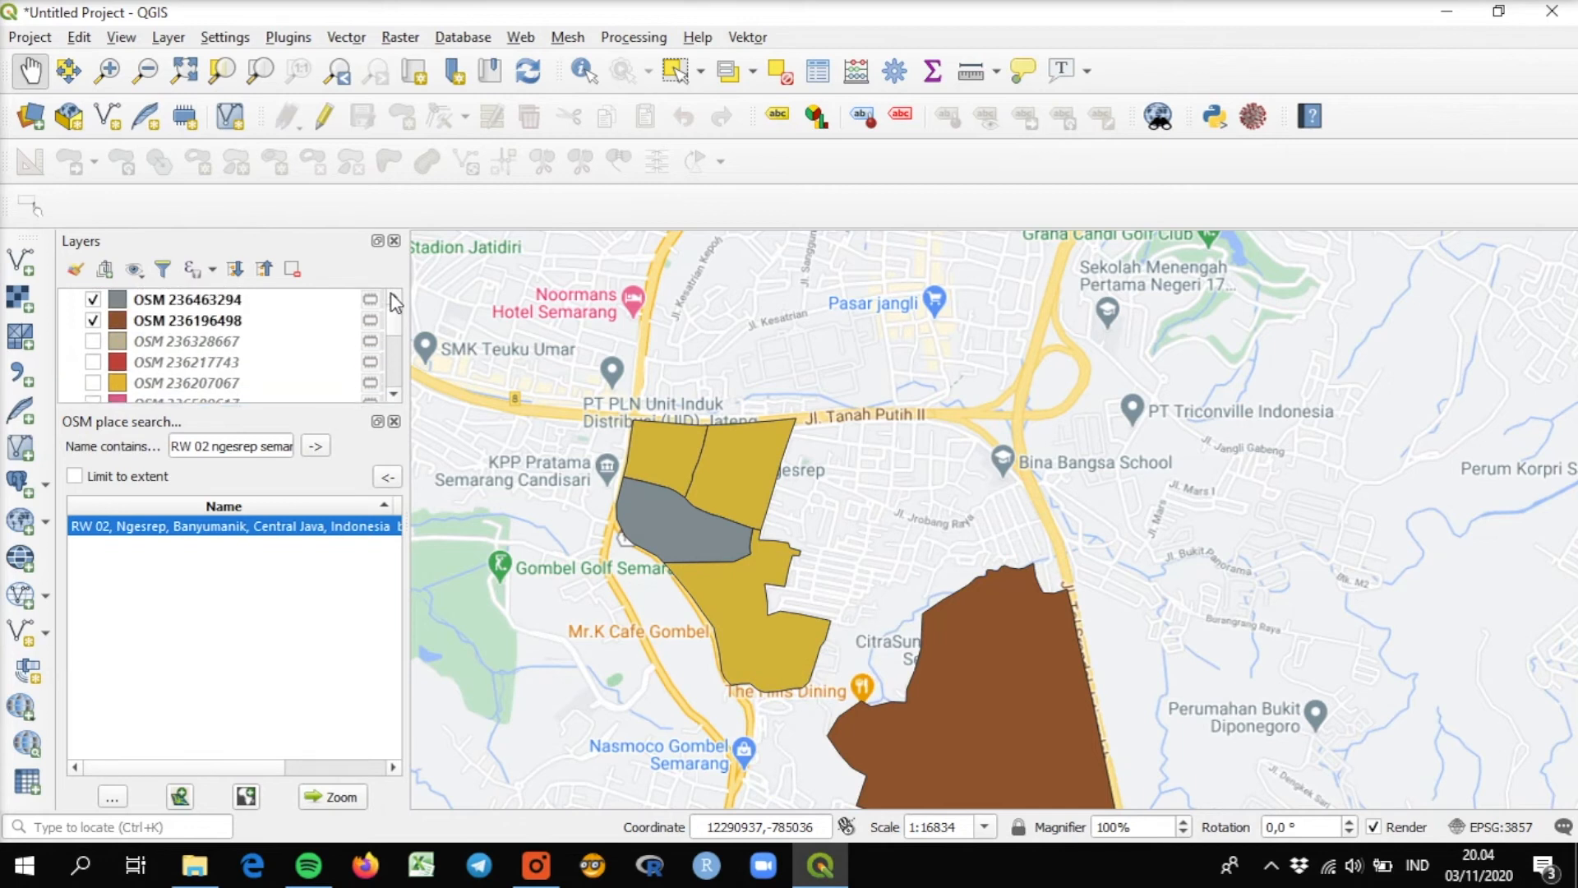
click(93, 320)
click(92, 300)
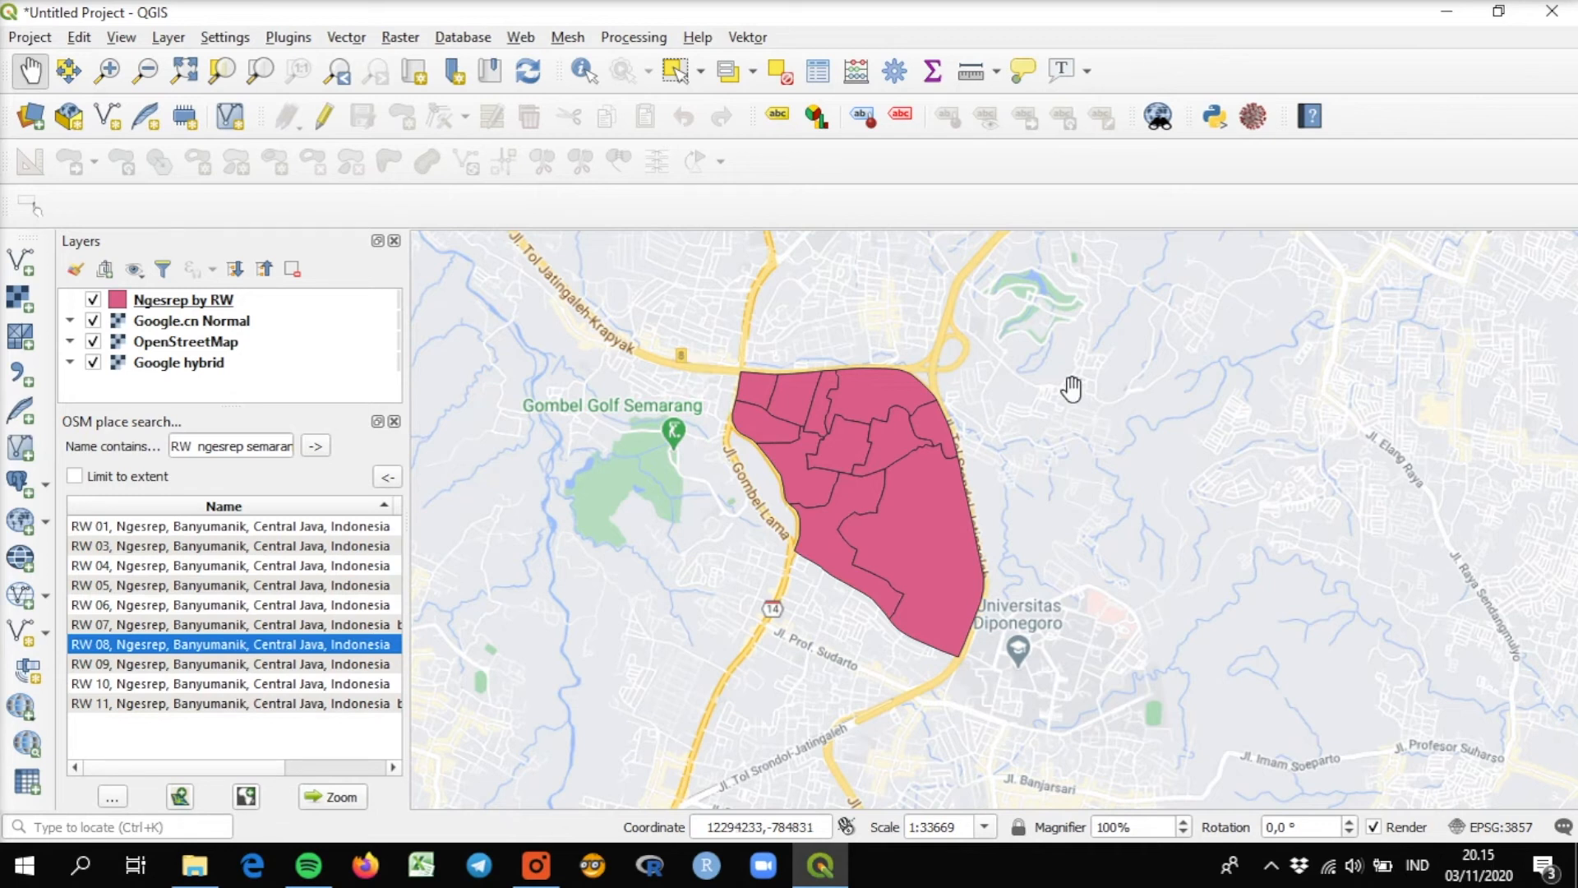
Look over the northern edge of the Ngesrep area and search OSM places for "jl jangli krajan barat".
drag(956, 387, 862, 419)
scroll(852, 514, up, 2)
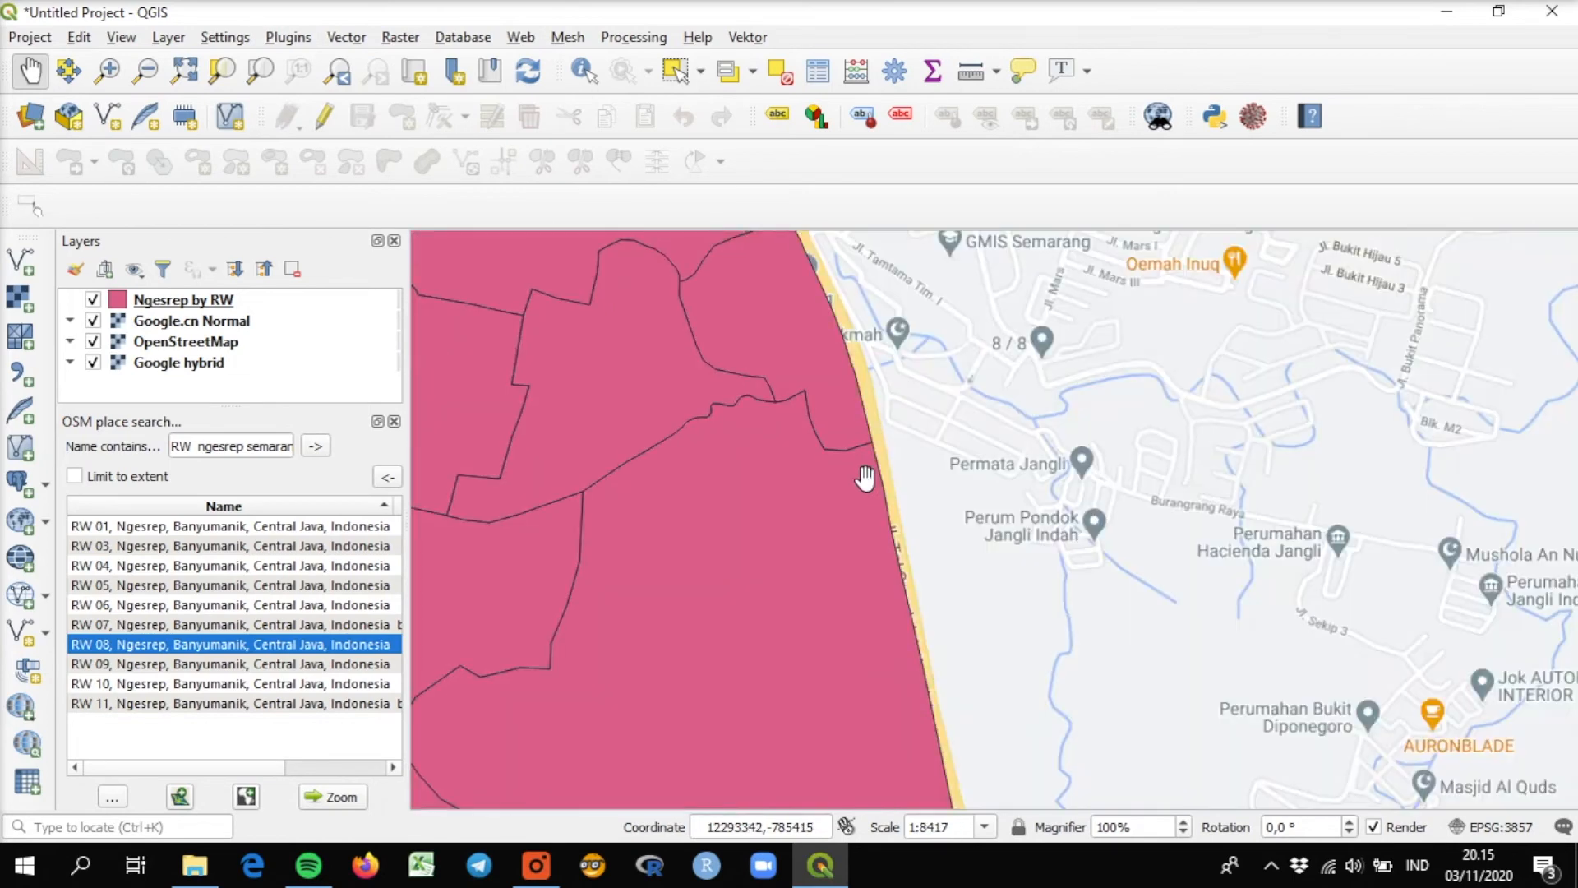
drag(793, 419, 945, 746)
drag(691, 434, 835, 560)
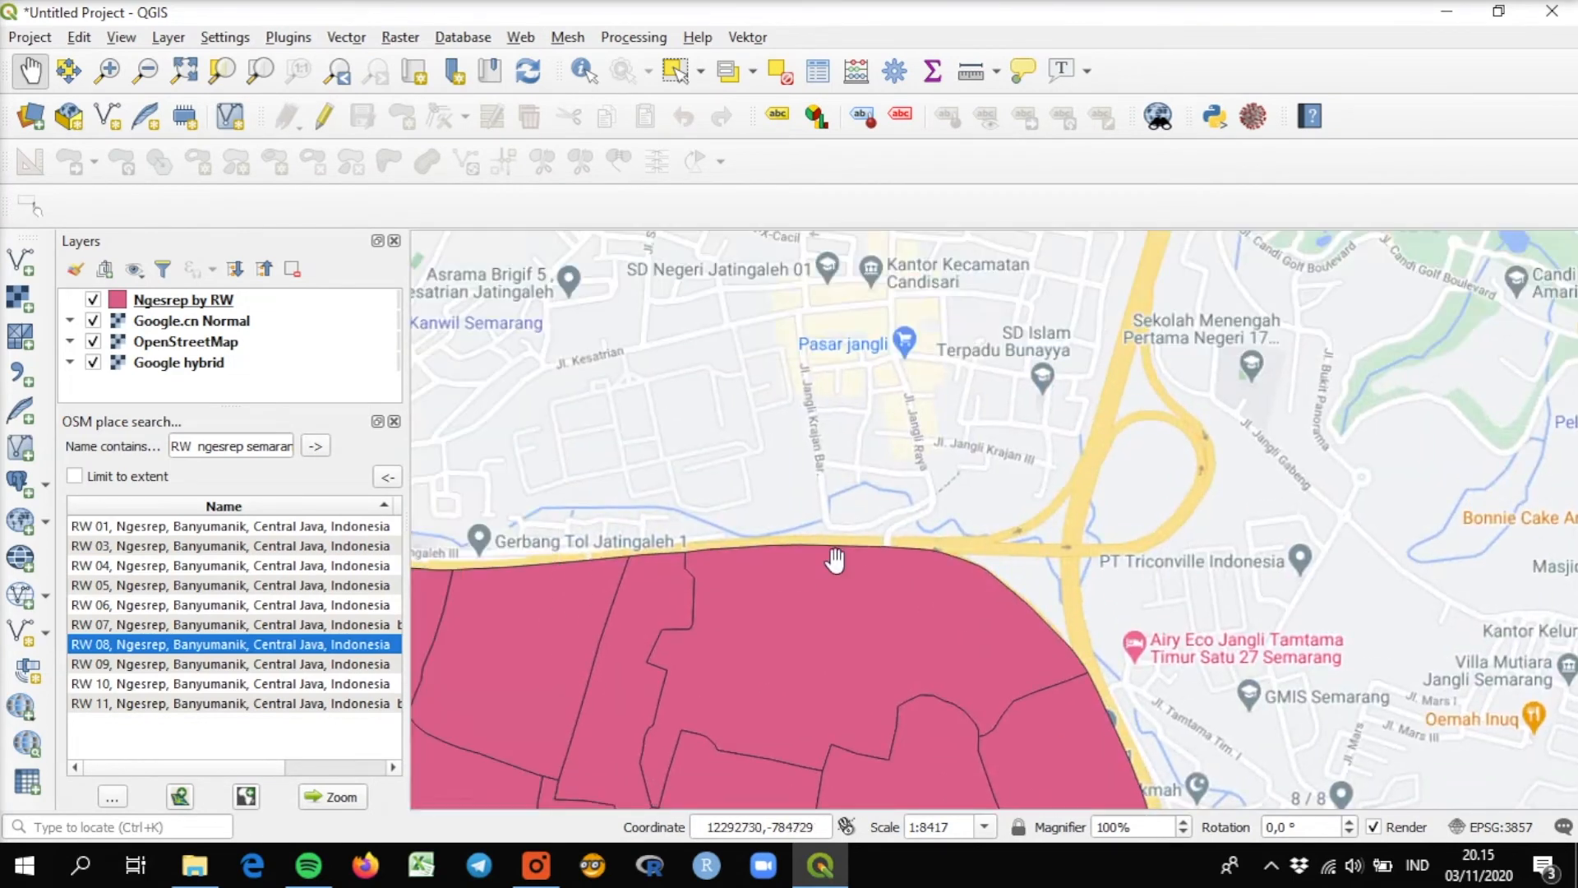
drag(782, 472, 803, 553)
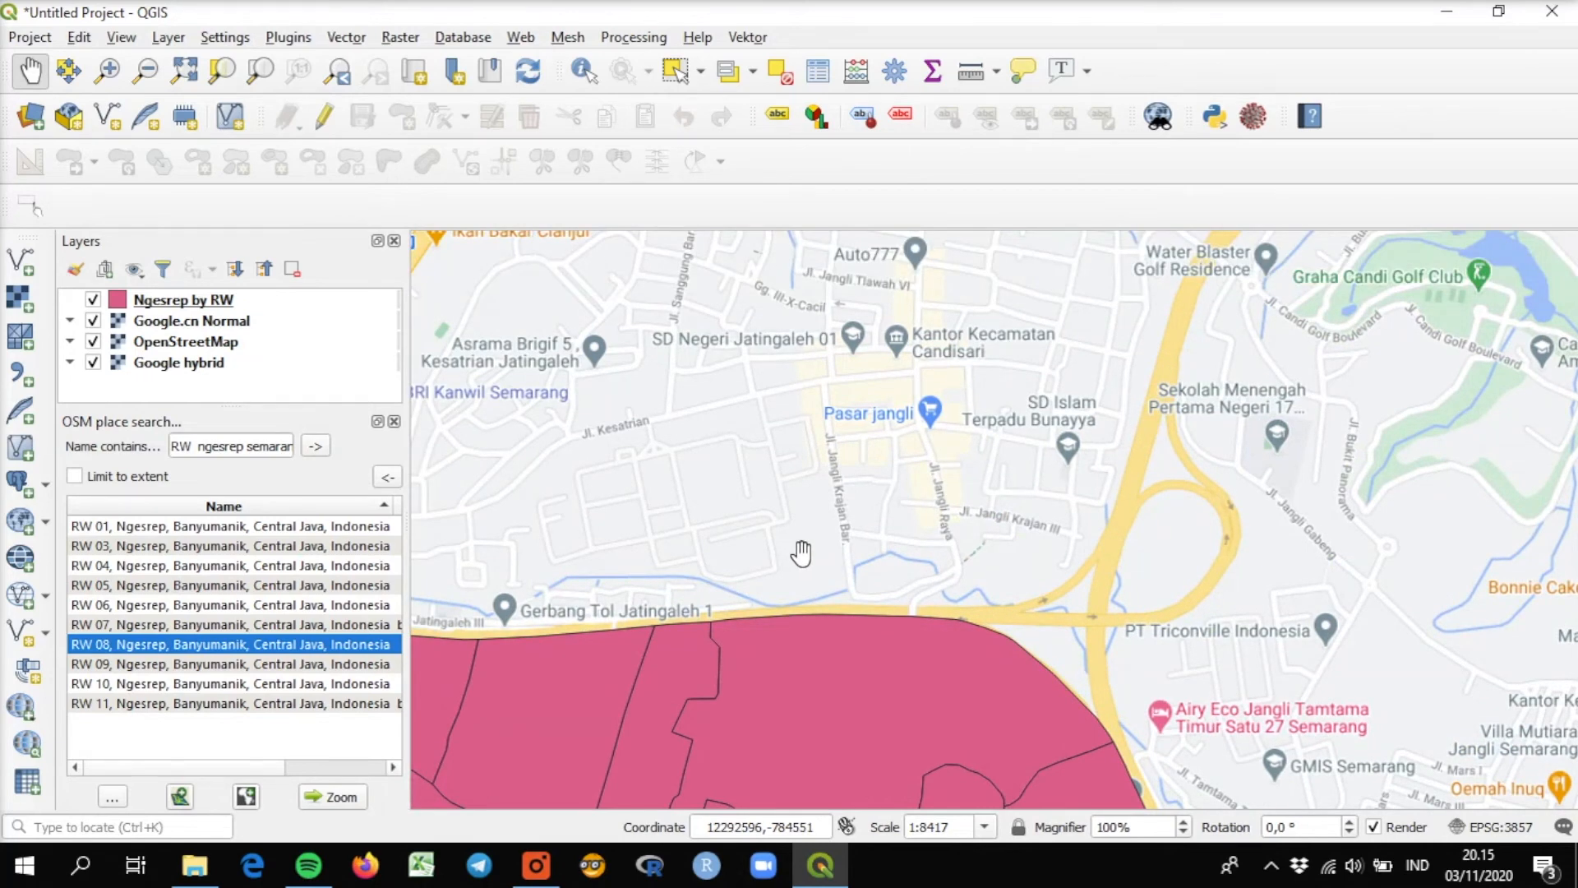
drag(281, 445, 293, 445)
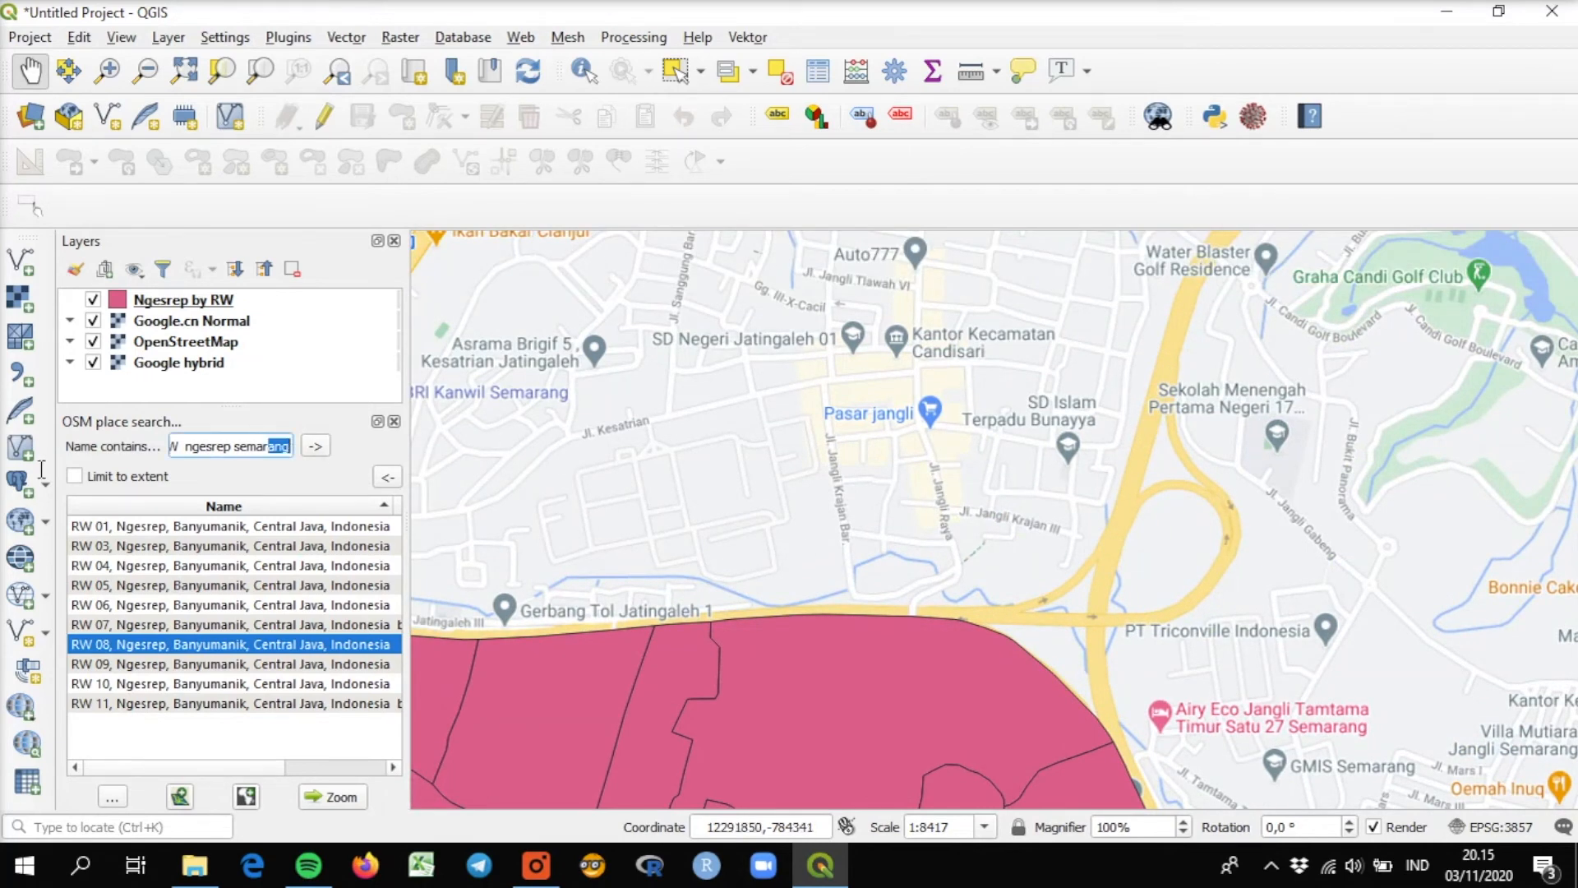
key(BackSpace)
key(BackSpace)
key(BackSpace)
key(BackSpace)
key(BackSpace)
key(BackSpace)
key(BackSpace)
key(BackSpace)
key(BackSpace)
key(BackSpace)
key(BackSpace)
key(BackSpace)
key(BackSpace)
key(BackSpace)
key(BackSpace)
key(BackSpace)
key(BackSpace)
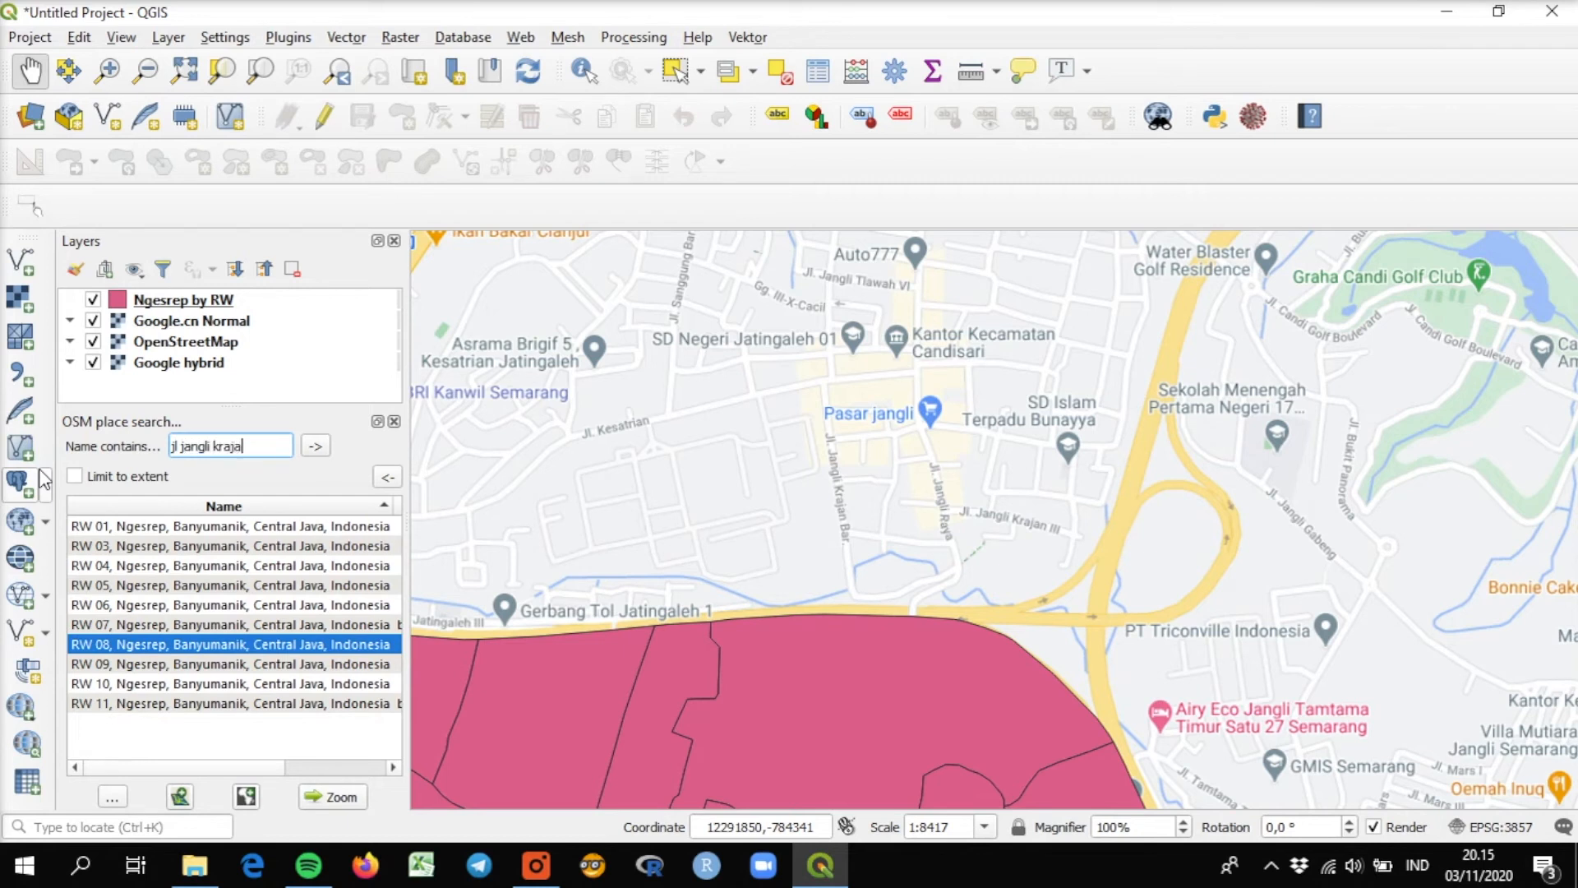
text(rat)
click(315, 448)
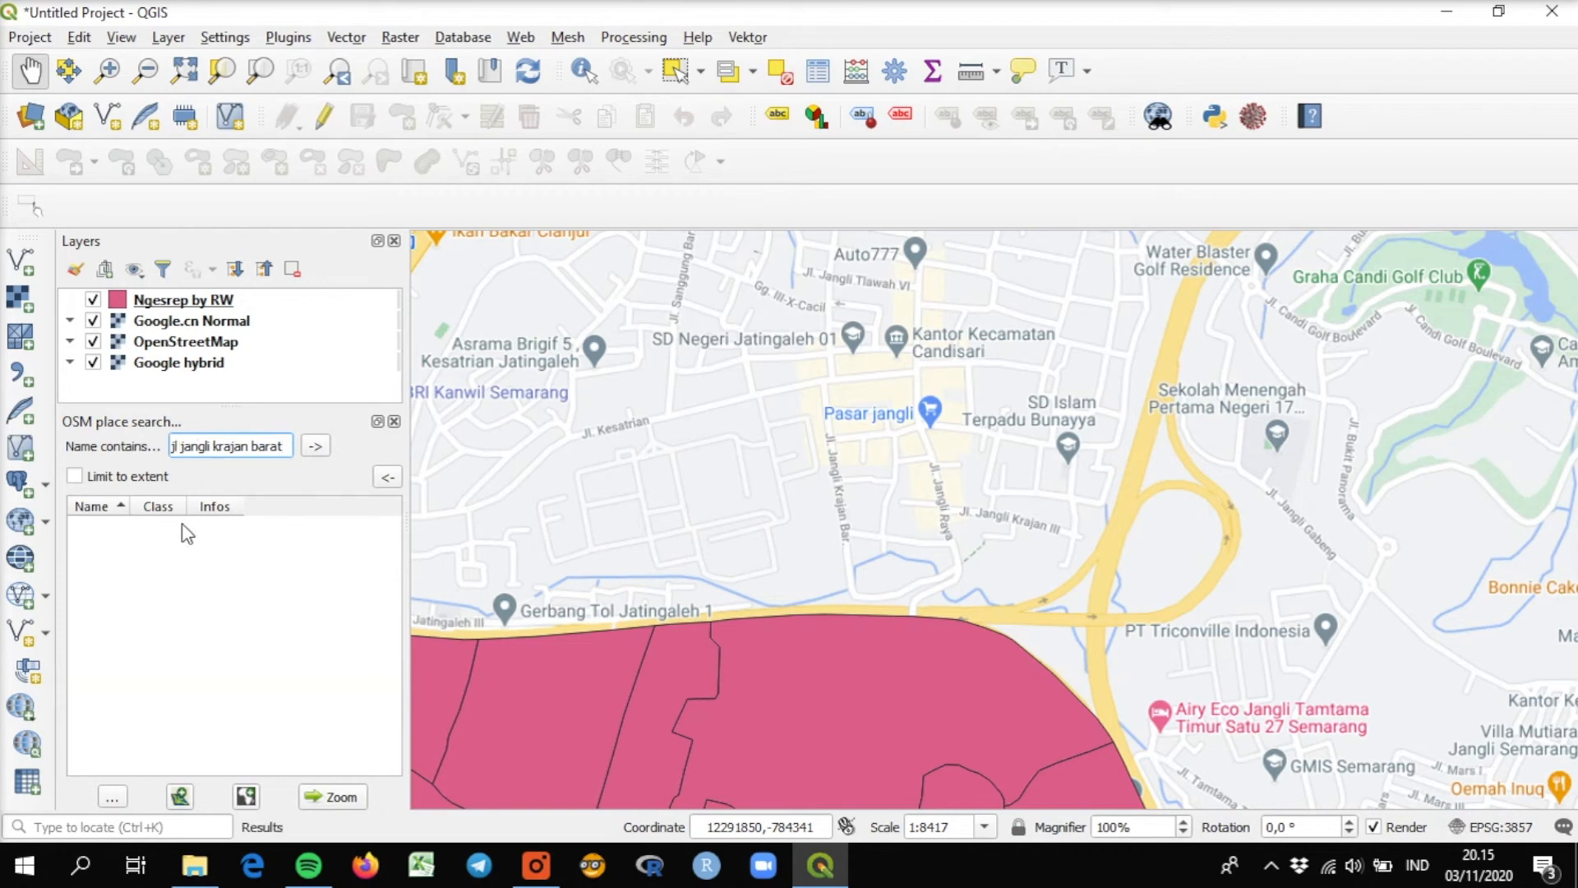
Drop the "jl" prefix, shorten "barat" to "bar" and search for "jangli krajan bar semarang".
key(Delete)
key(Delete)
key(Delete)
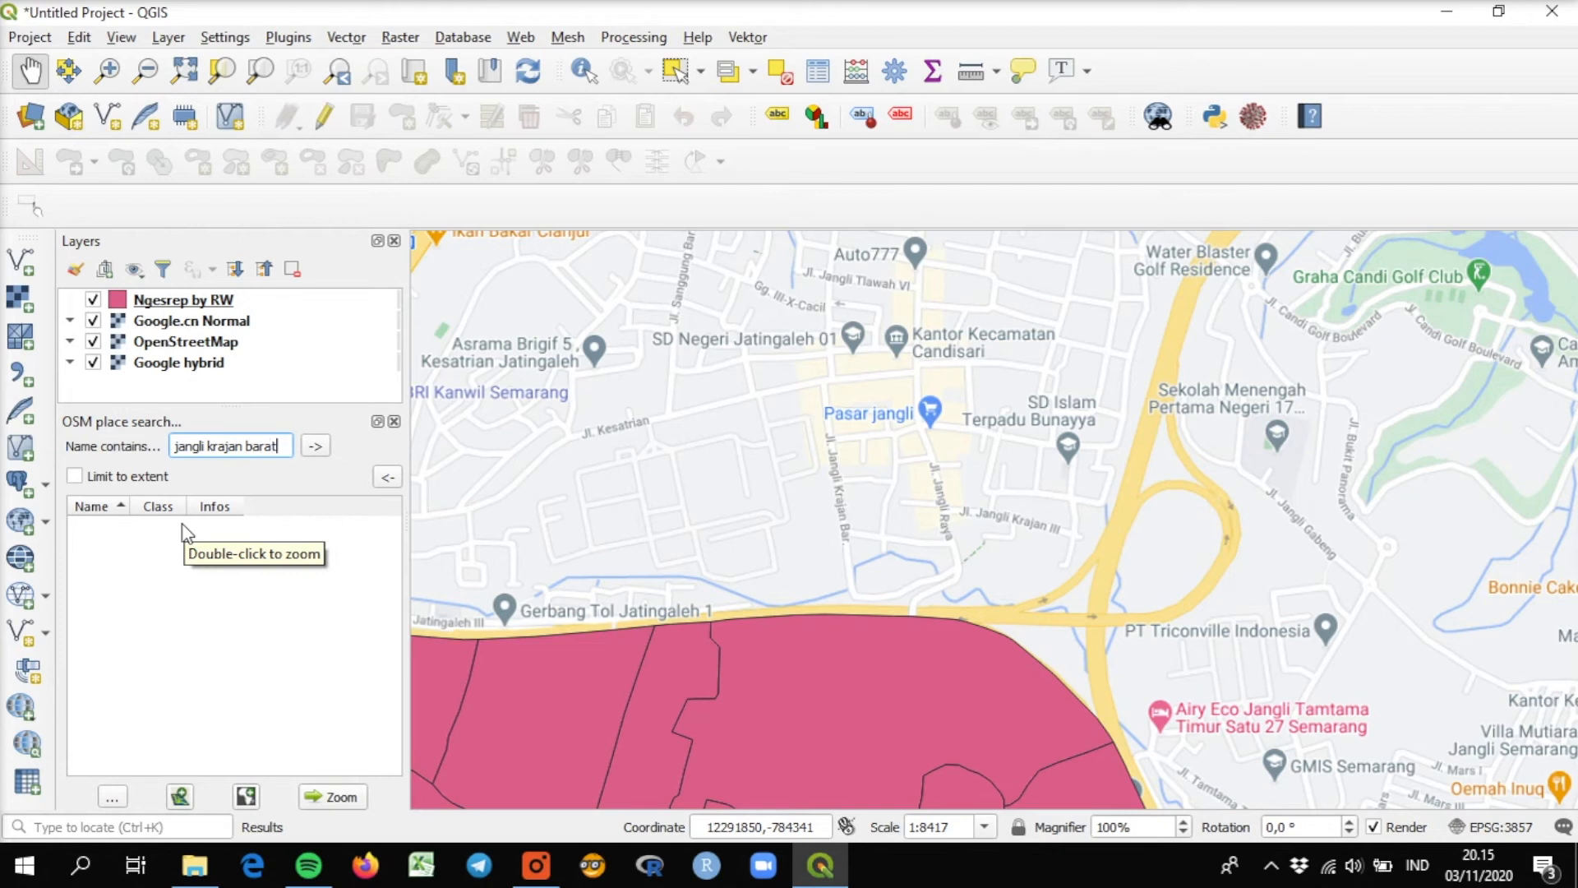
key(BackSpace)
key(BackSpace)
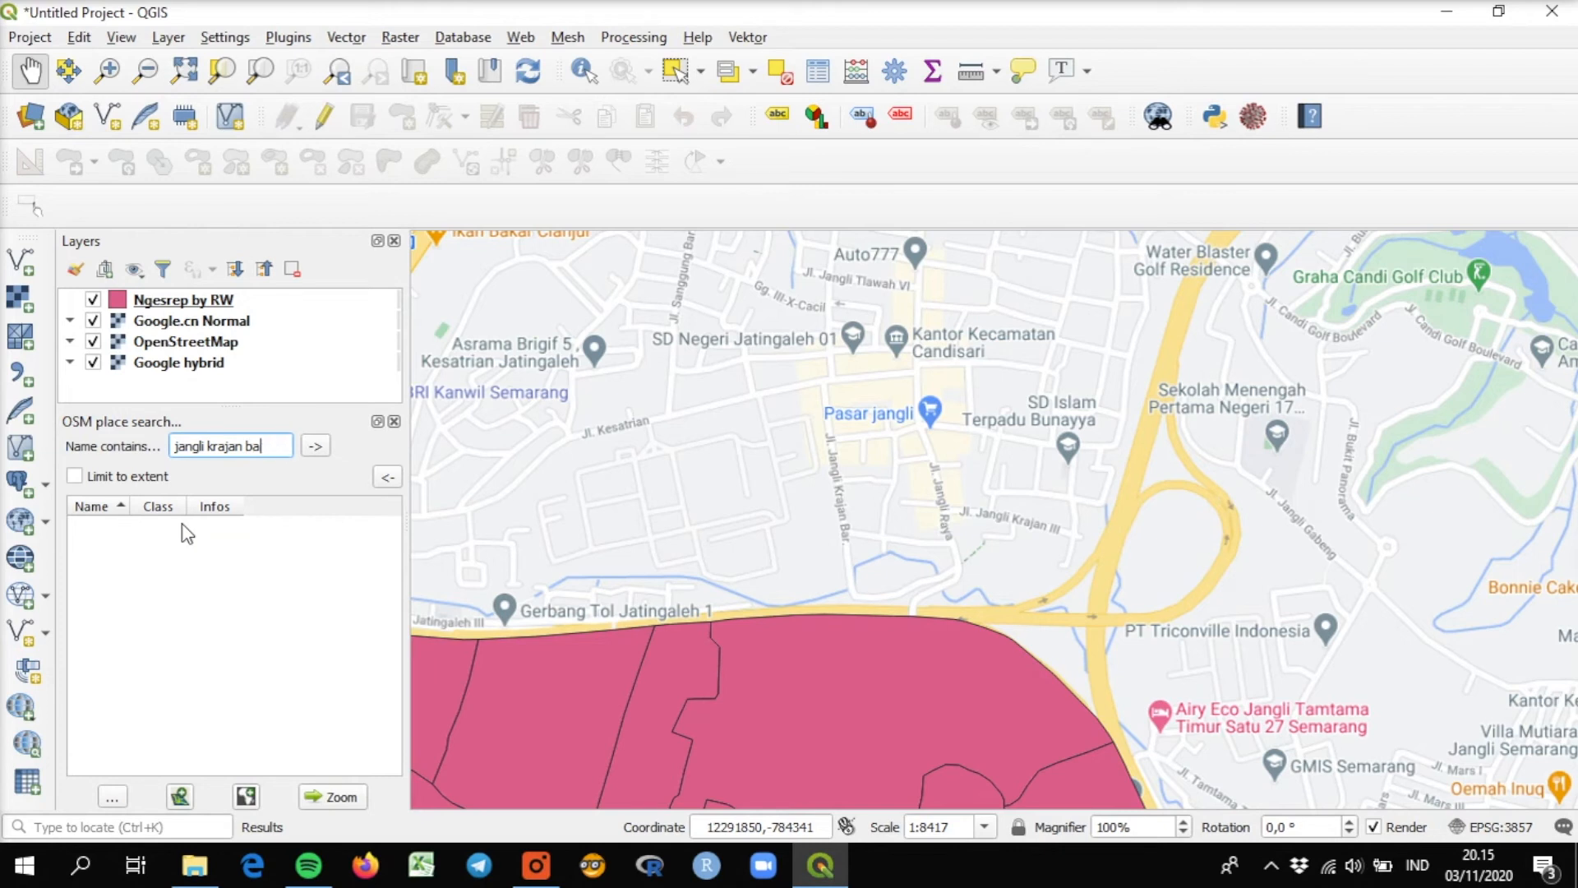
text(r semarang)
key(Return)
Reduce the place query to the street name alone and search for "jalan jangli".
key(BackSpace)
key(BackSpace)
key(BackSpace)
key(BackSpace)
key(BackSpace)
key(BackSpace)
key(BackSpace)
key(BackSpace)
key(BackSpace)
key(BackSpace)
key(BackSpace)
key(BackSpace)
key(BackSpace)
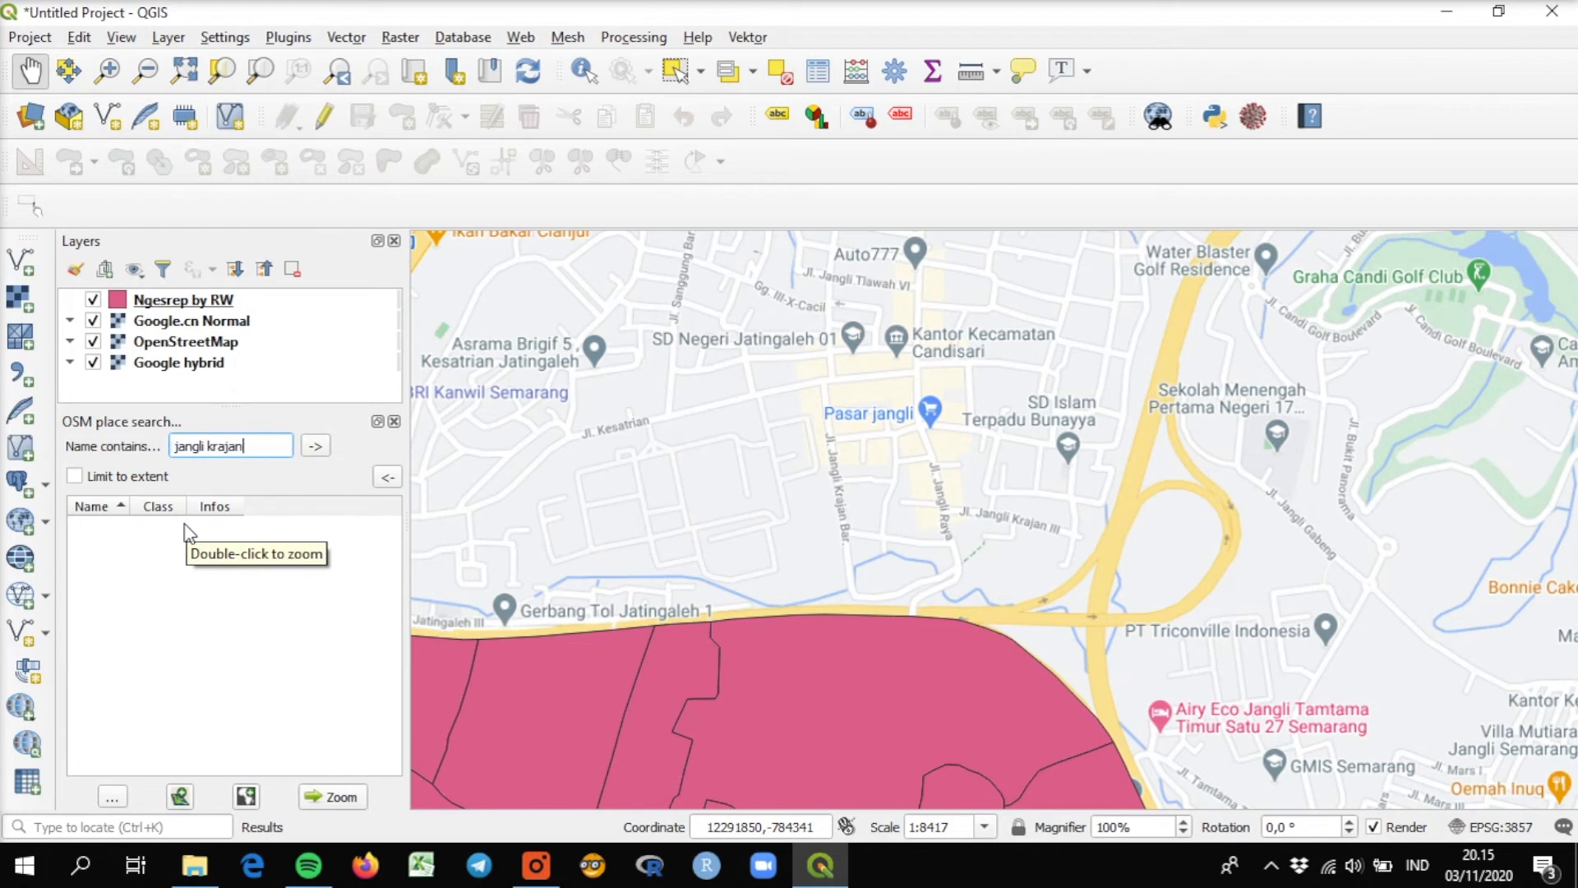
key(BackSpace)
key(BackSpace)
key(BackSpace)
key(BackSpace)
key(BackSpace)
key(BackSpace)
key(BackSpace)
key(BackSpace)
key(BackSpace)
key(BackSpace)
key(BackSpace)
key(BackSpace)
key(BackSpace)
text(jalan lang)
key(Return)
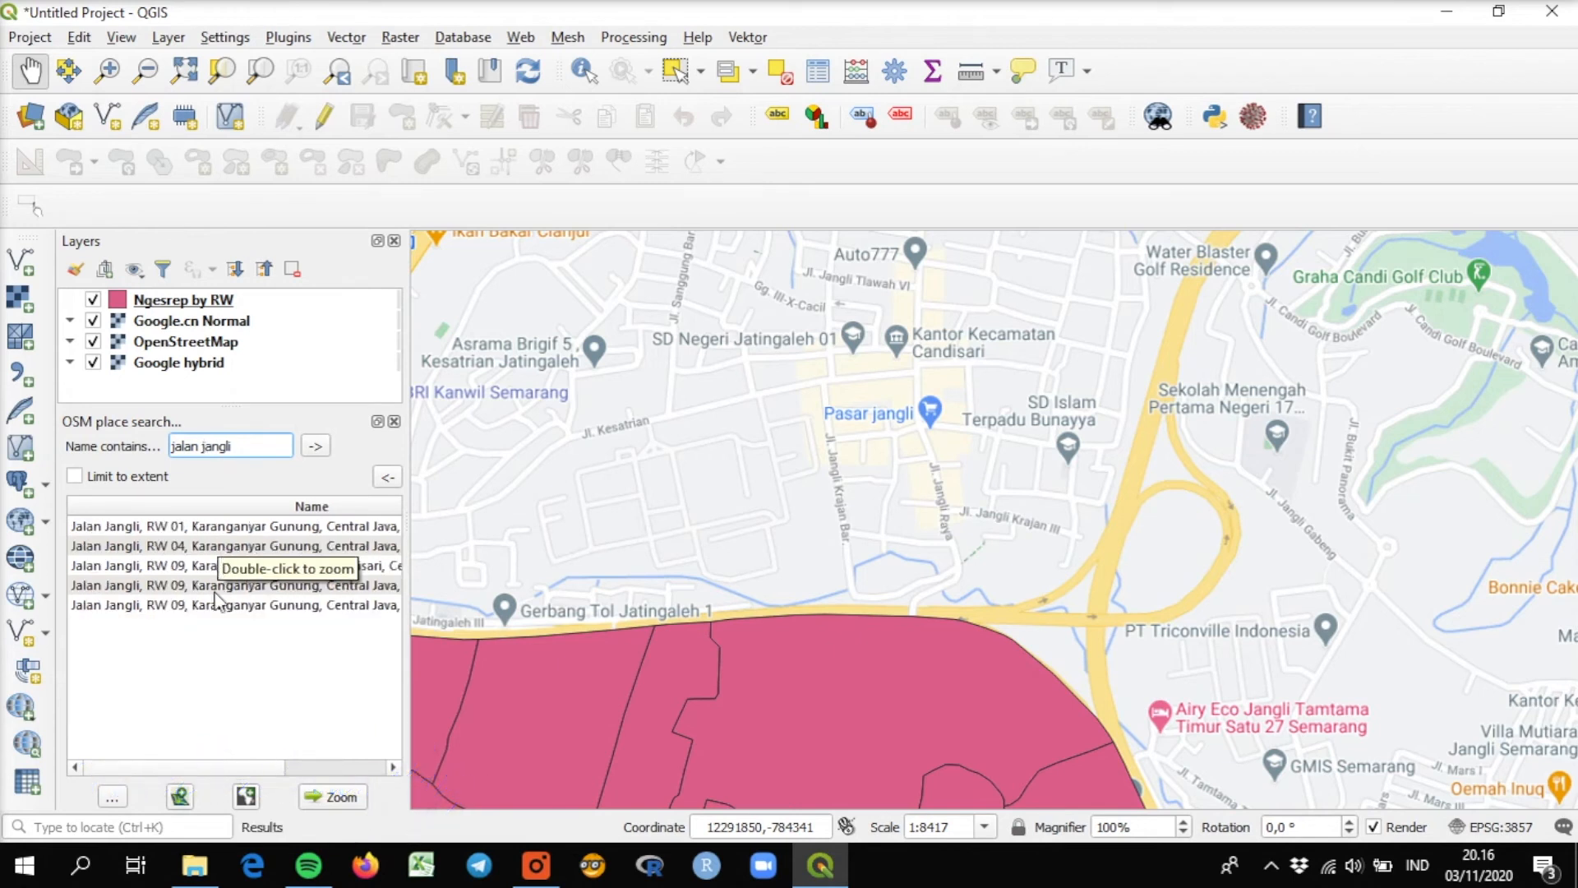
Zoom to the Jalan Jangli, RW 01, Karanganyar Gunung result and add its geometry as a layer.
click(251, 528)
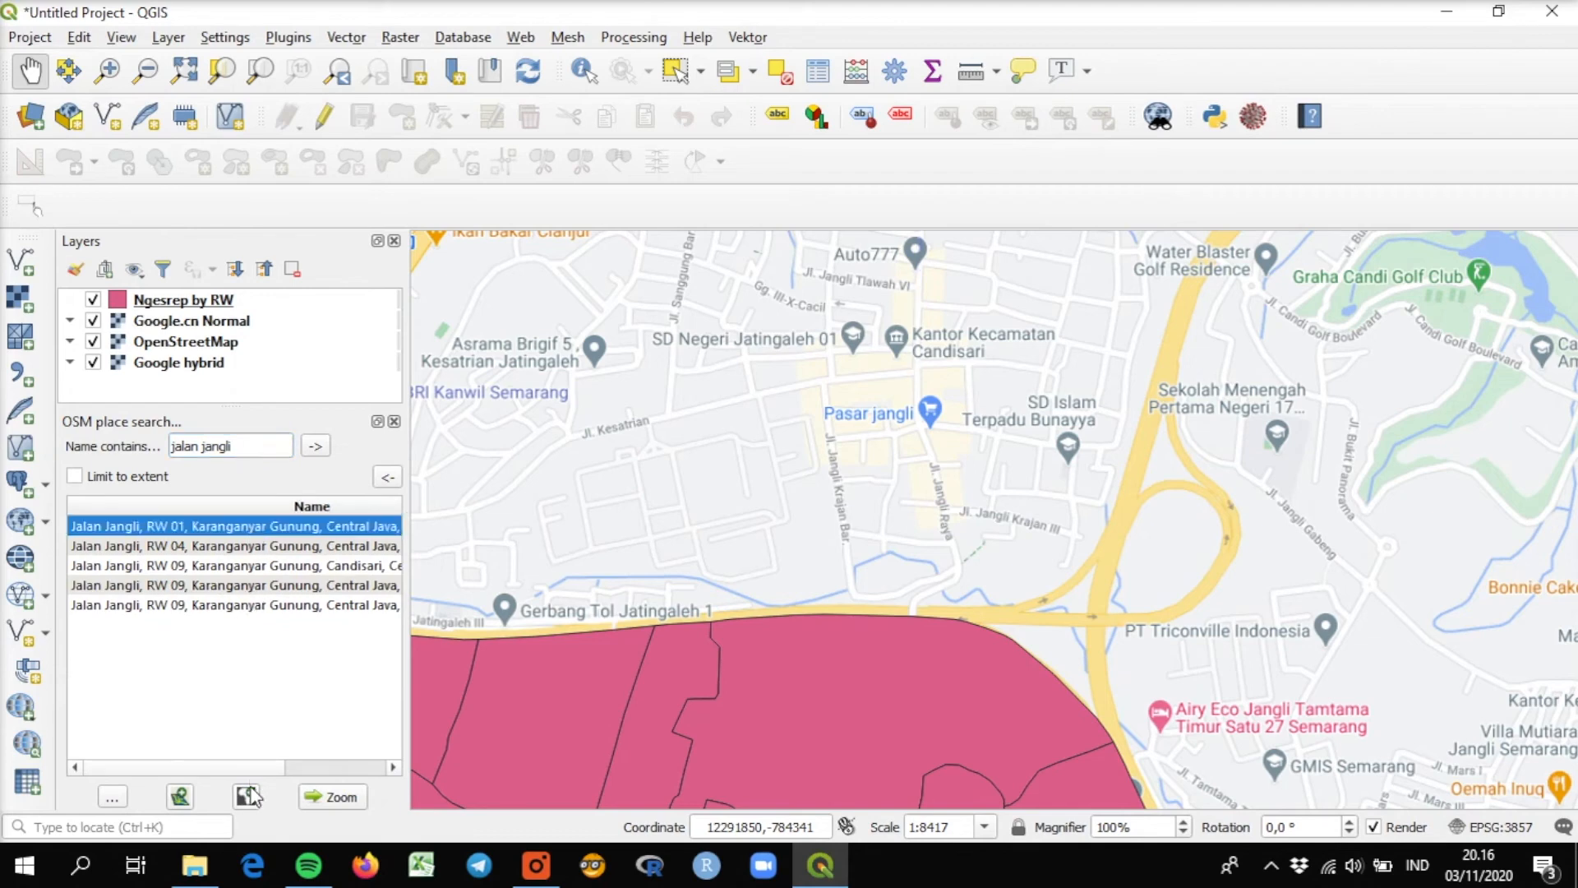
click(305, 797)
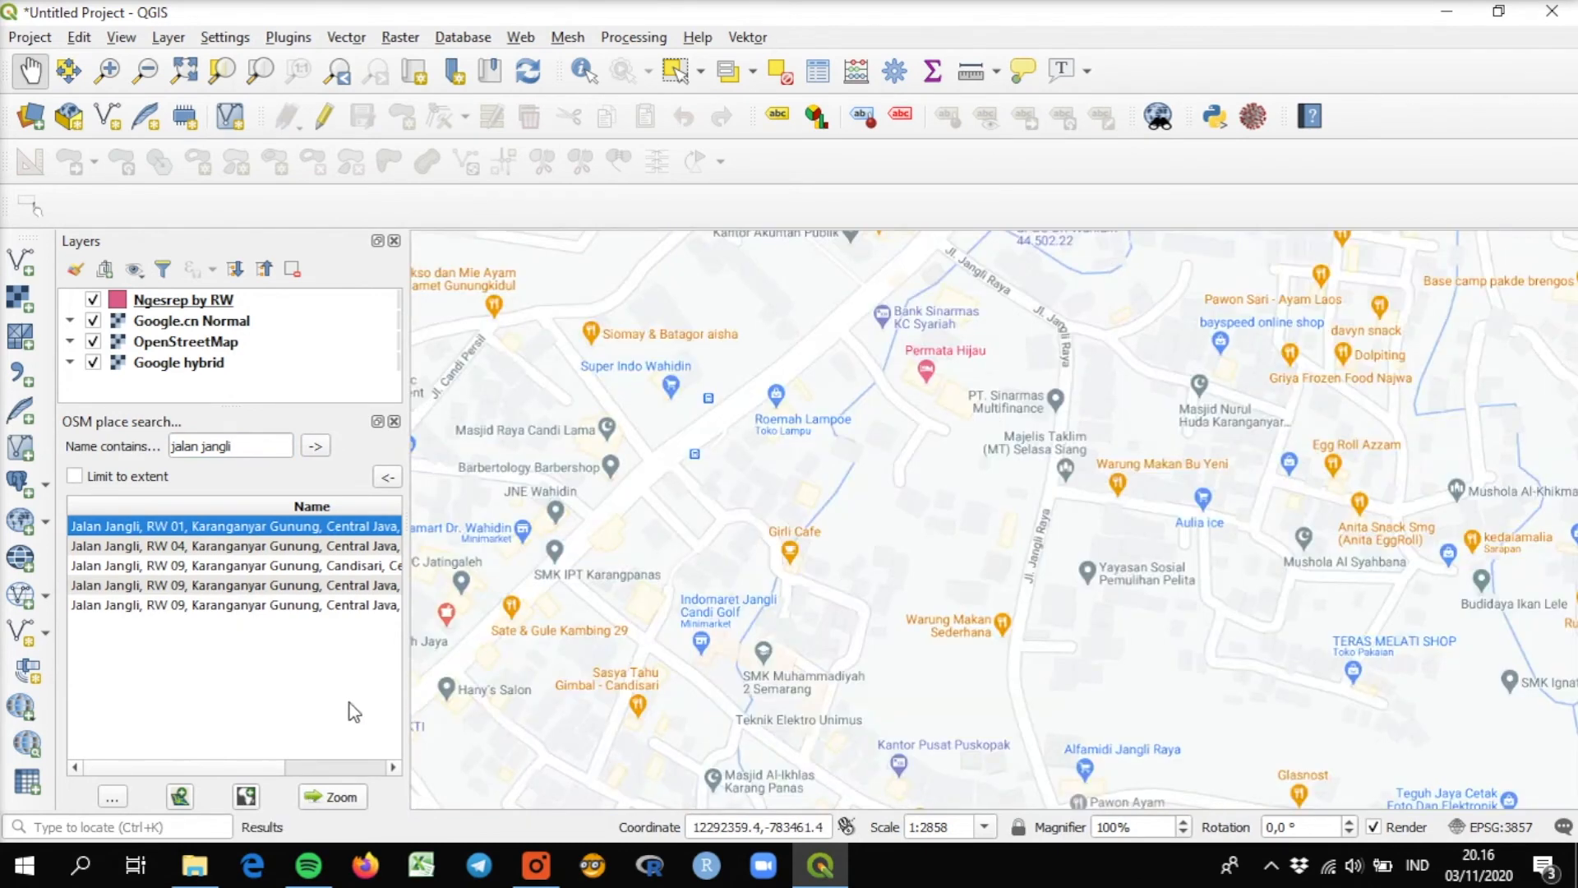
click(180, 796)
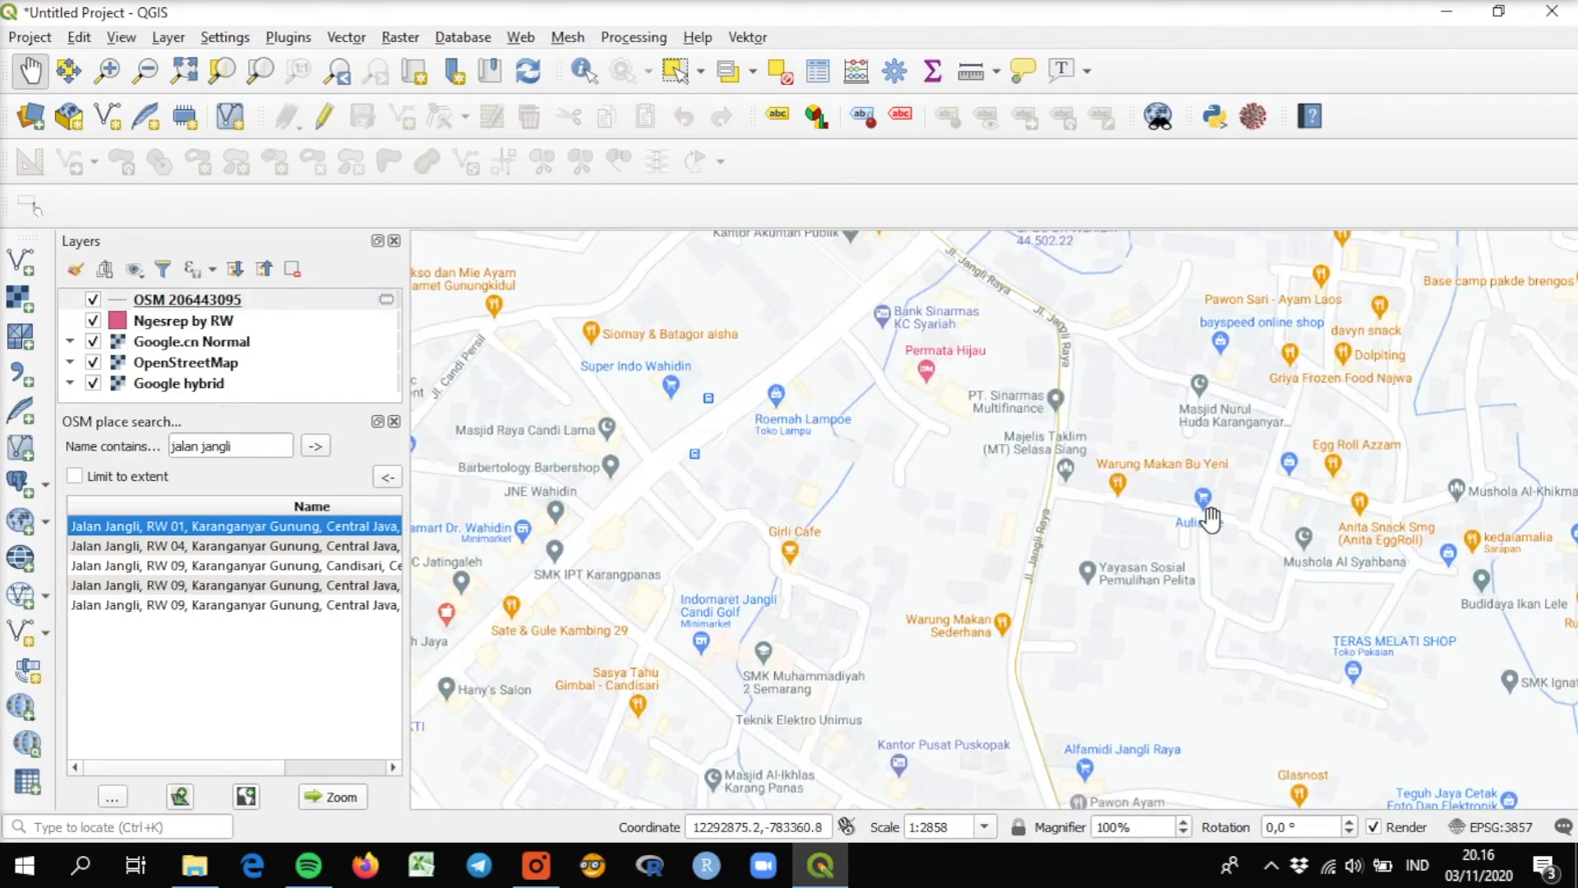
Remove the Jalan Jangli layer OSM 206443095 from the project.
click(279, 300)
click(292, 269)
click(744, 457)
Replace the place query and search for "kantor kelurahan ngesrep".
drag(256, 454, 64, 439)
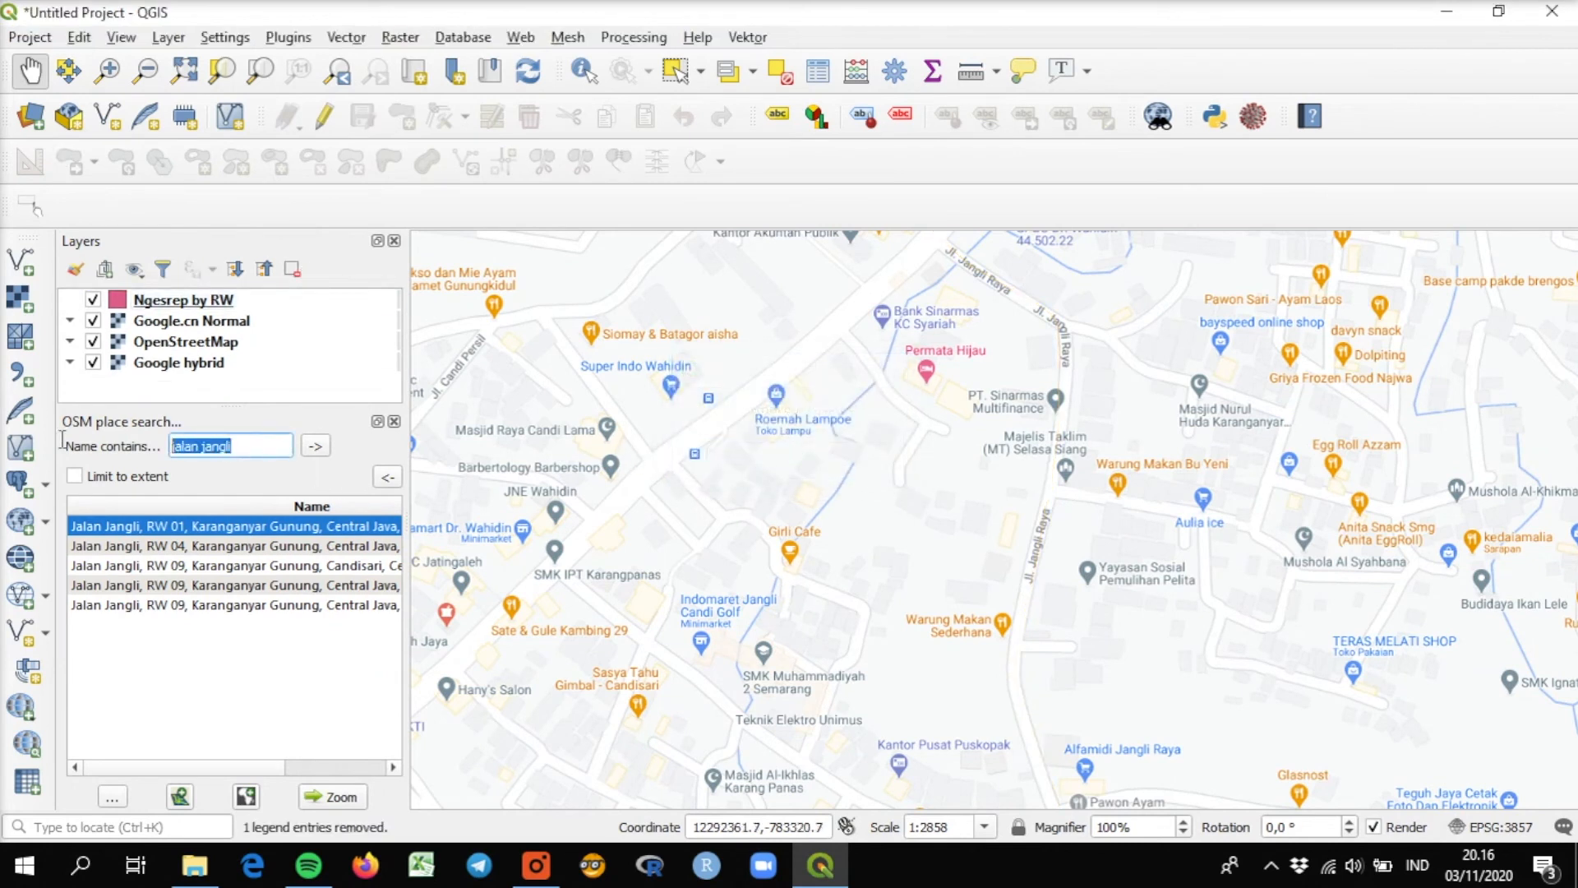
text(kanto)
text(r kelurah)
text(an nge)
text(s)
text(re)
text(p)
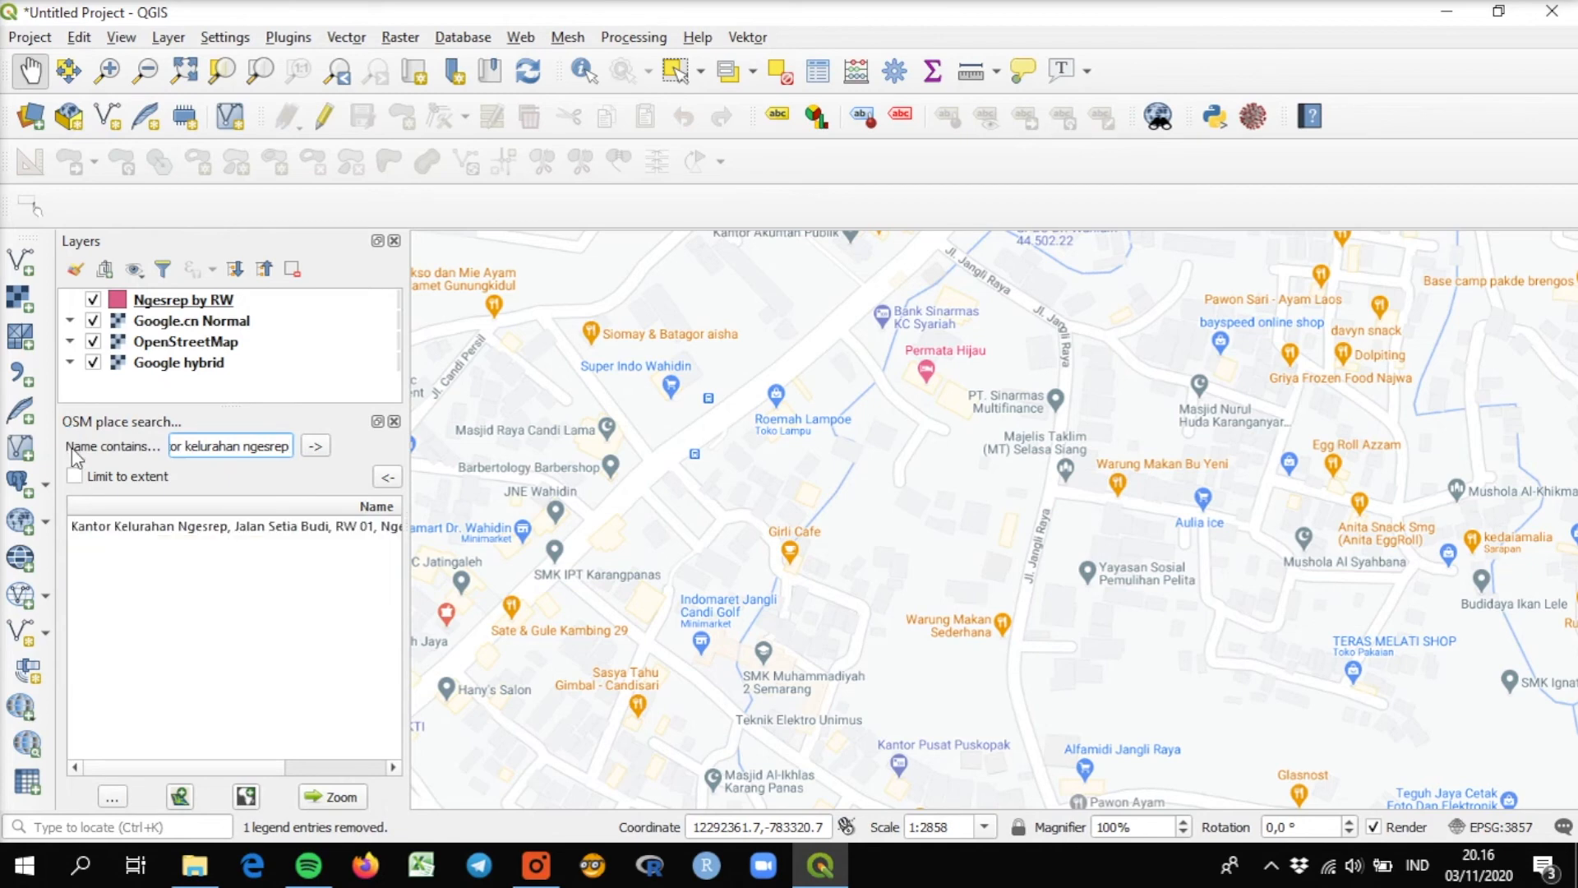
Zoom to the Kantor Kelurahan Ngesrep result and hide the Ngesrep by RW layer to check its outline against the basemap.
click(139, 534)
click(337, 797)
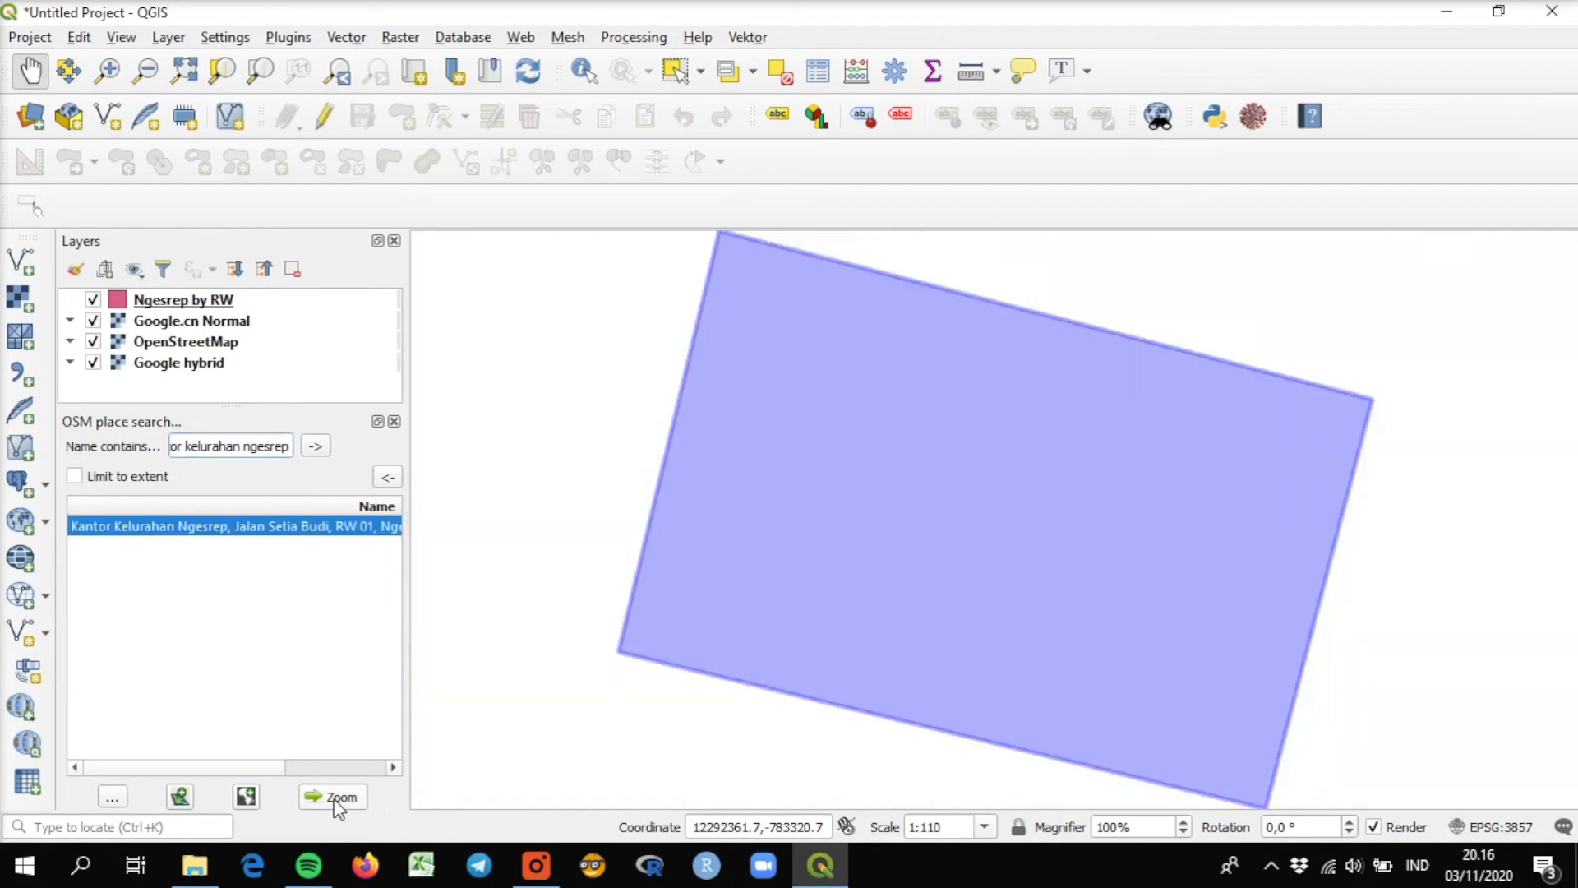
scroll(880, 570, down, 1)
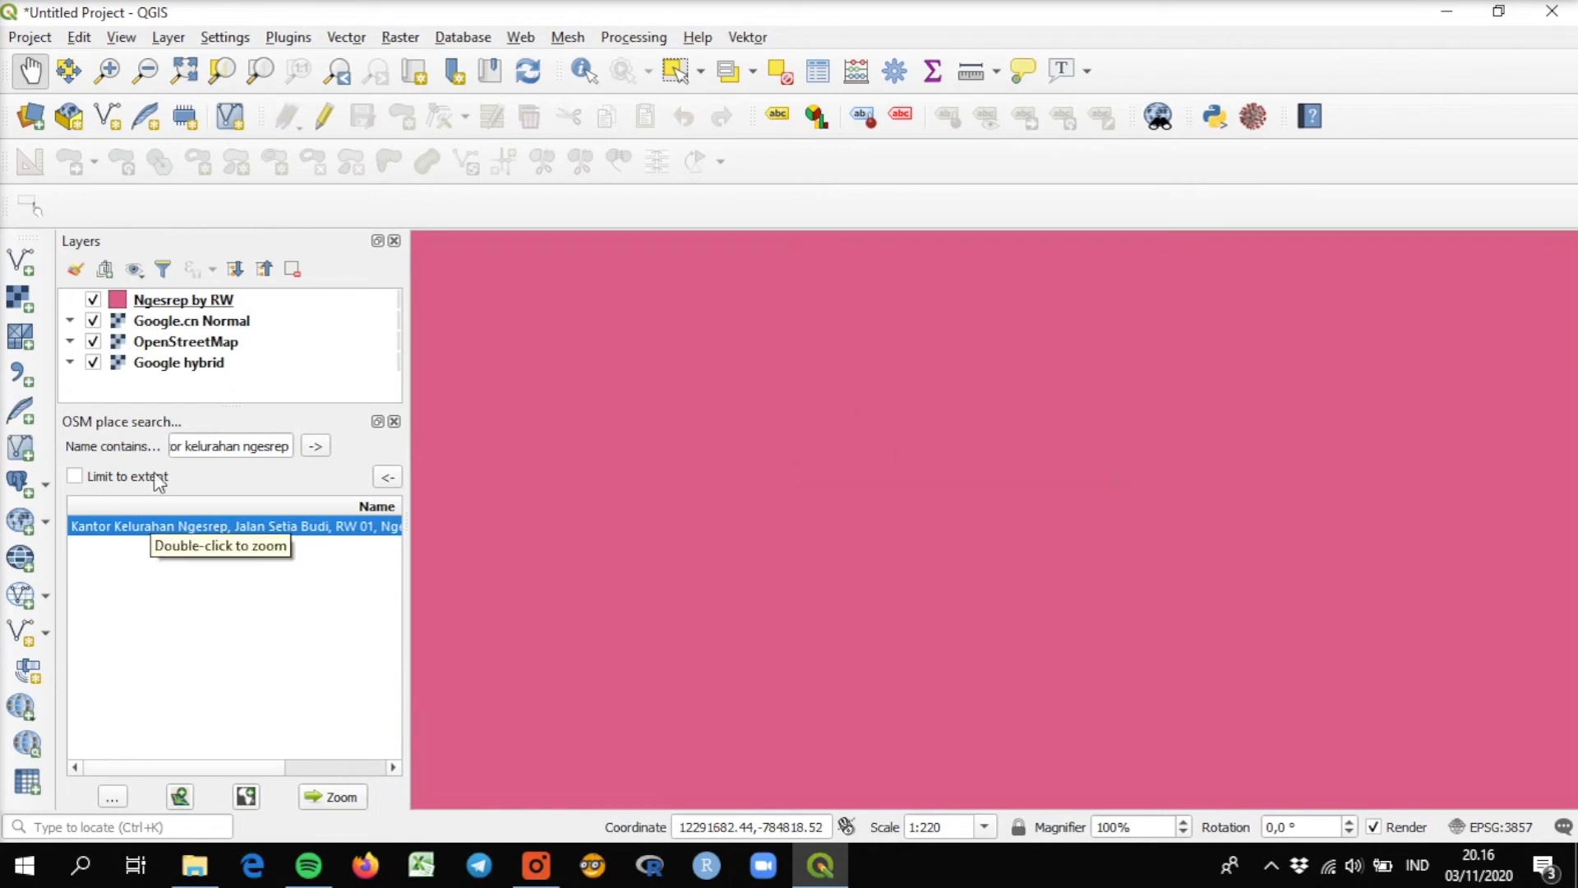
click(93, 300)
click(192, 528)
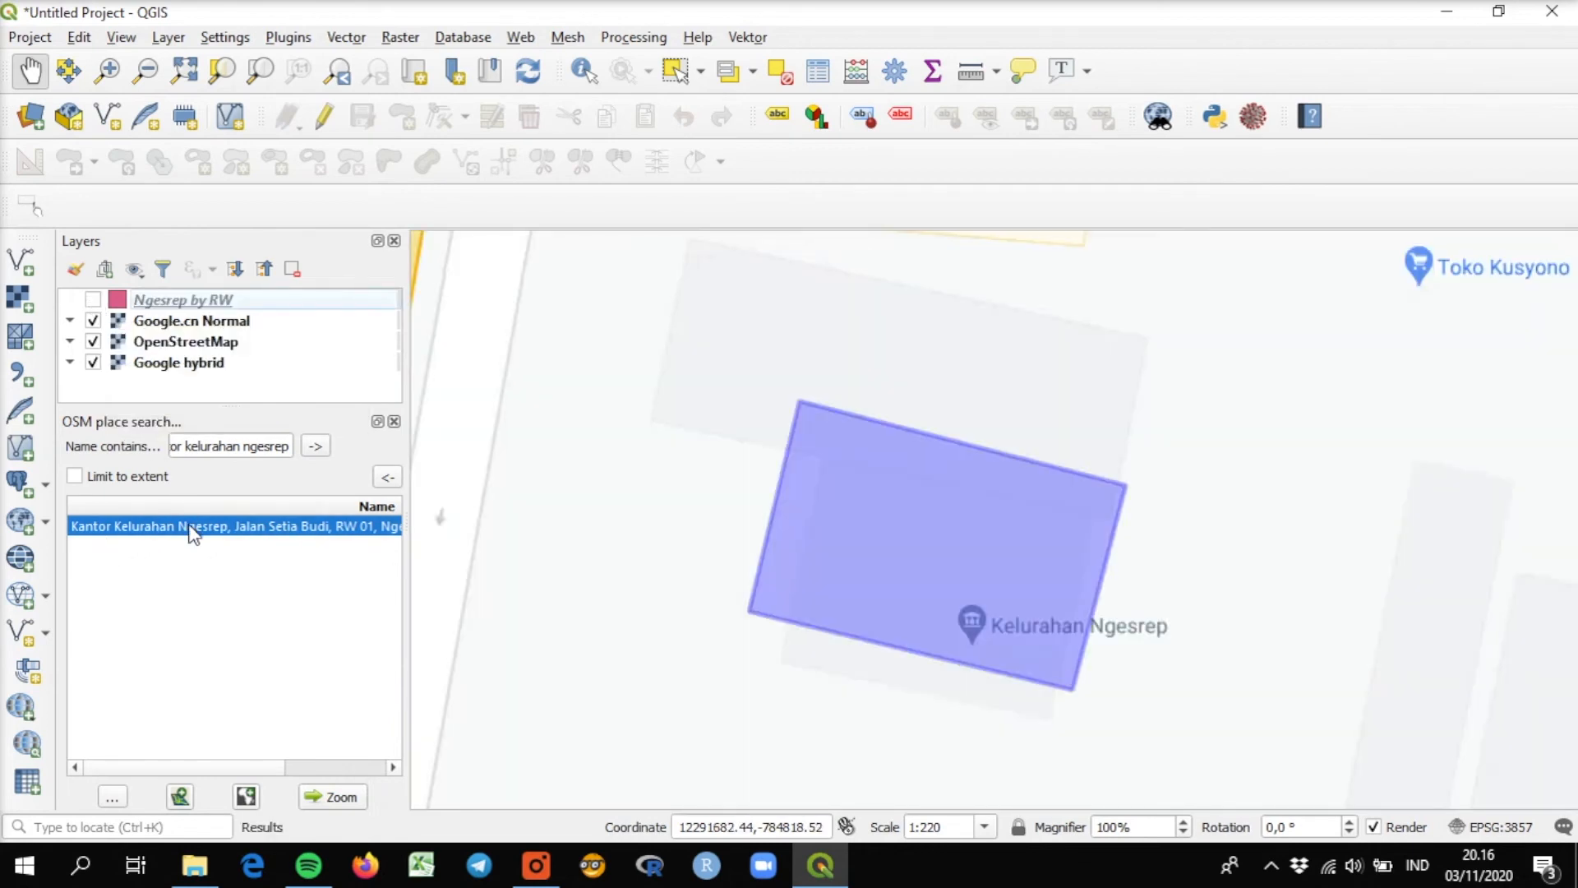
Show the Ngesrep by RW layer again and examine its RW boundaries across the neighbourhood.
click(95, 301)
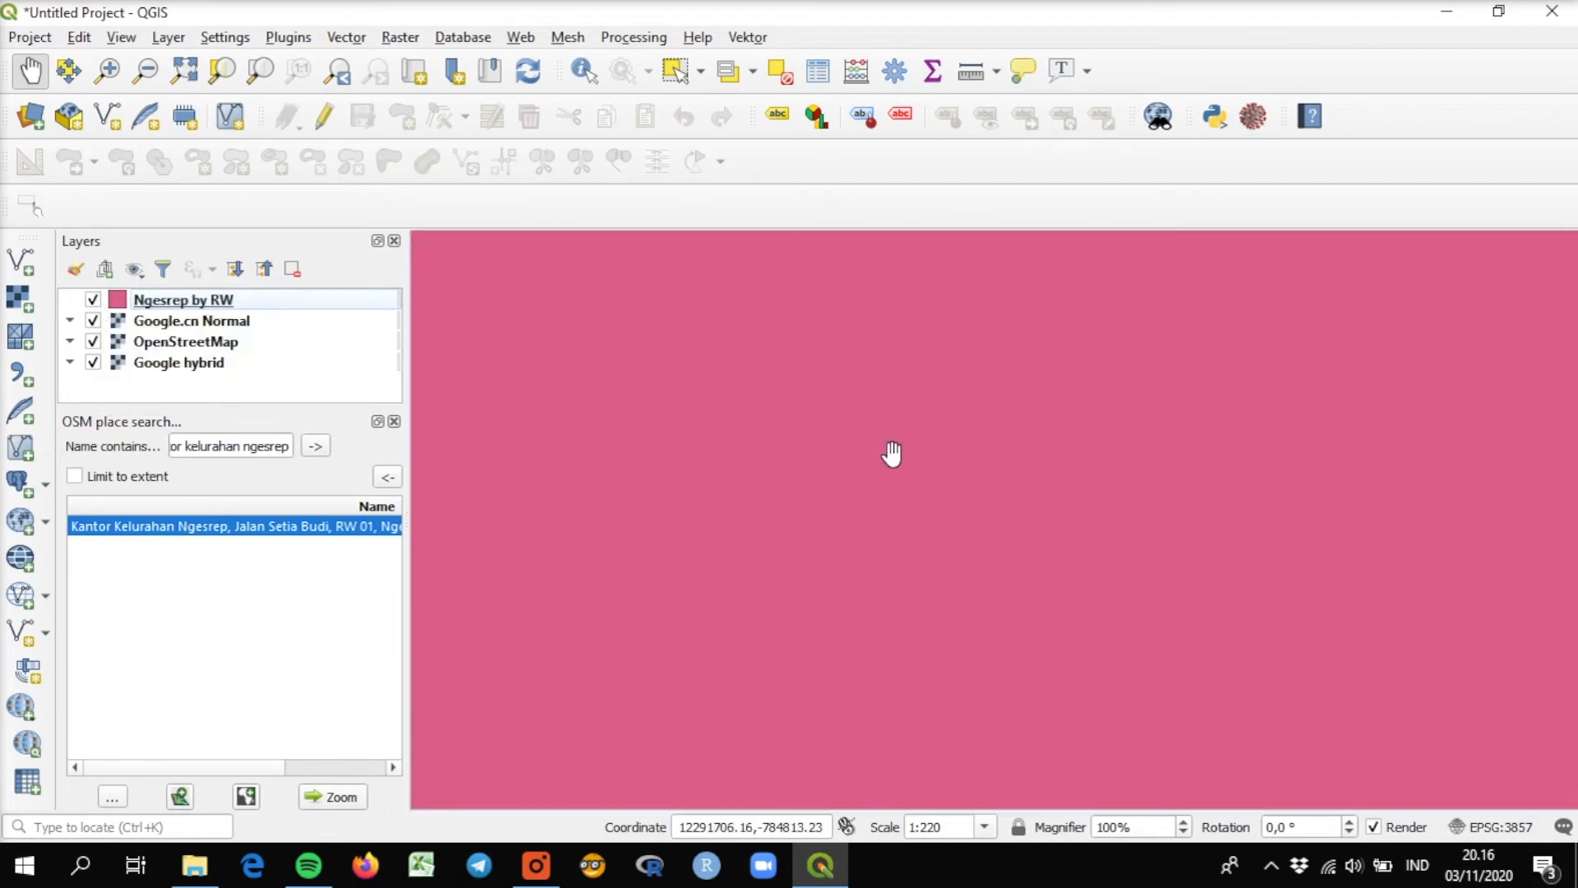
scroll(896, 452, down, 3)
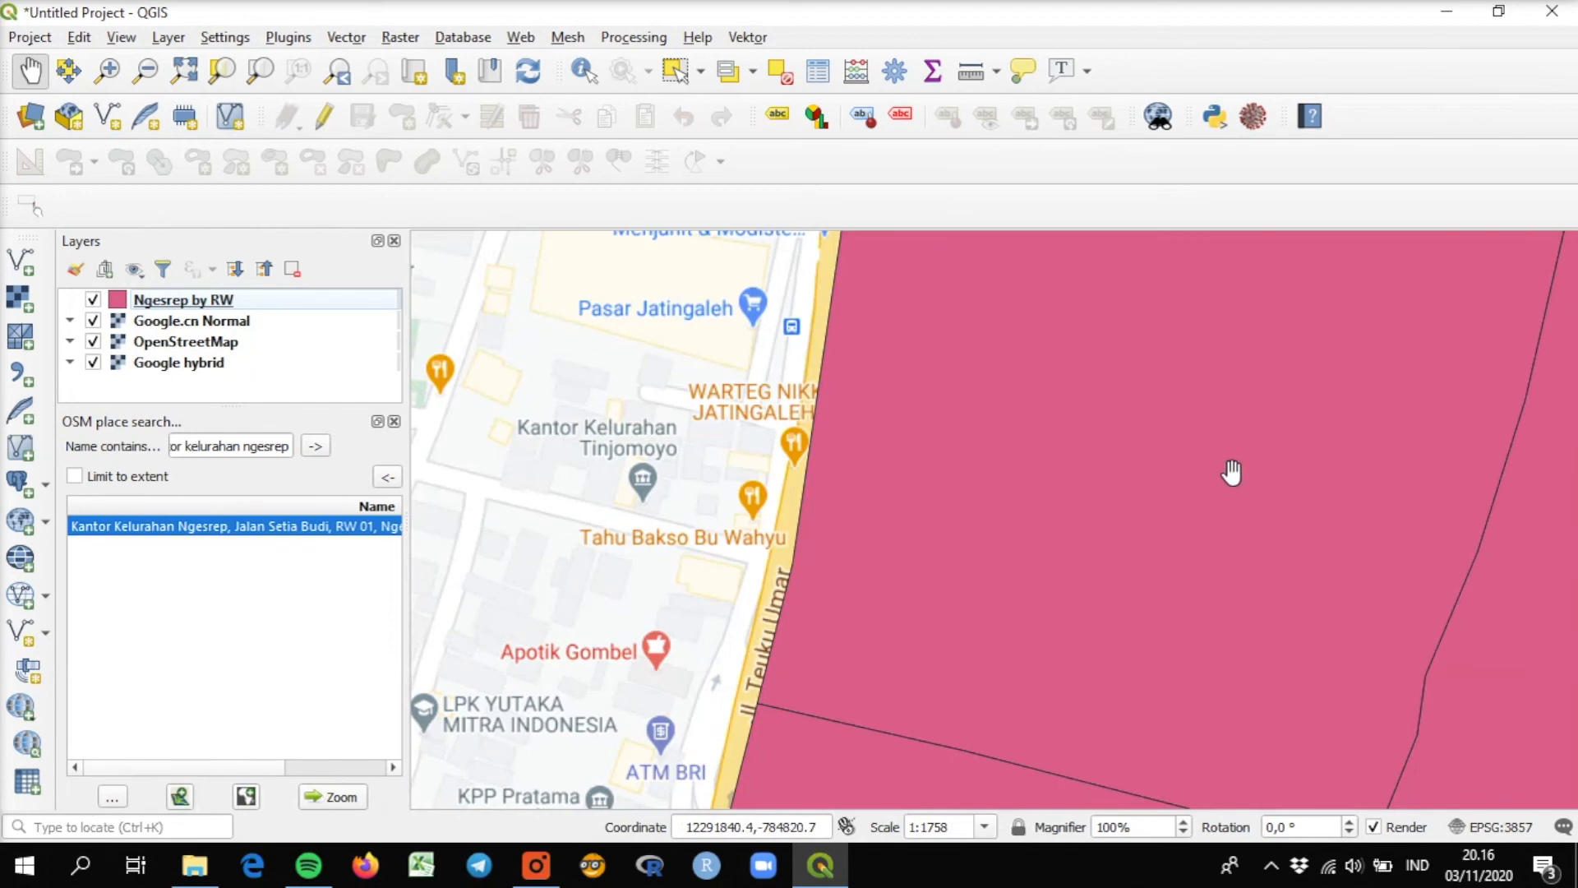
scroll(1230, 472, down, 1)
drag(1261, 536, 835, 497)
scroll(1025, 483, down, 1)
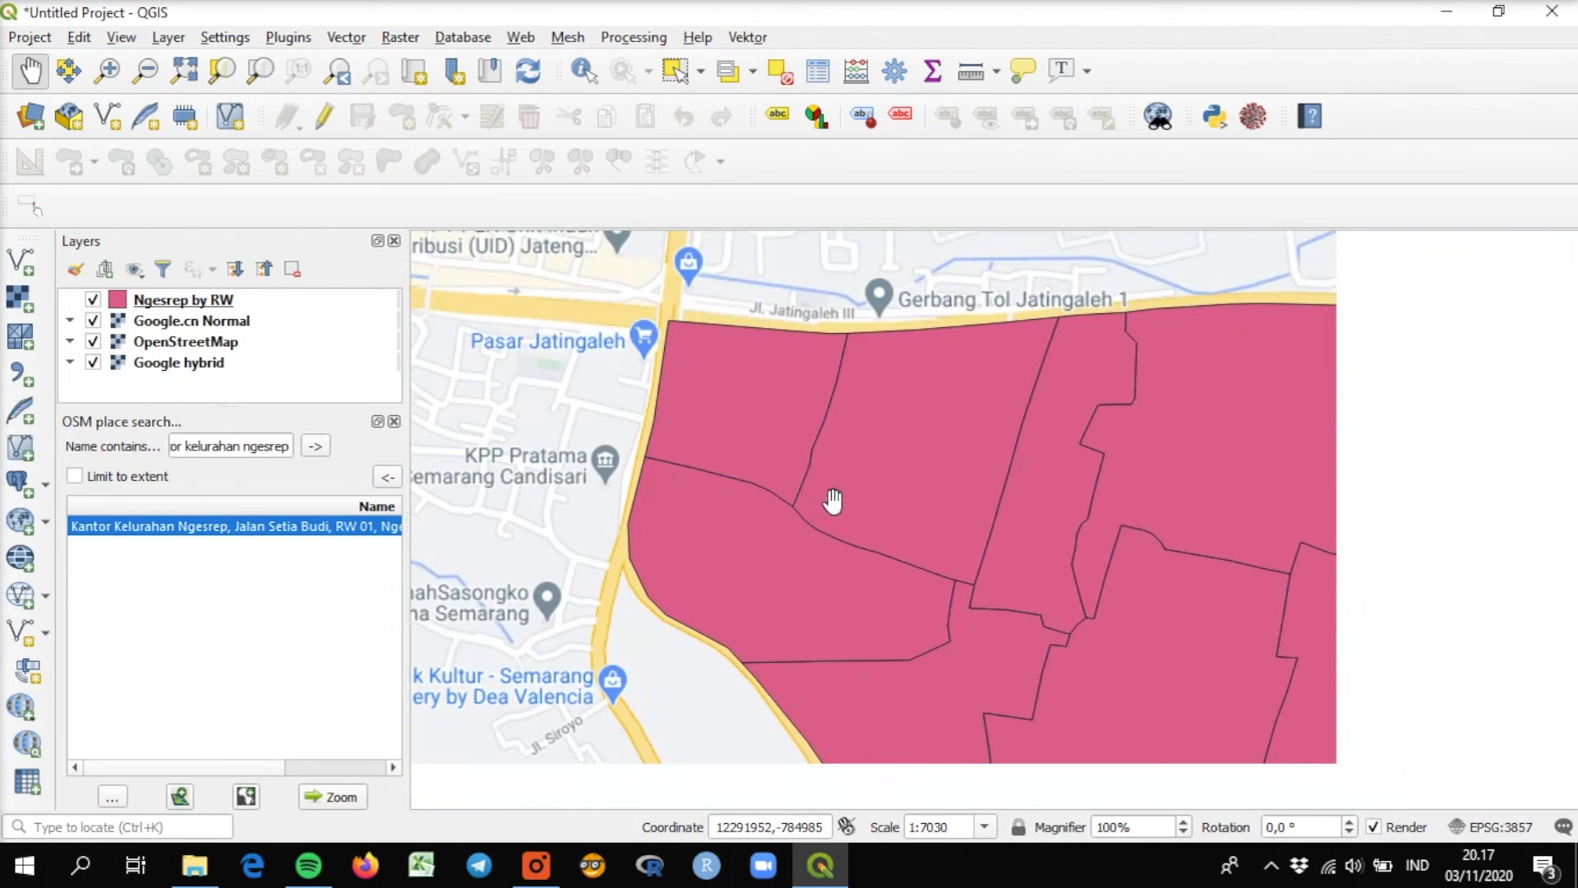
drag(1047, 535, 912, 494)
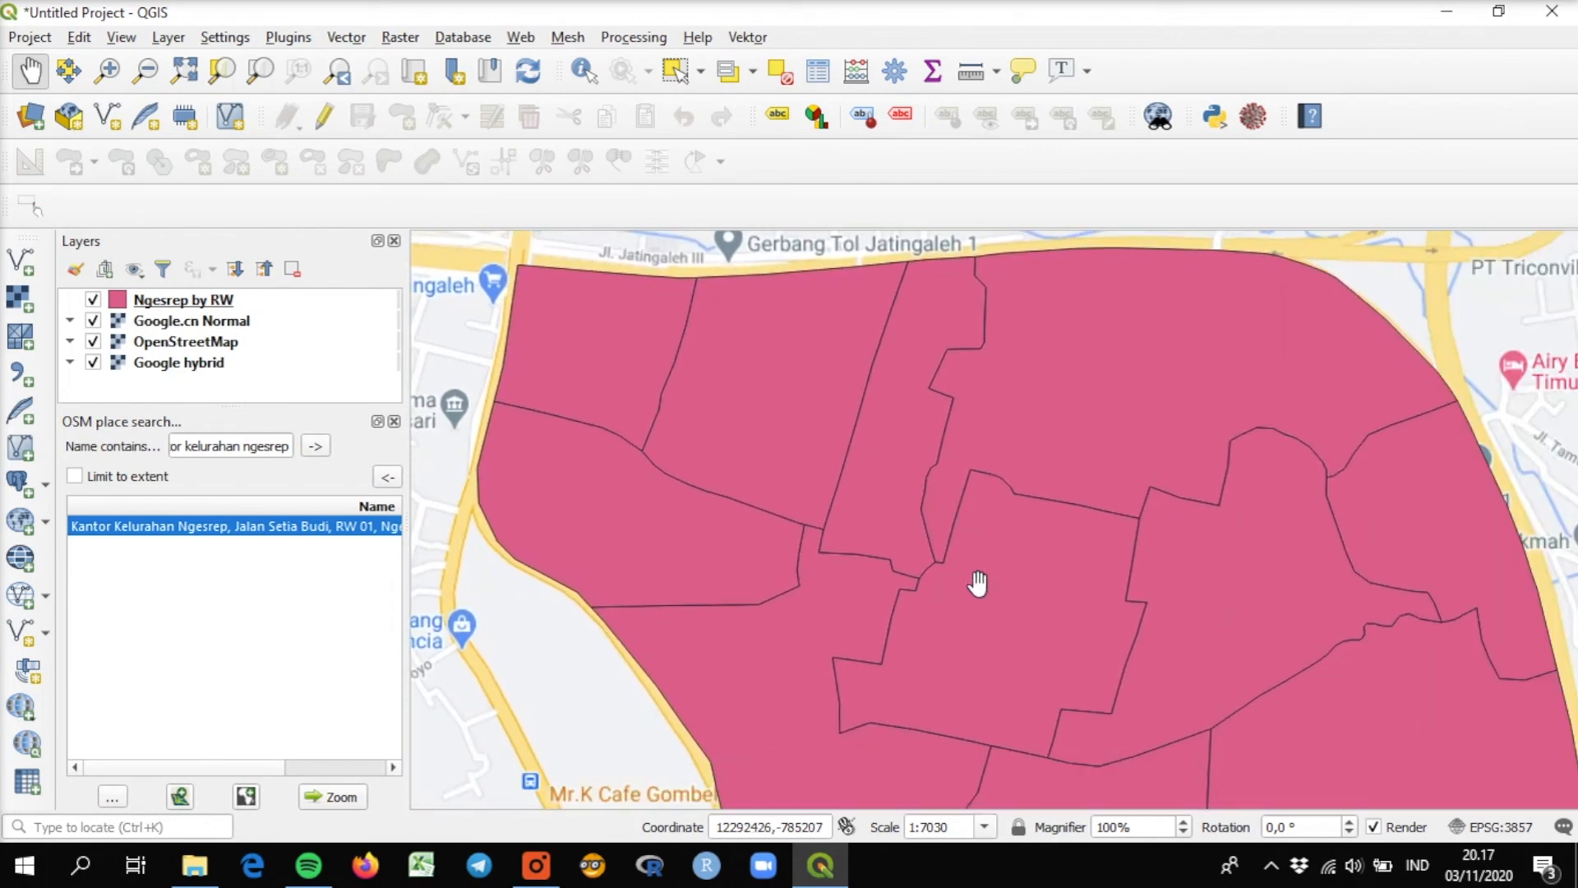
scroll(1011, 526, down, 1)
drag(1004, 543, 850, 448)
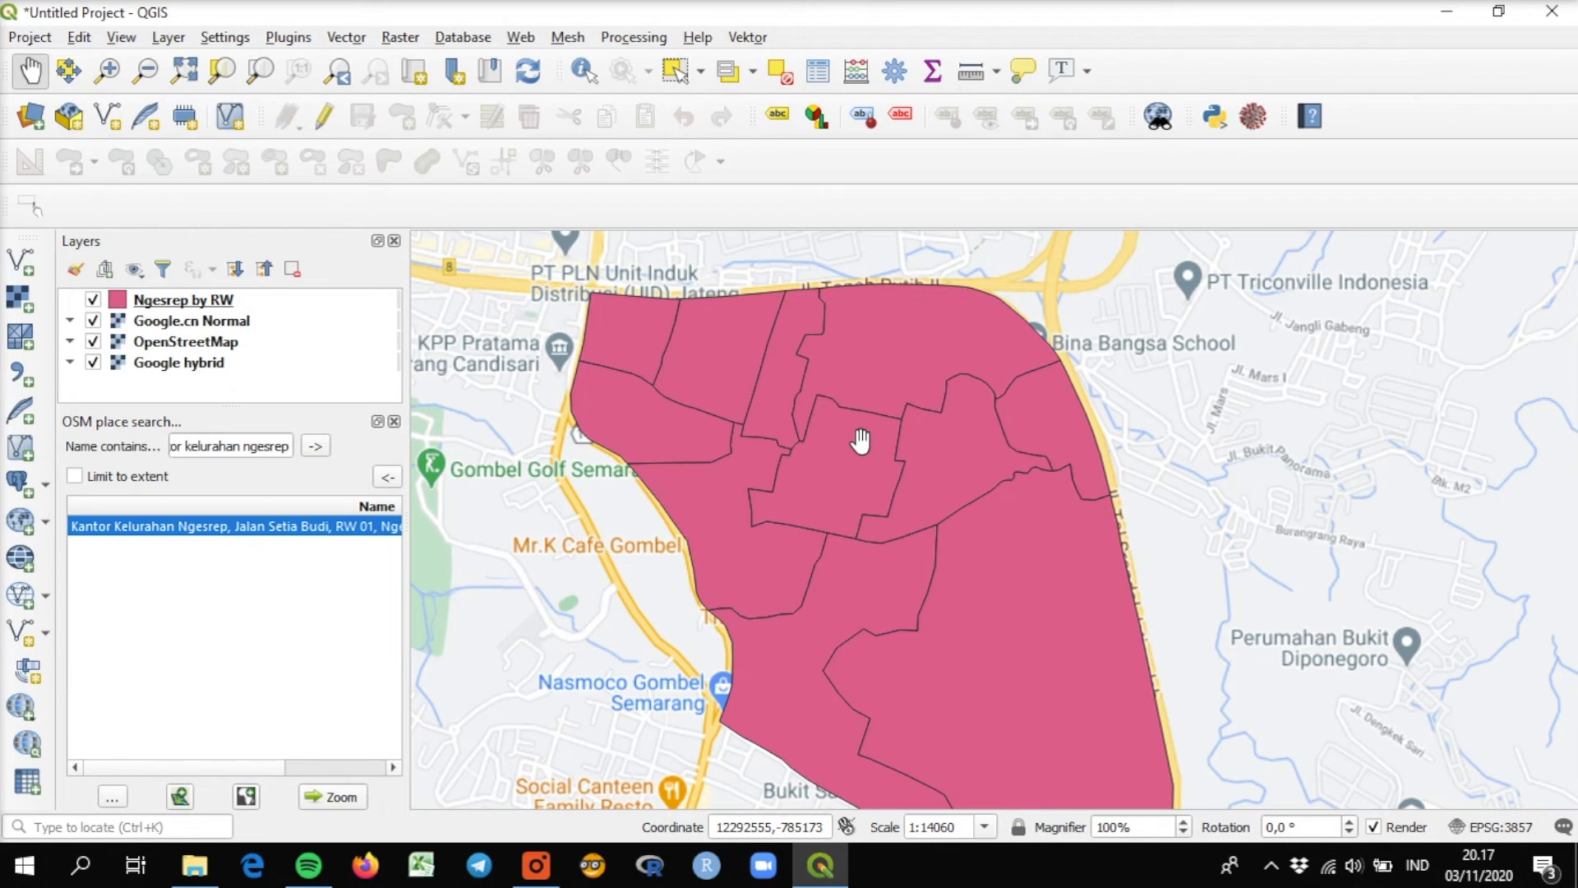
Hide the Ngesrep by RW layer and search OSM places for "rw 2 tanjung mas".
click(93, 299)
drag(288, 448, 55, 450)
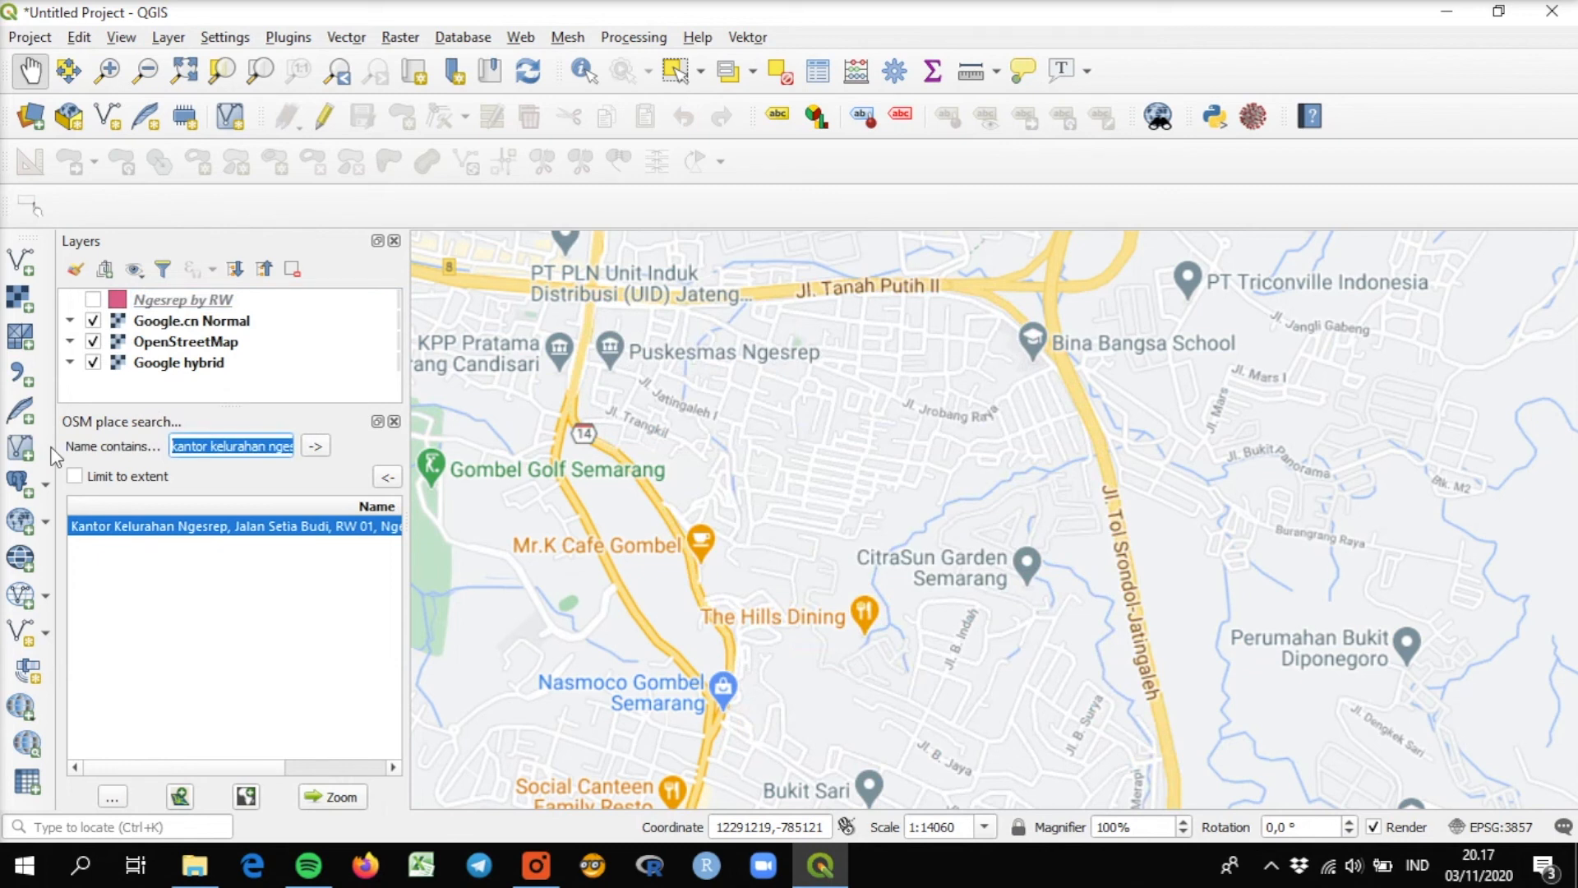
text(rw 2 tanhjung)
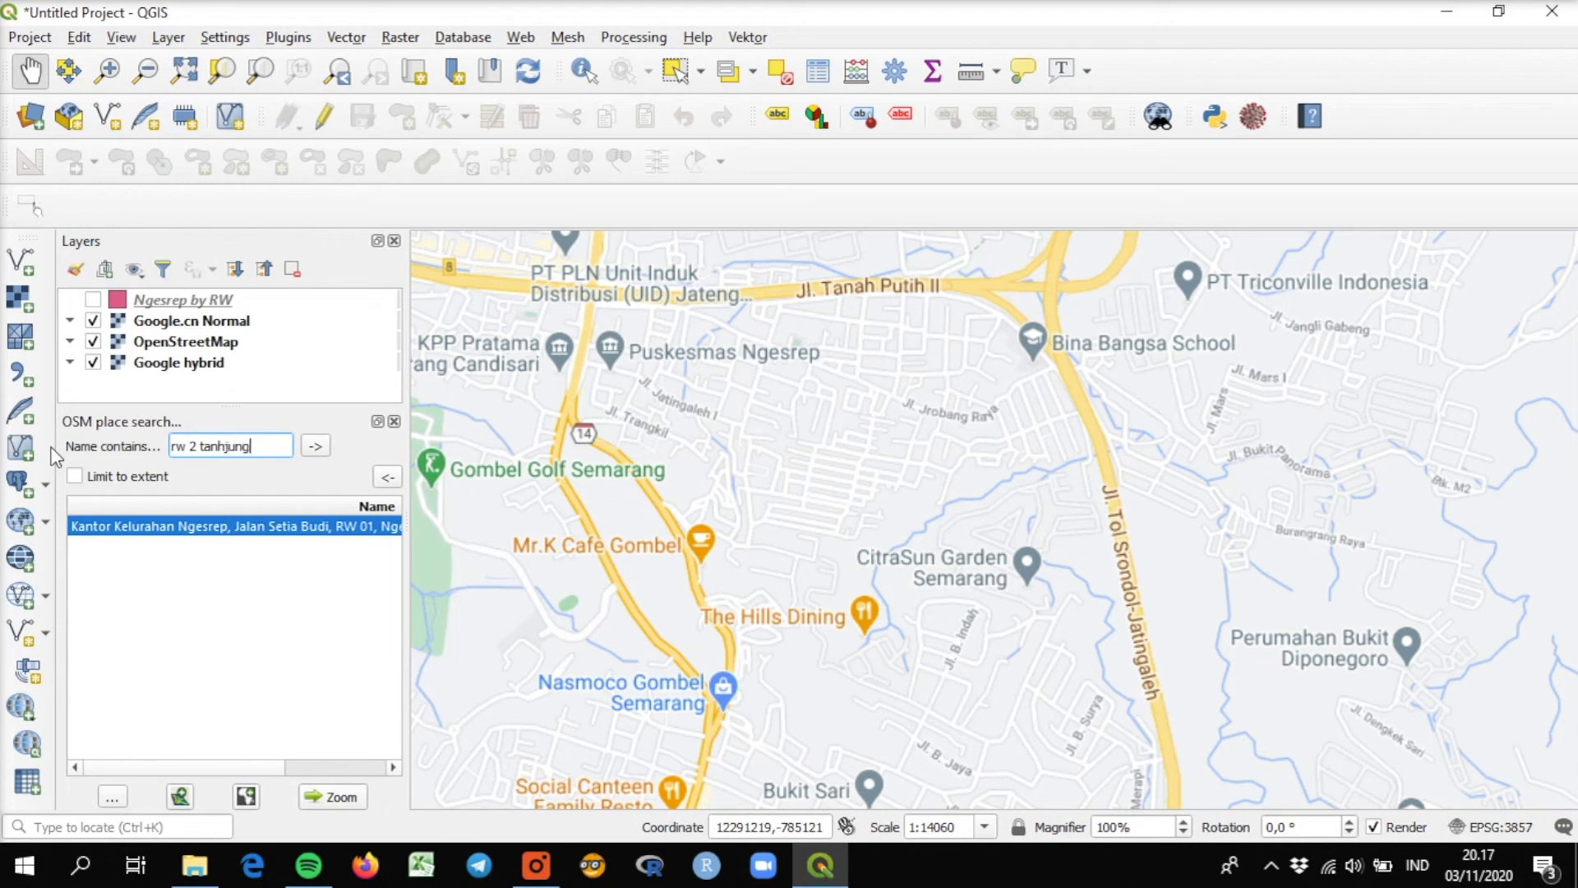
text( mas)
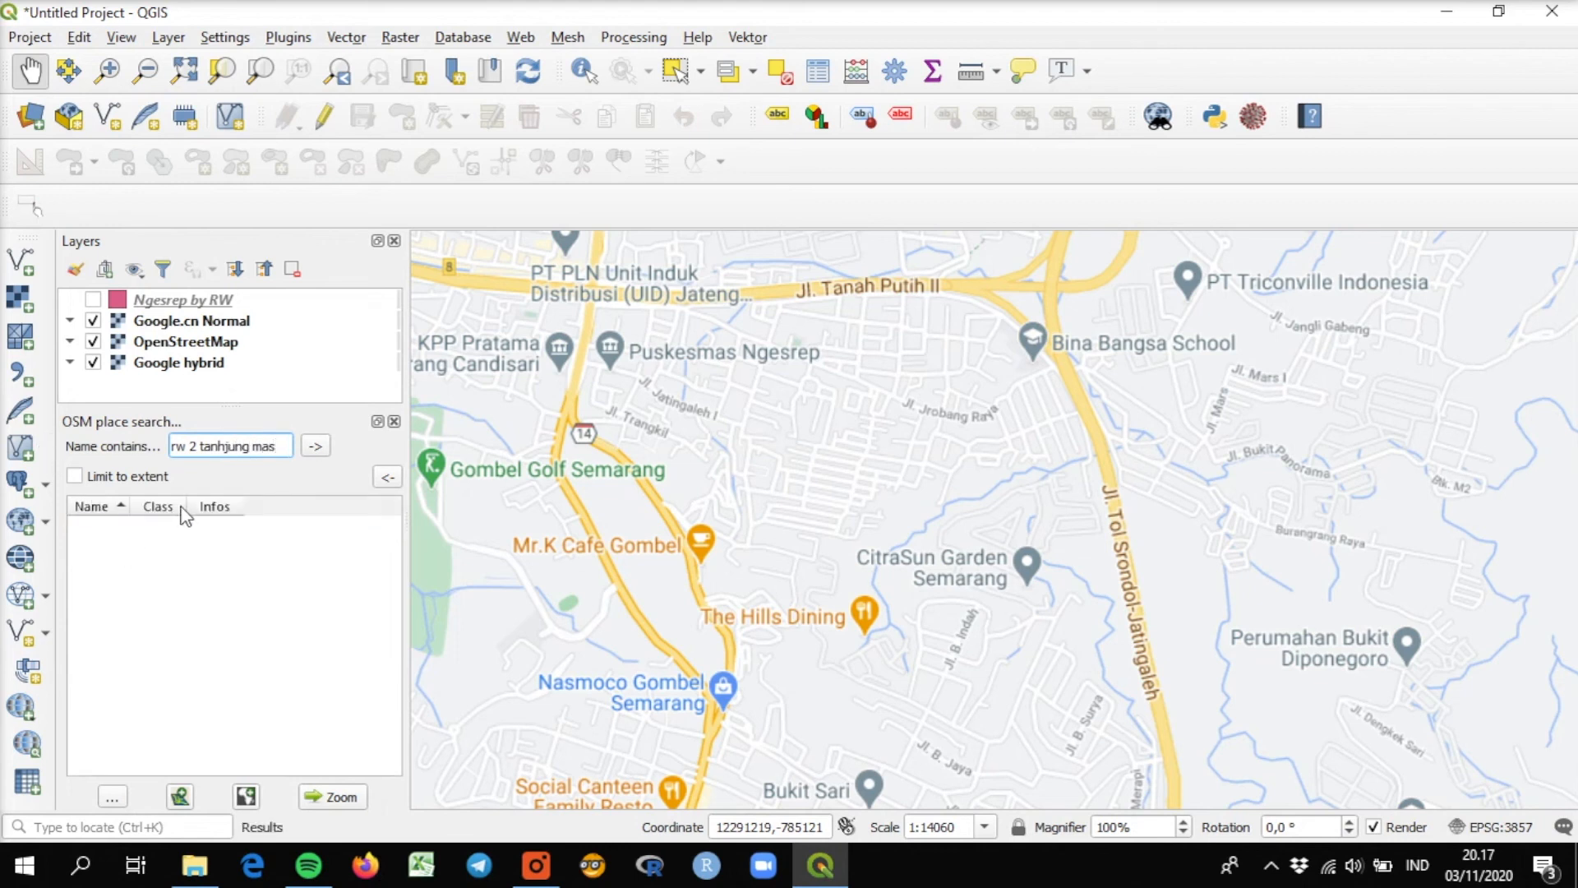
key(Left)
key(Left)
key(Left)
key(Left)
key(Left)
key(Left)
key(Left)
key(Left)
key(BackSpace)
key(Return)
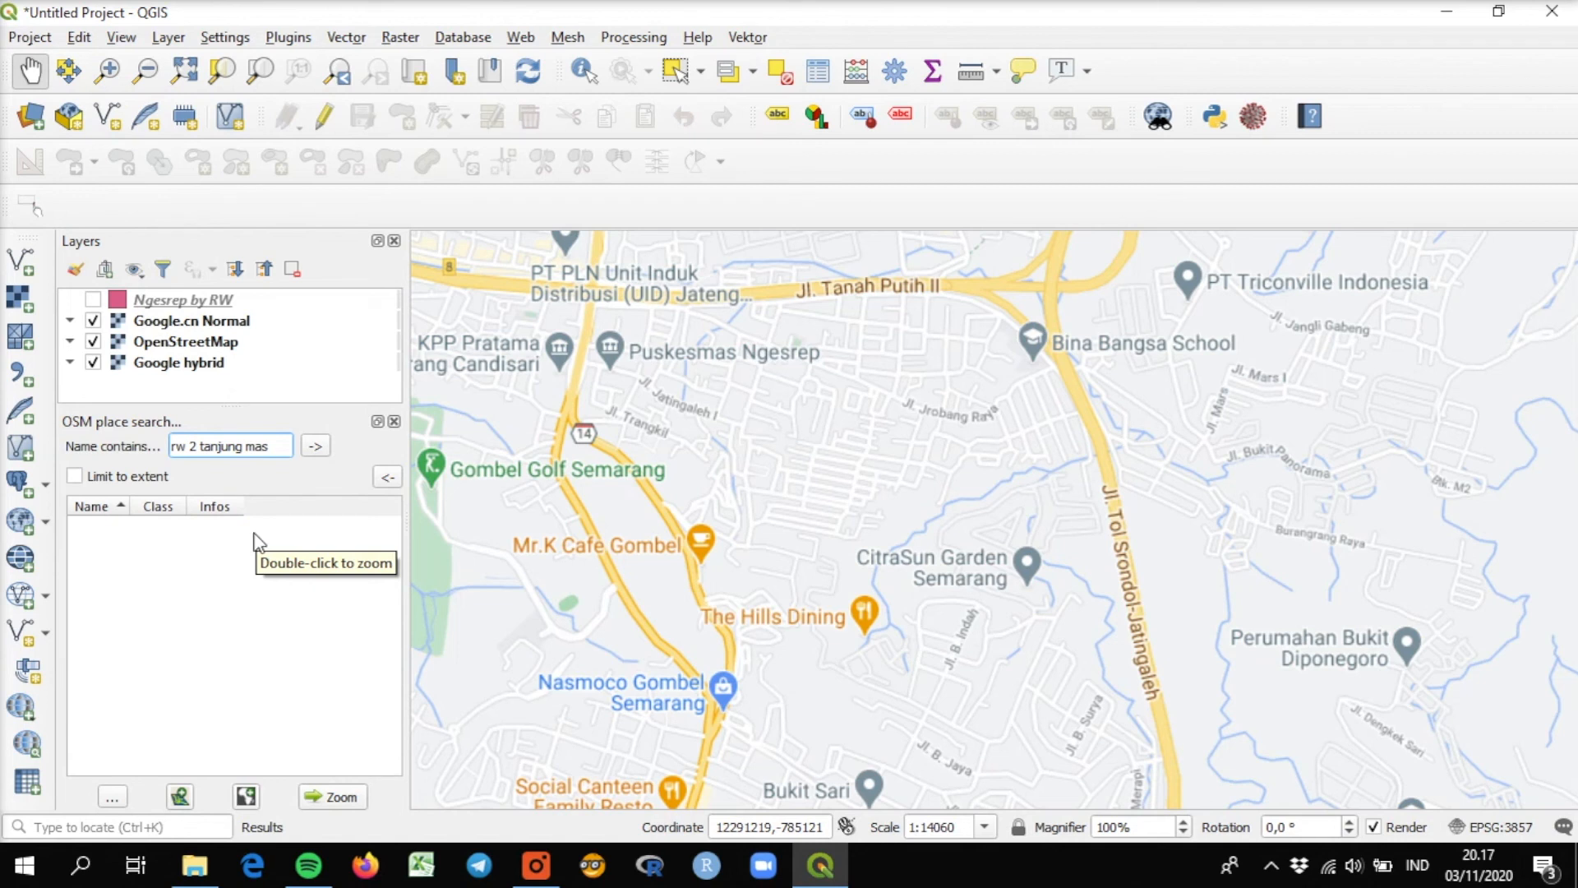
Remove "rw 2" from the query and add the city, searching for "tanjung mas semarang".
drag(200, 446, 69, 448)
key(BackSpace)
key(Return)
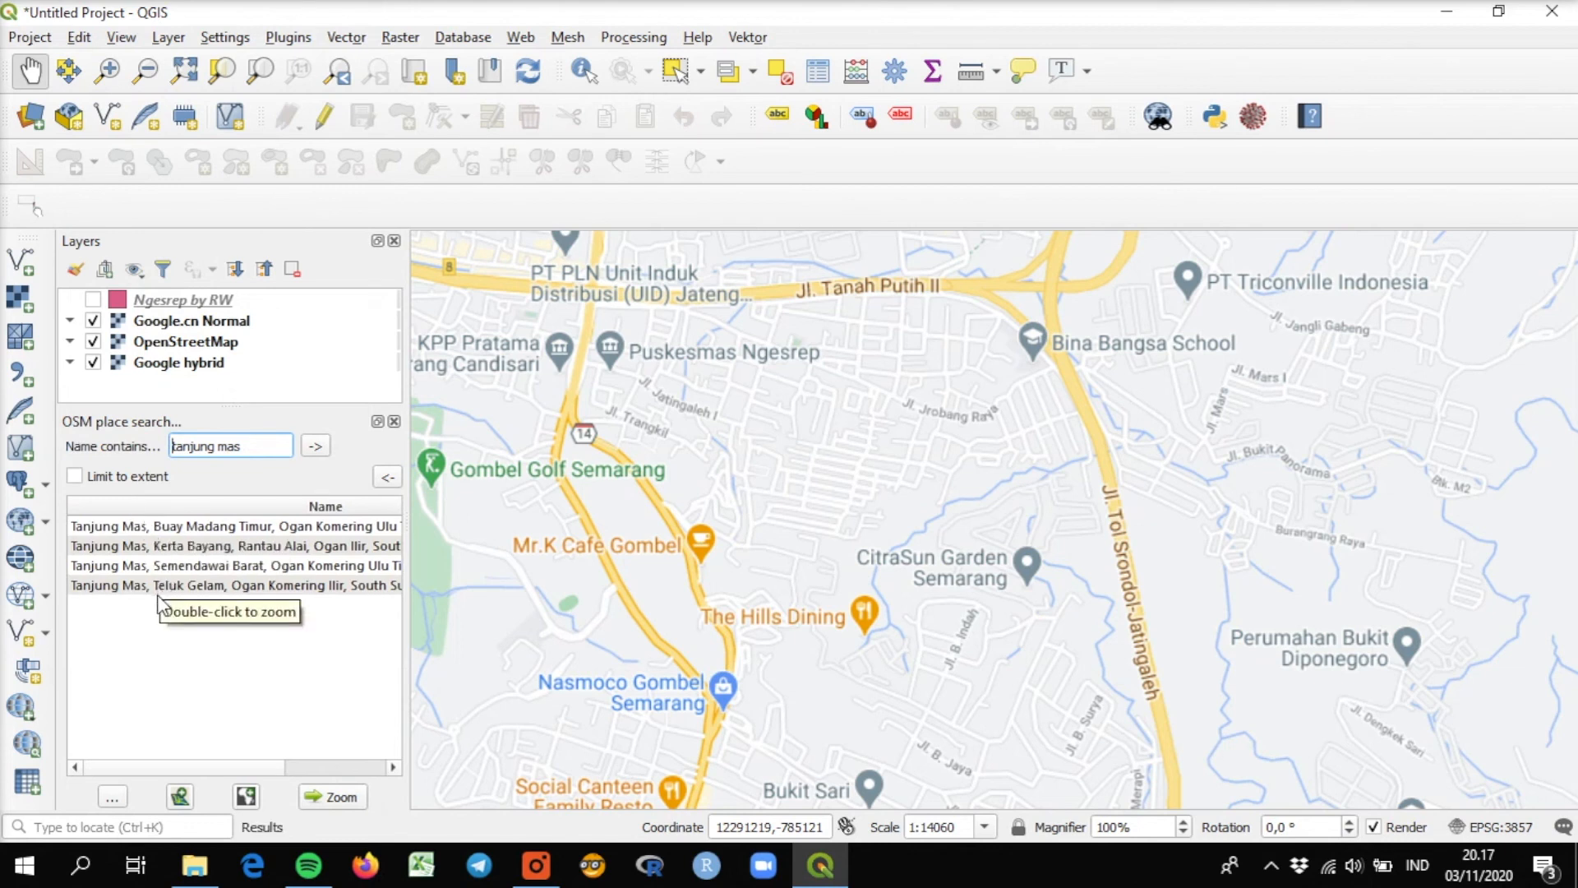
text(semarang)
click(261, 449)
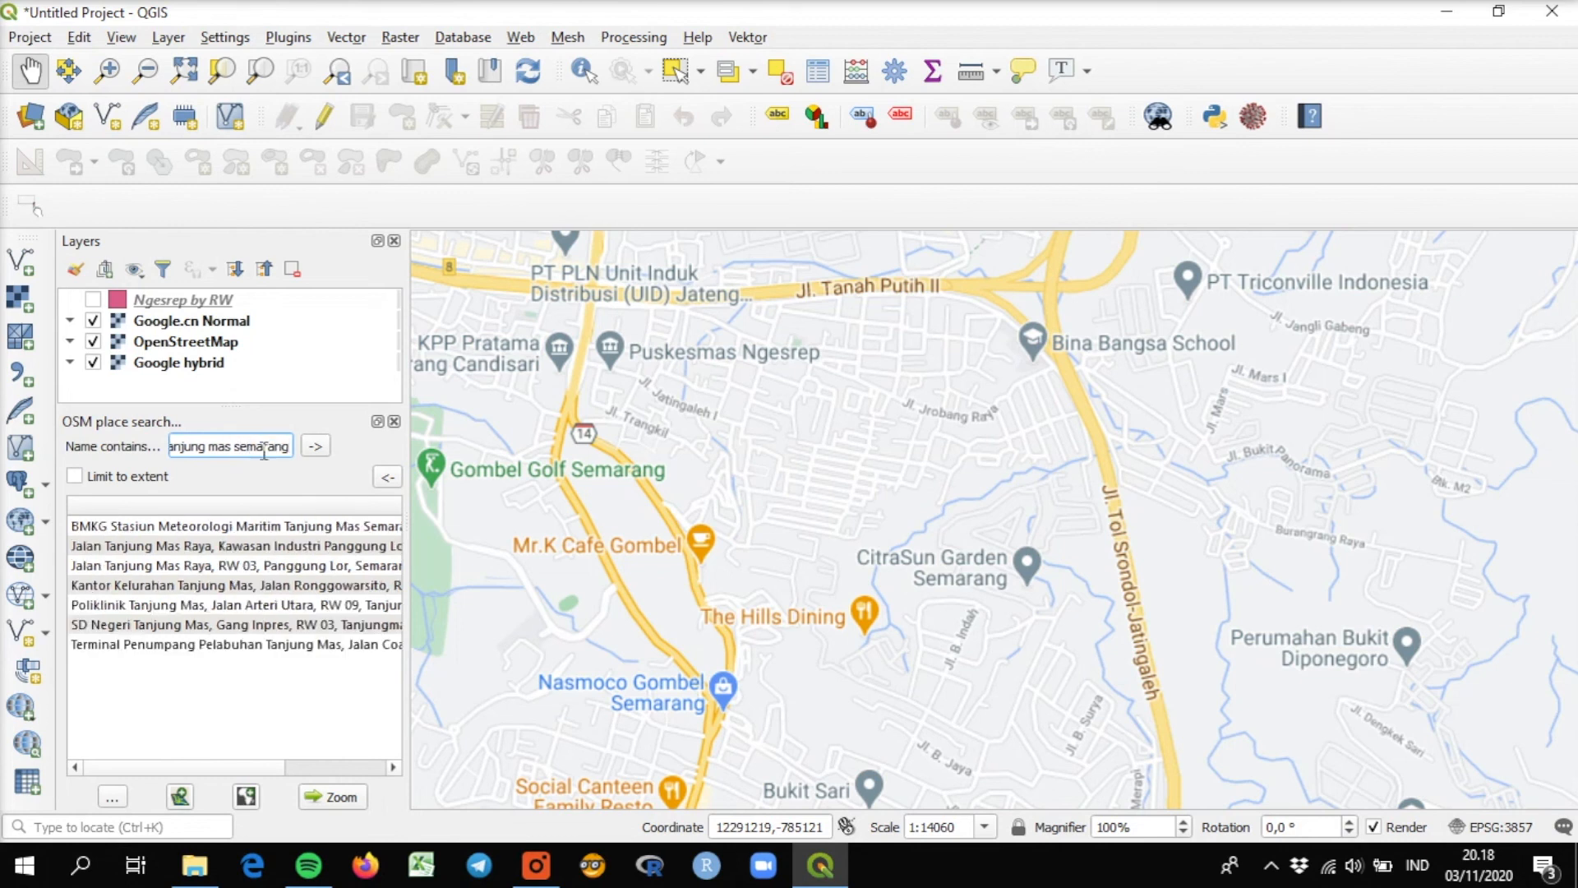
Zoom to the Jalan Tanjung Mas Raya, Kawasan Industri Panggung Lor result and view the surrounding area.
click(159, 555)
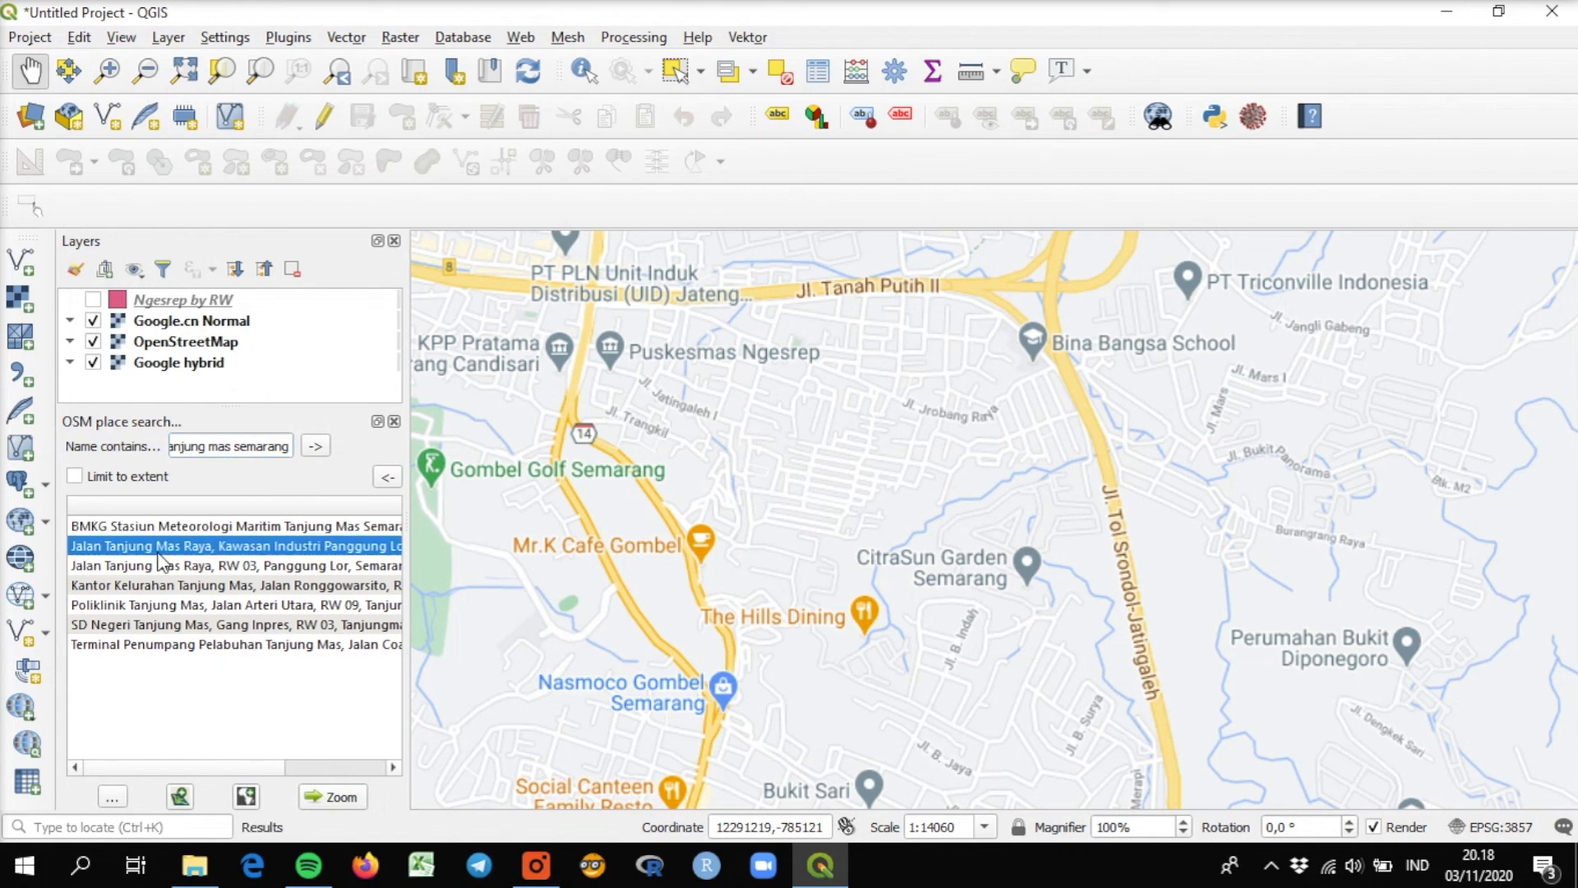
click(328, 793)
scroll(609, 631, down, 2)
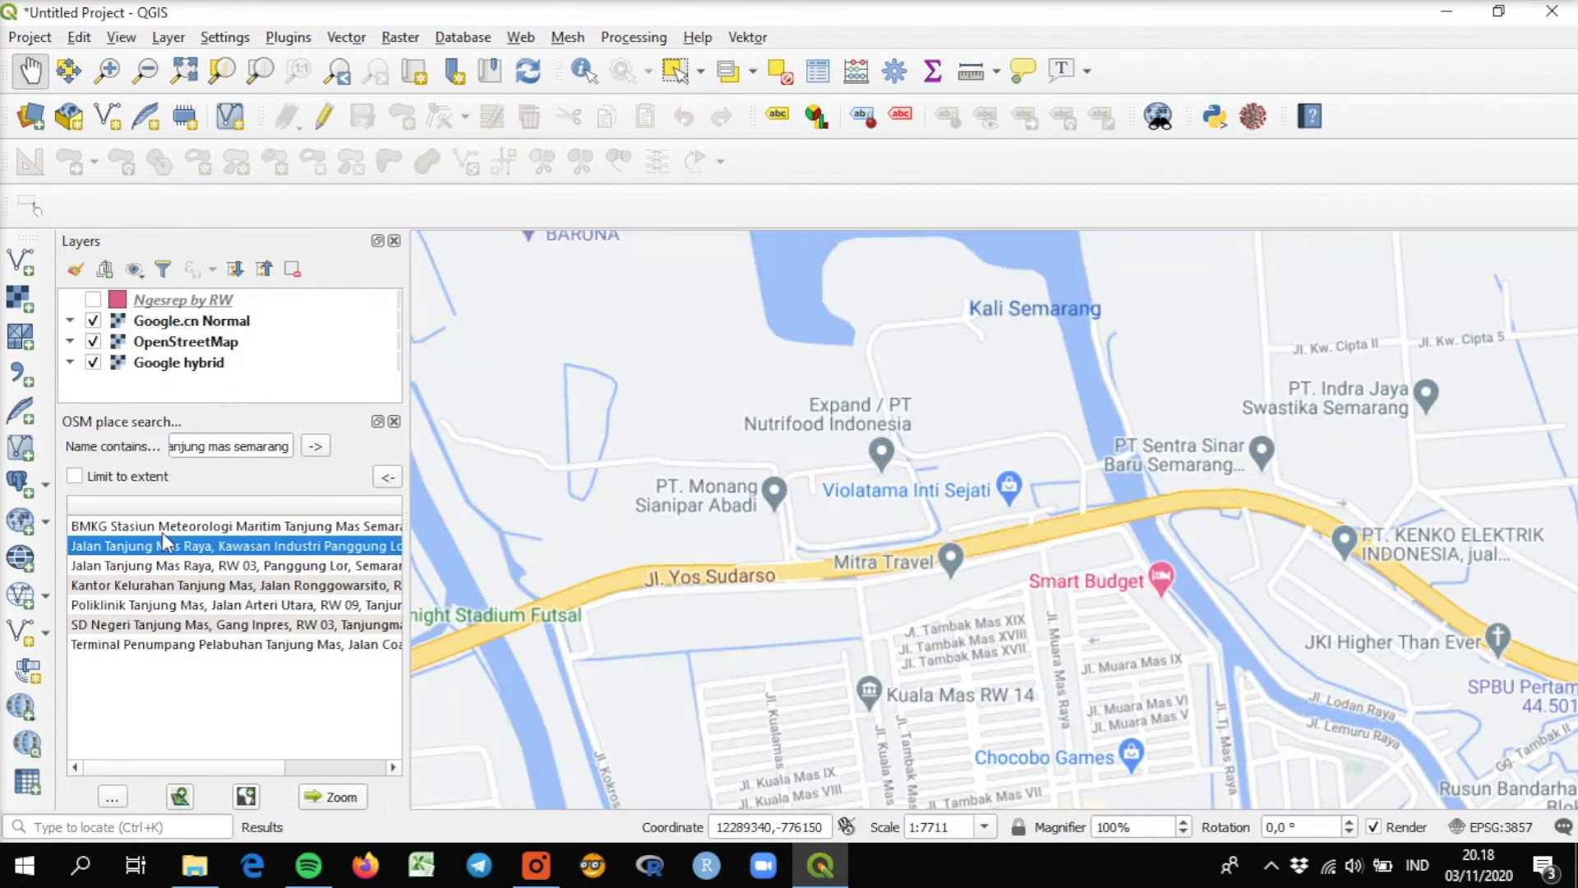
Search for "rw 02 tanjungmas semarang", with Tanjungmas as one word, and select the RW 02, Tanjungmas, Semarang Utara result.
click(202, 445)
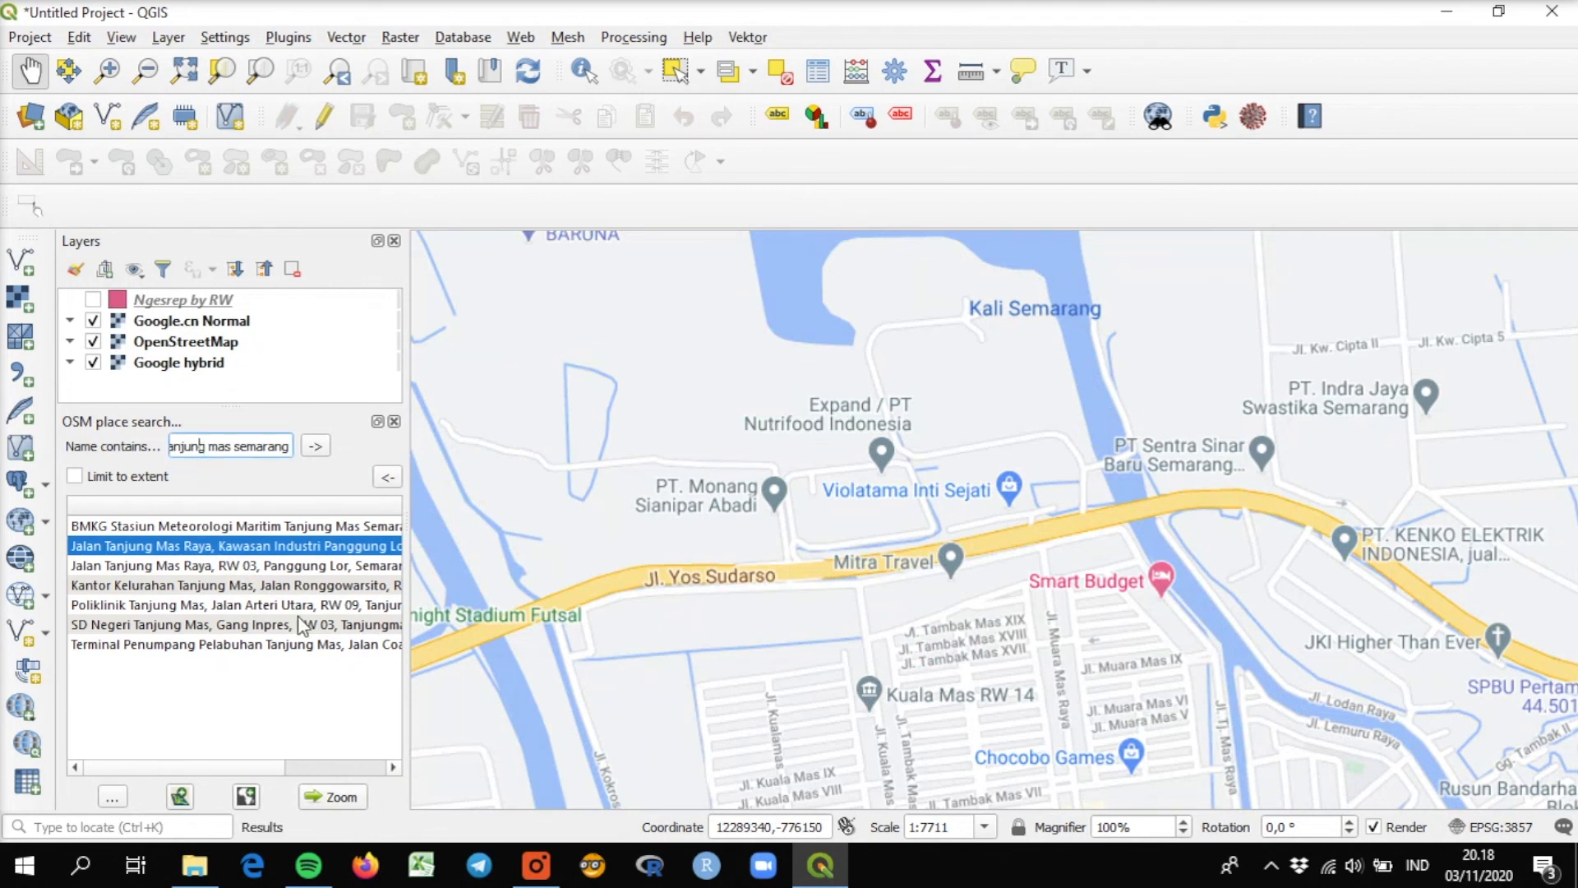
key(Home)
text(rw 02)
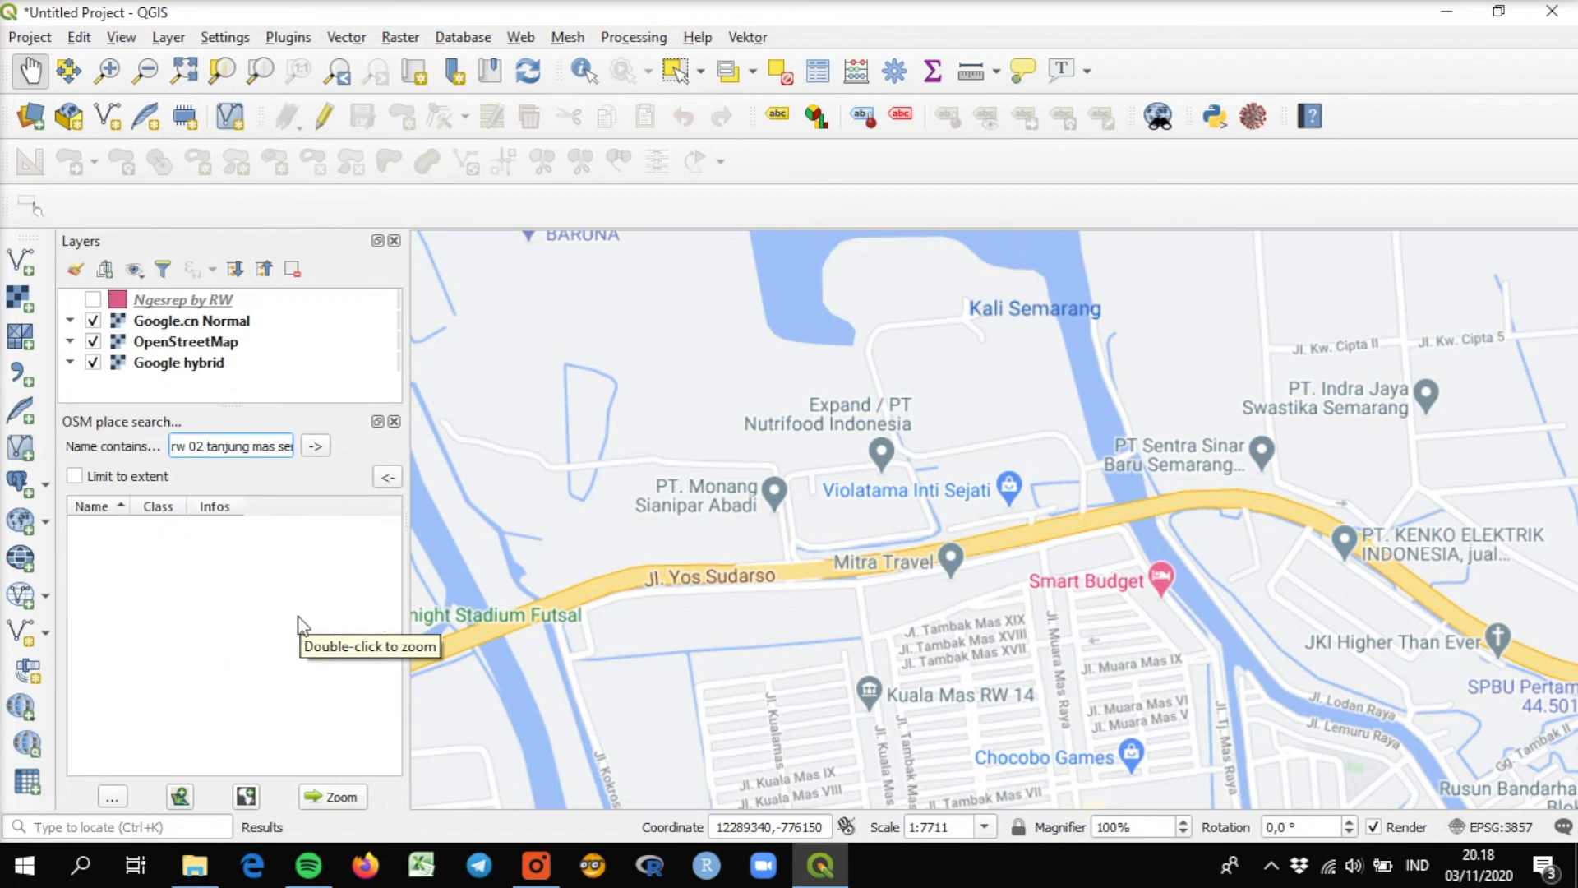
key(BackSpace)
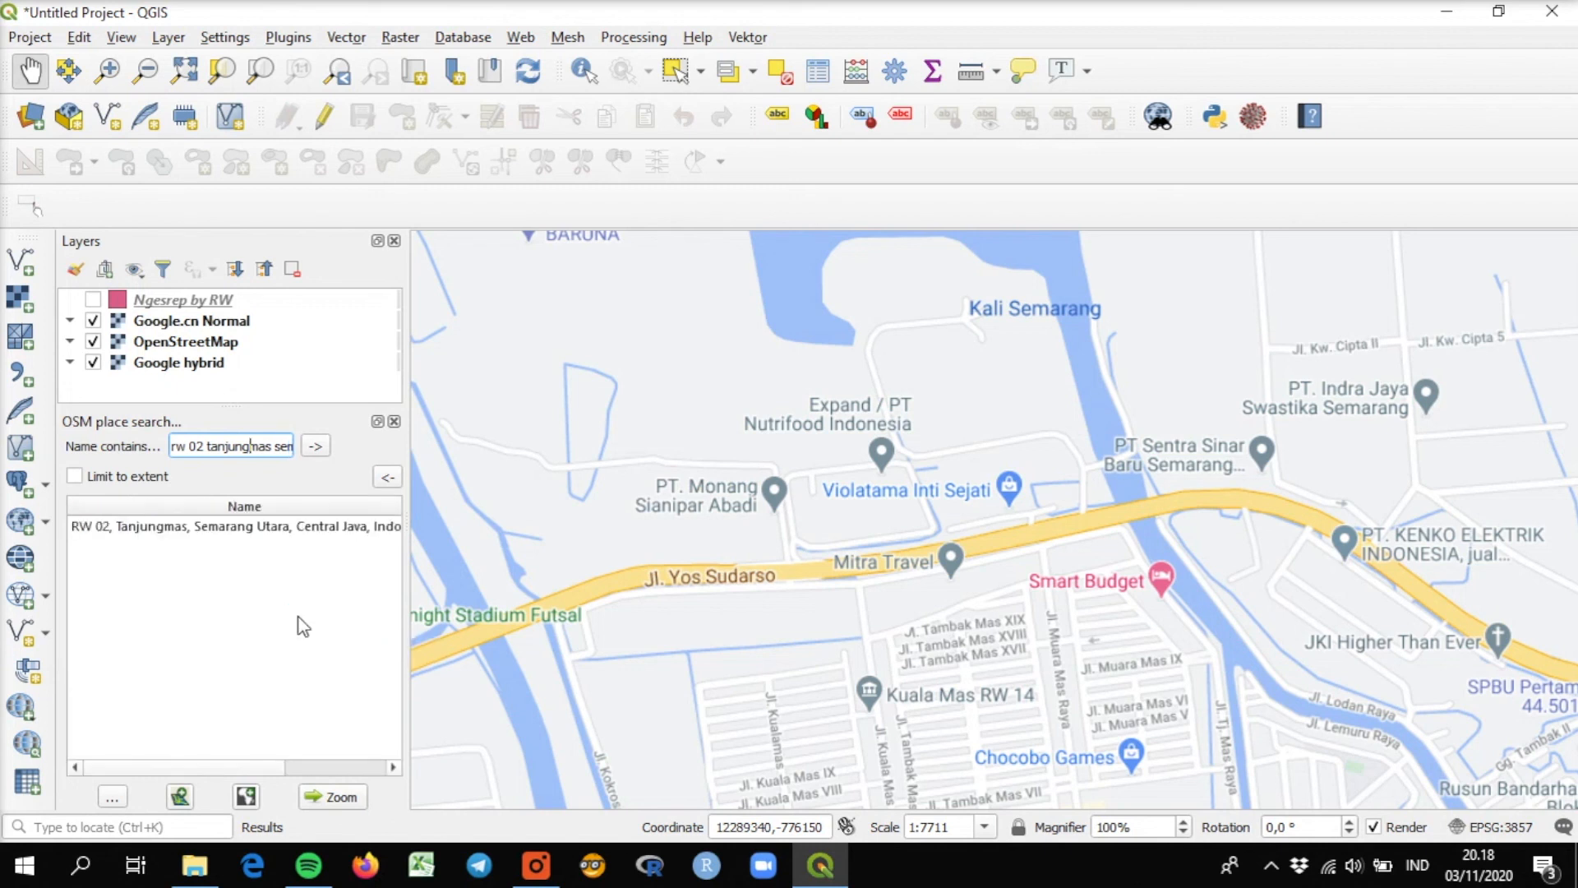
click(296, 533)
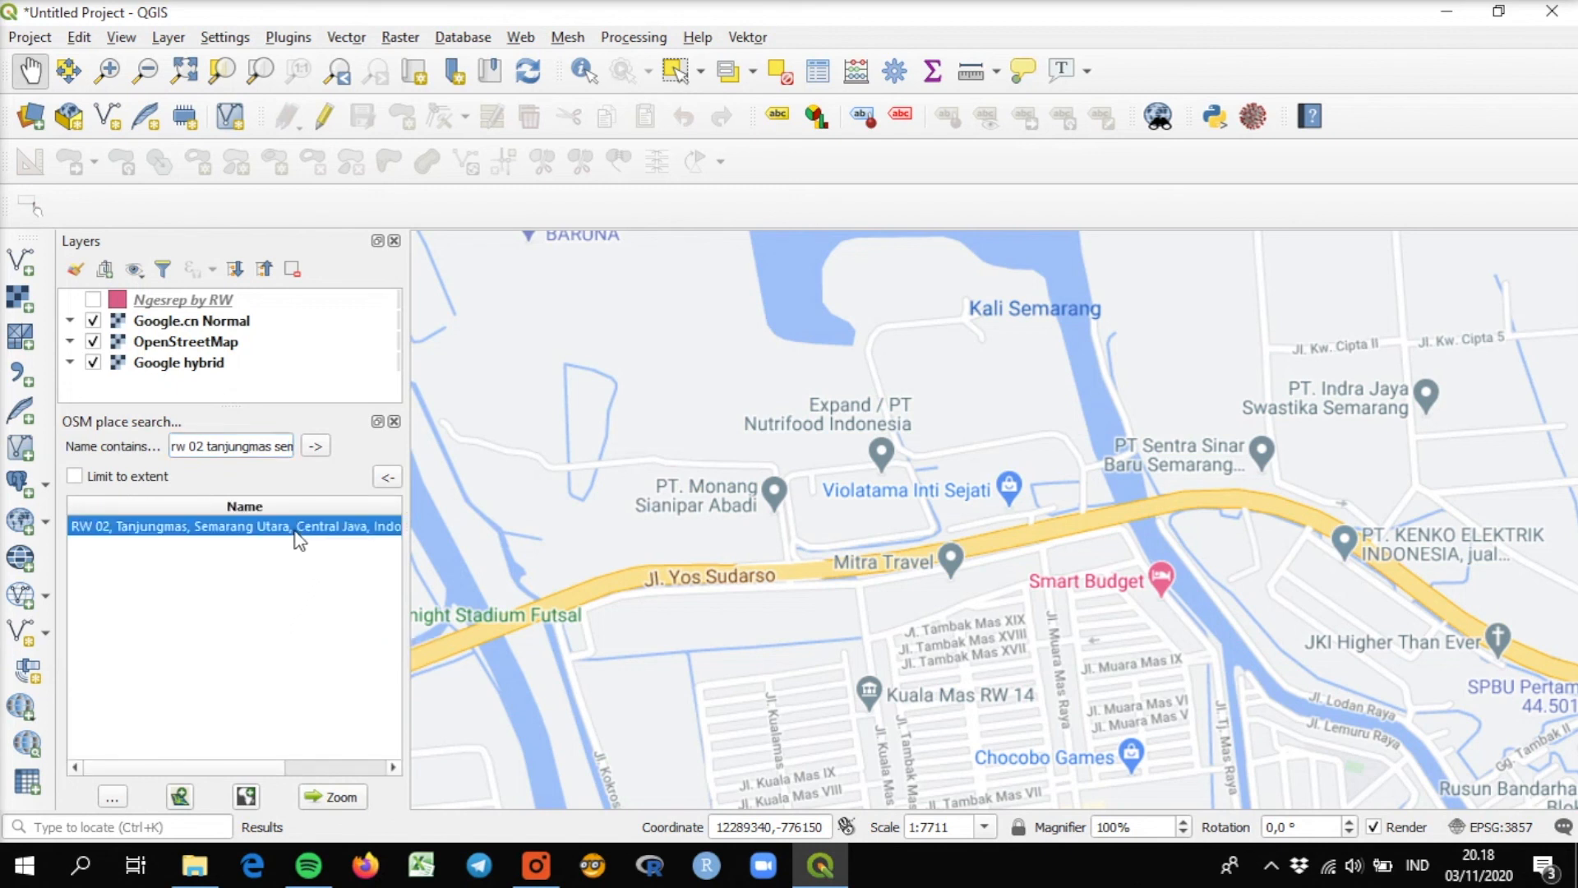
Zoom to the RW 02, Tanjungmas result and hide the OpenStreetMap and Google.cn Normal layers, keeping Google hybrid as the basemap.
click(333, 797)
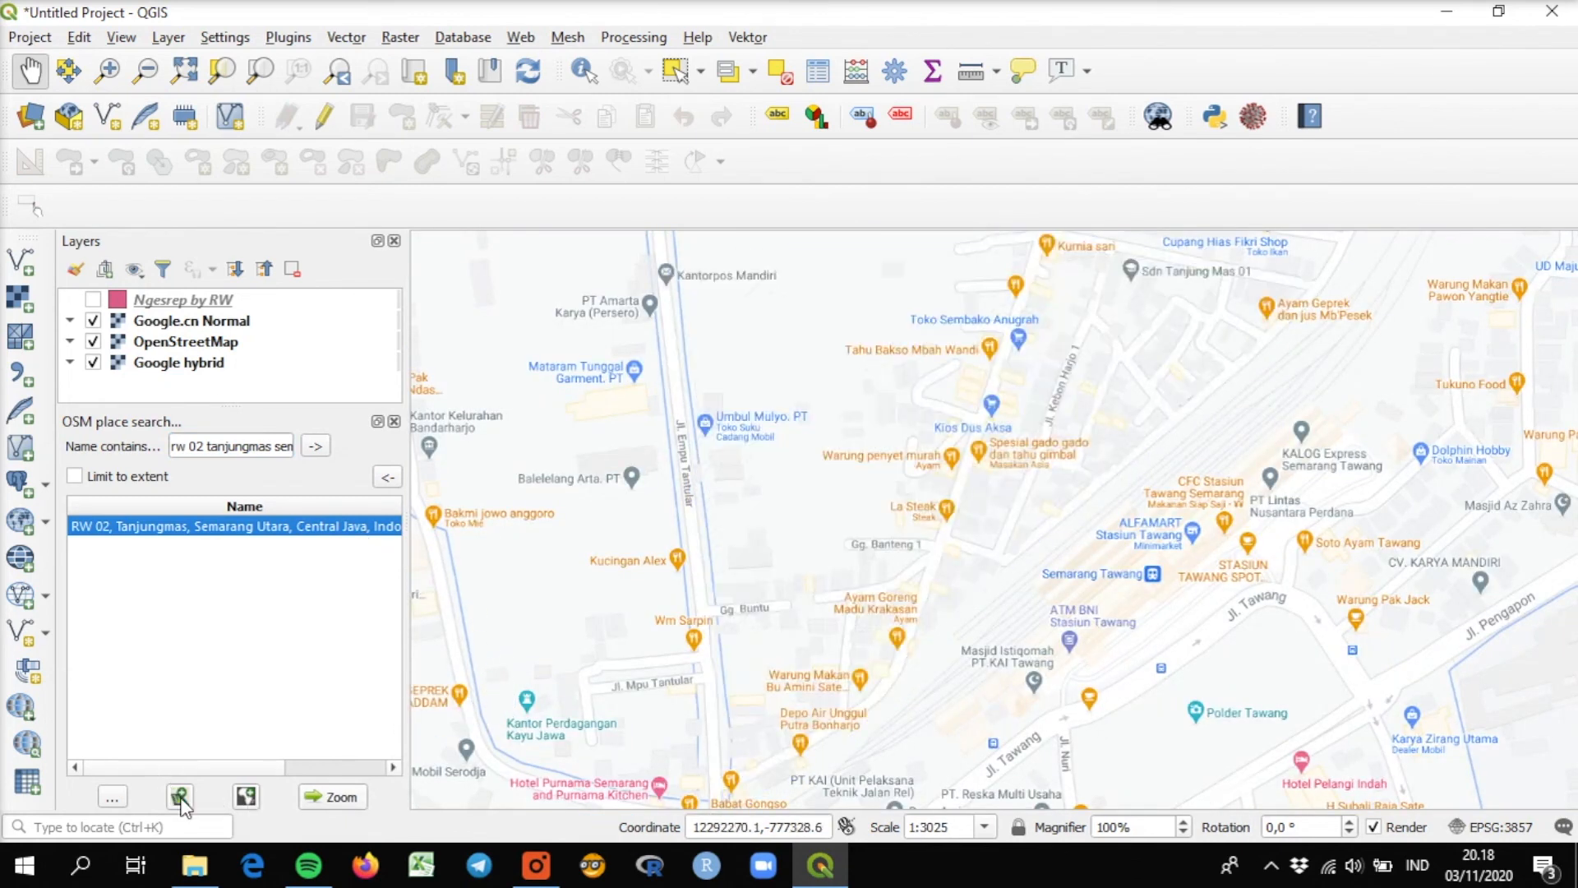
mouse_move(241, 528)
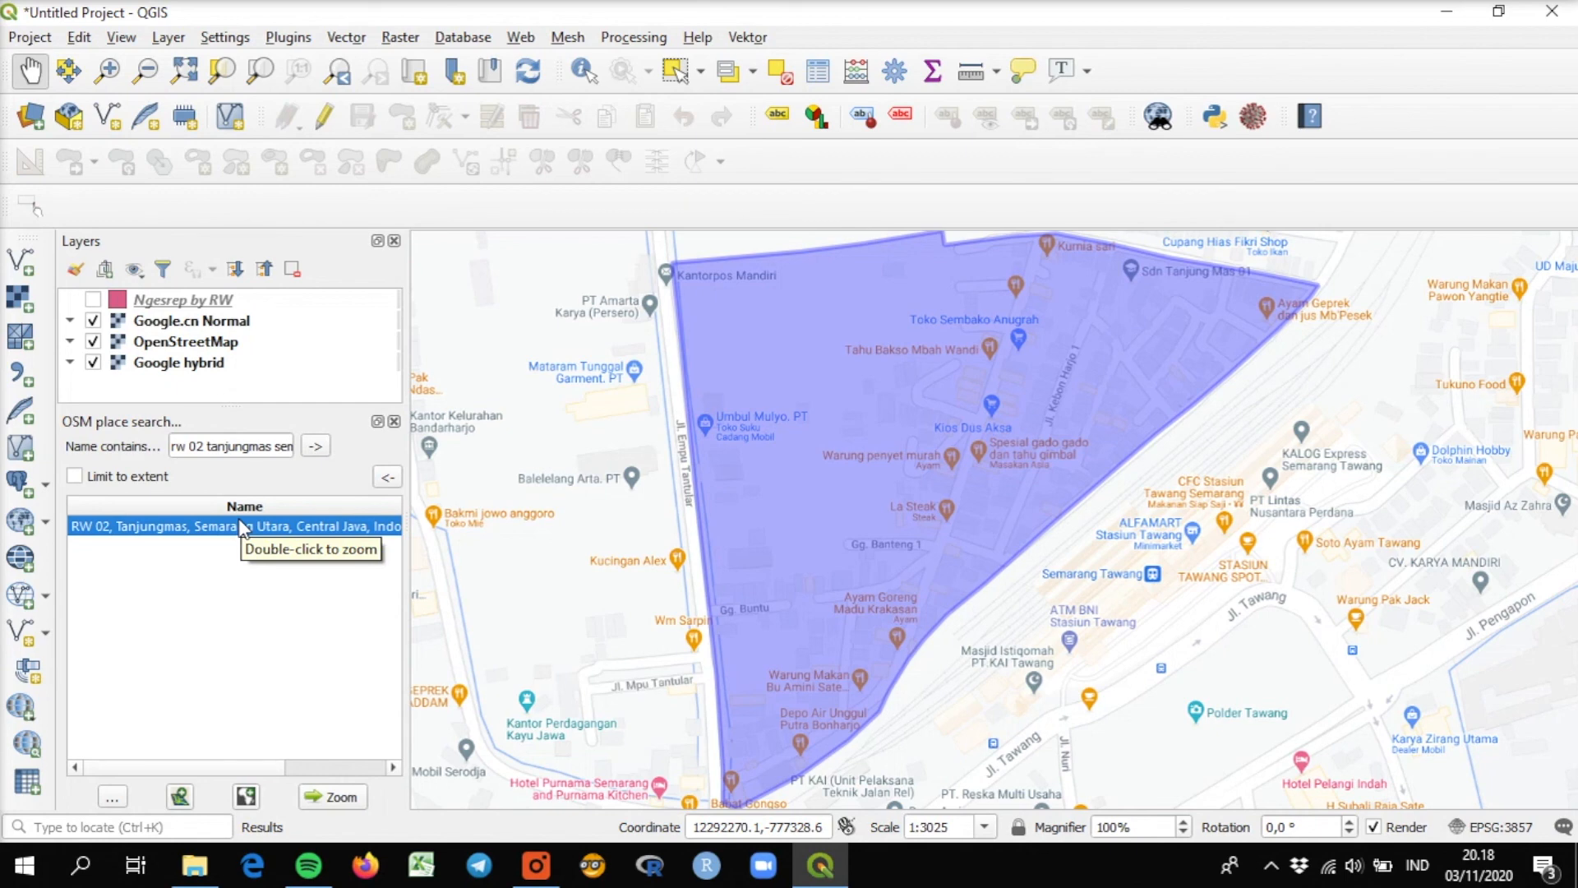
click(94, 341)
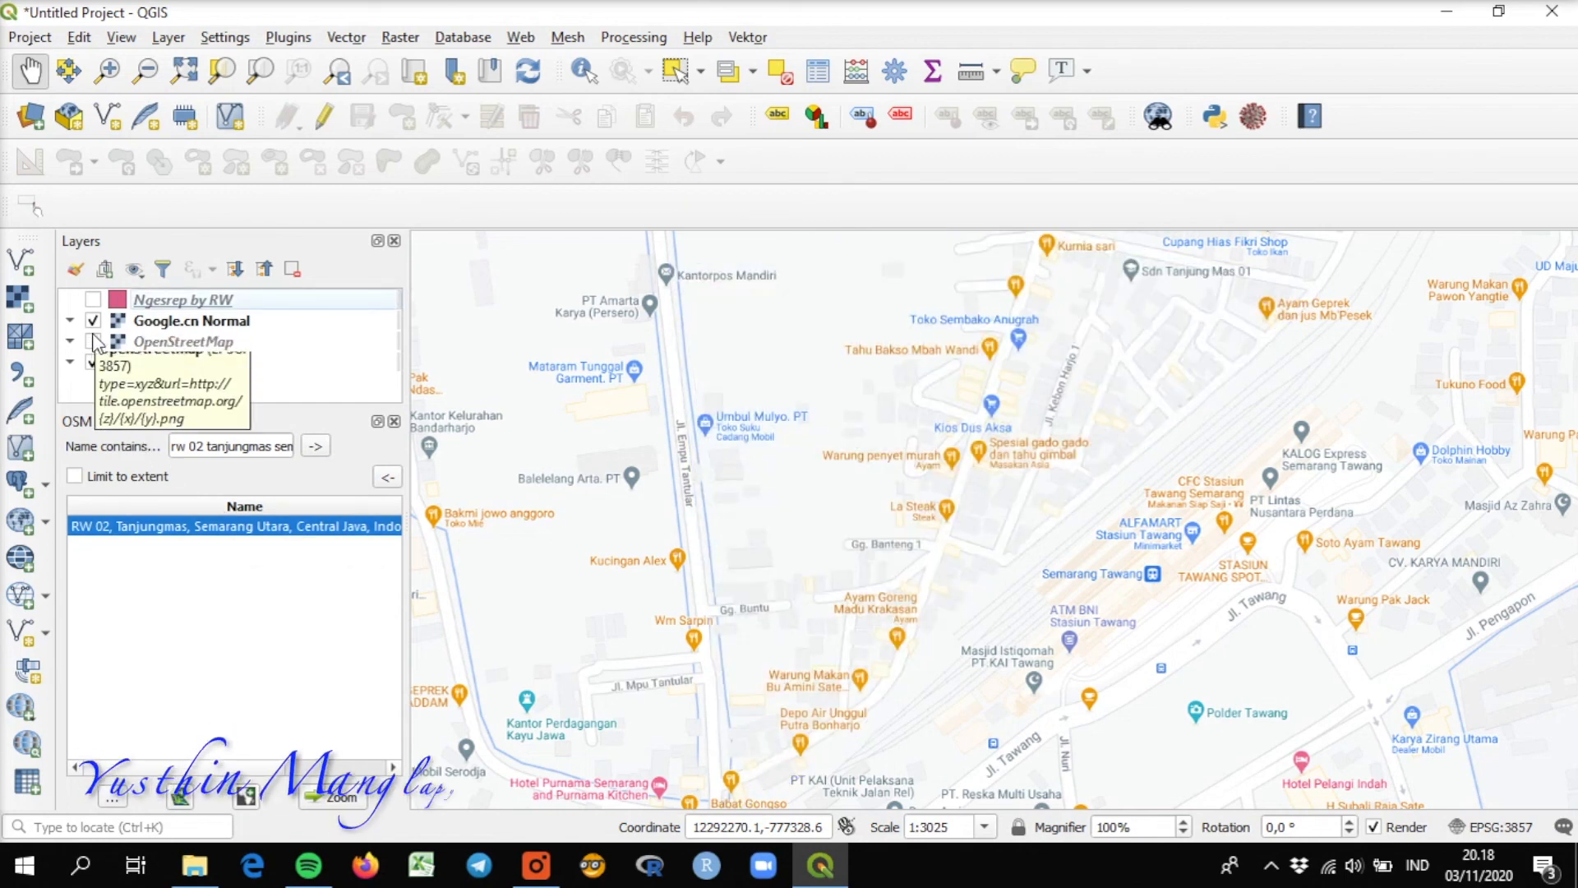
click(93, 320)
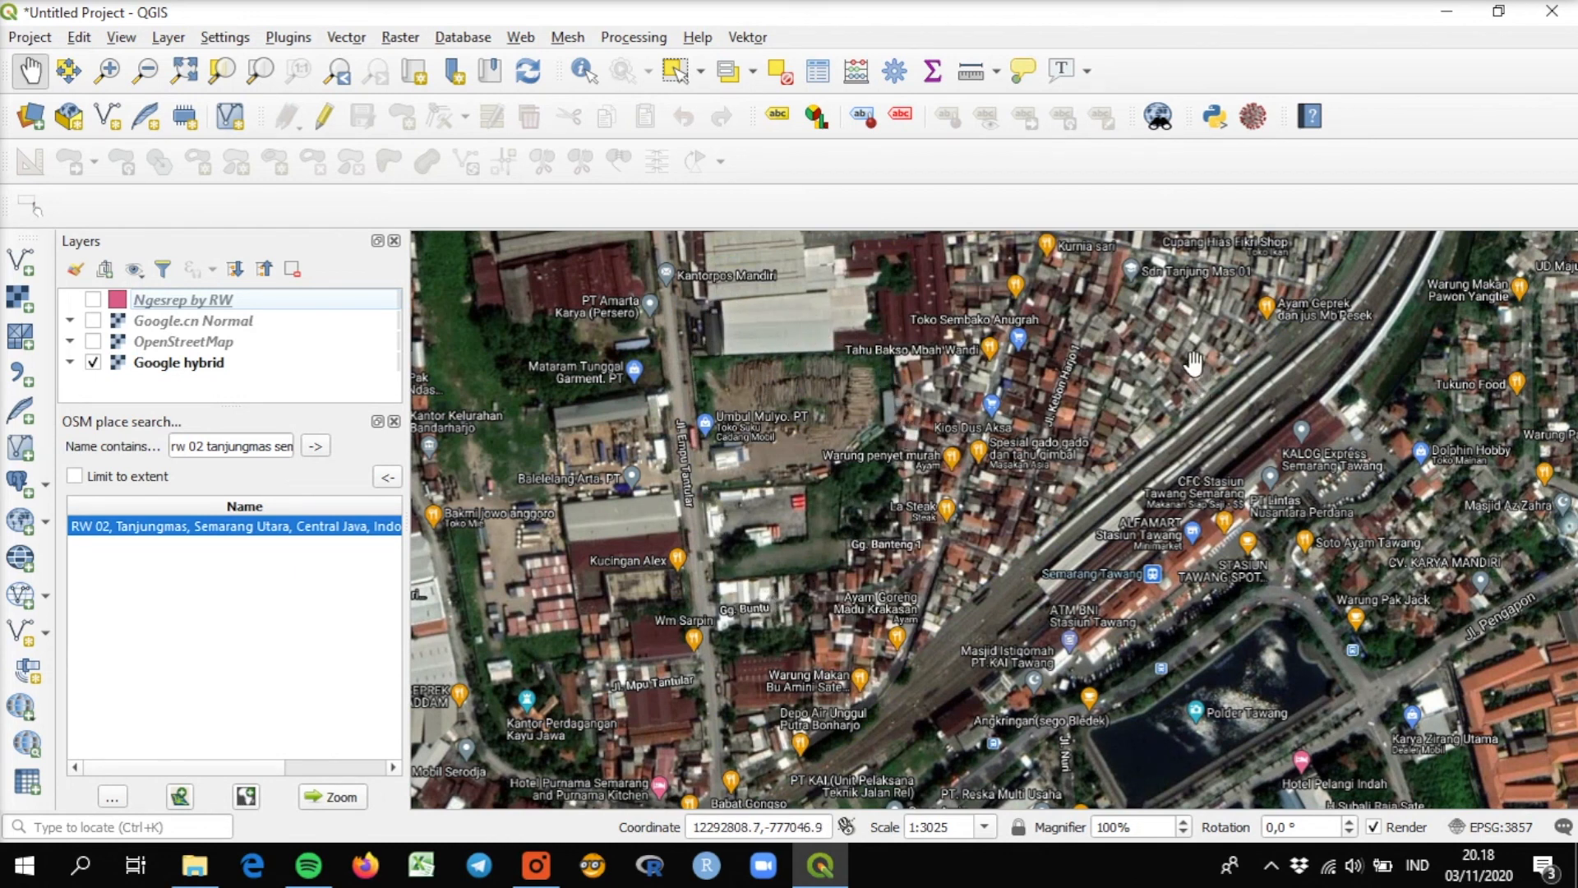
Create a mask layer from the RW 02, Tanjungmas, Semarang Utara search result.
click(210, 528)
click(246, 796)
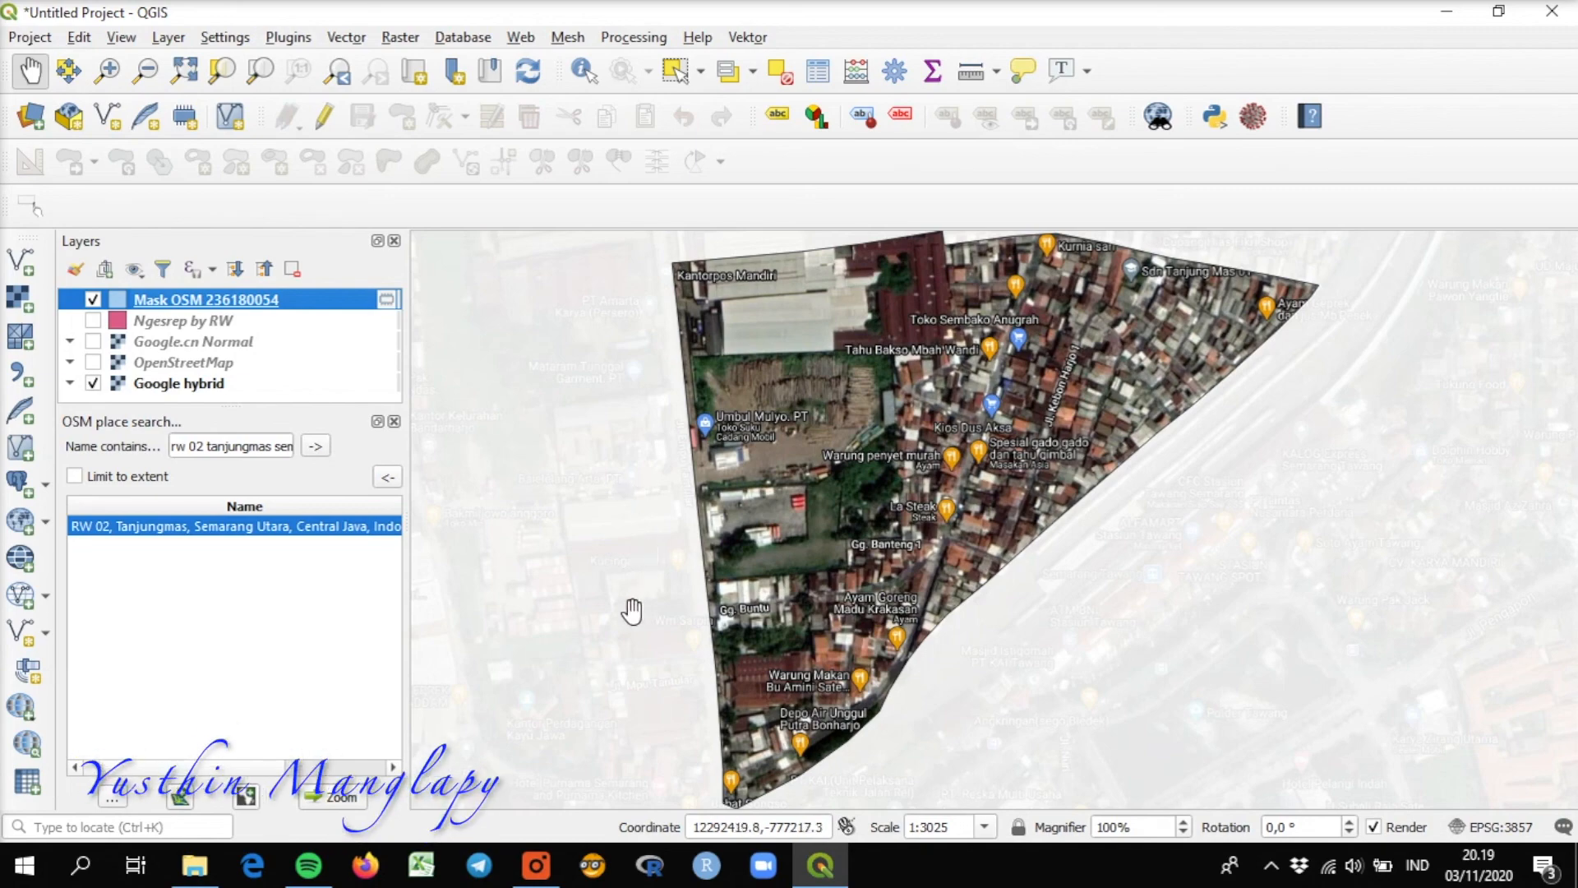
click(536, 863)
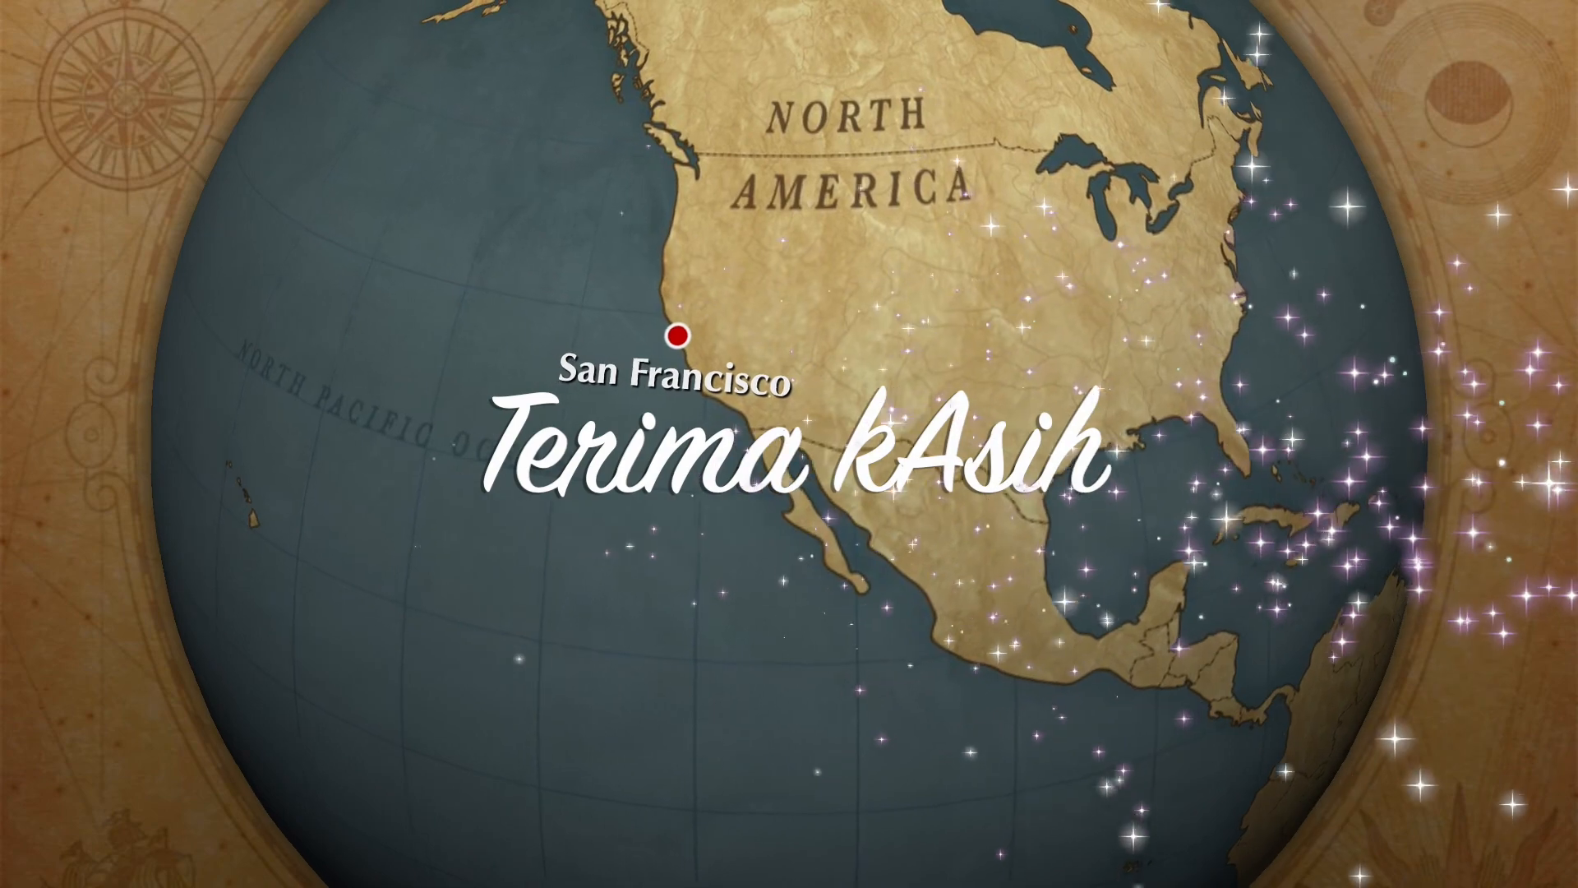